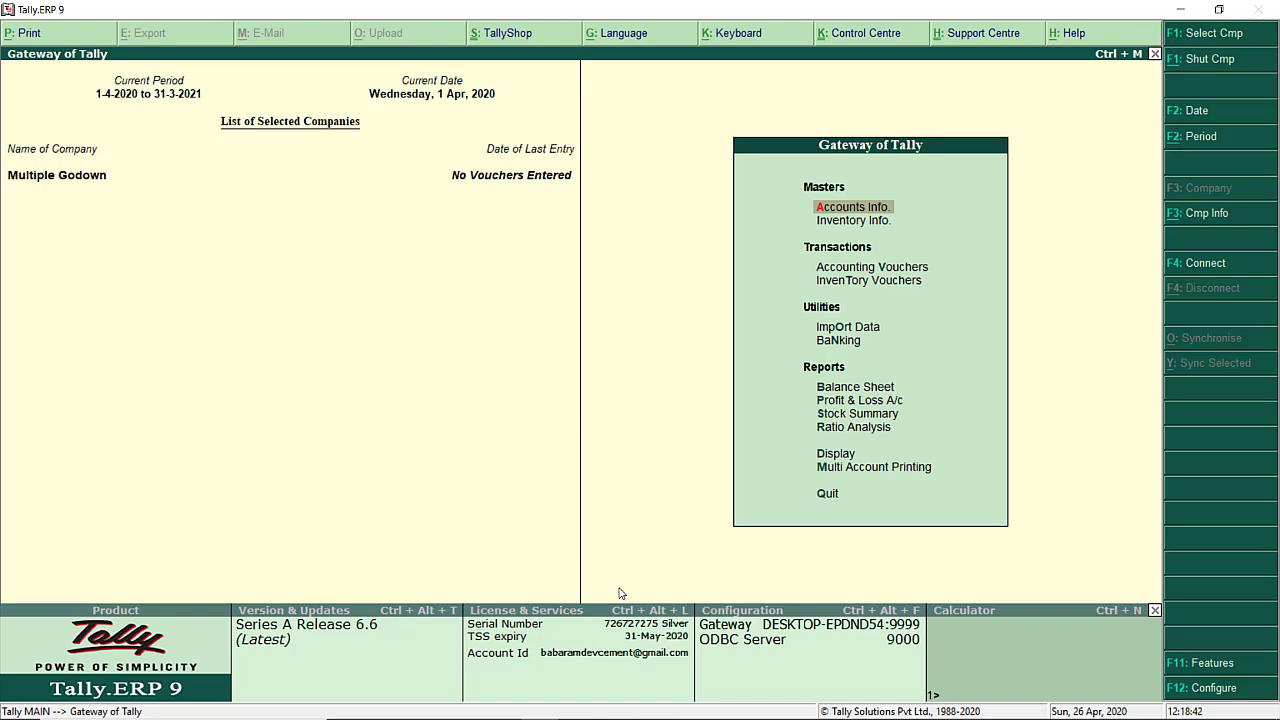
Step: Enable Maintain multiple Godowns in the company's inventory features and save the settings
key("F11")
key("Down")
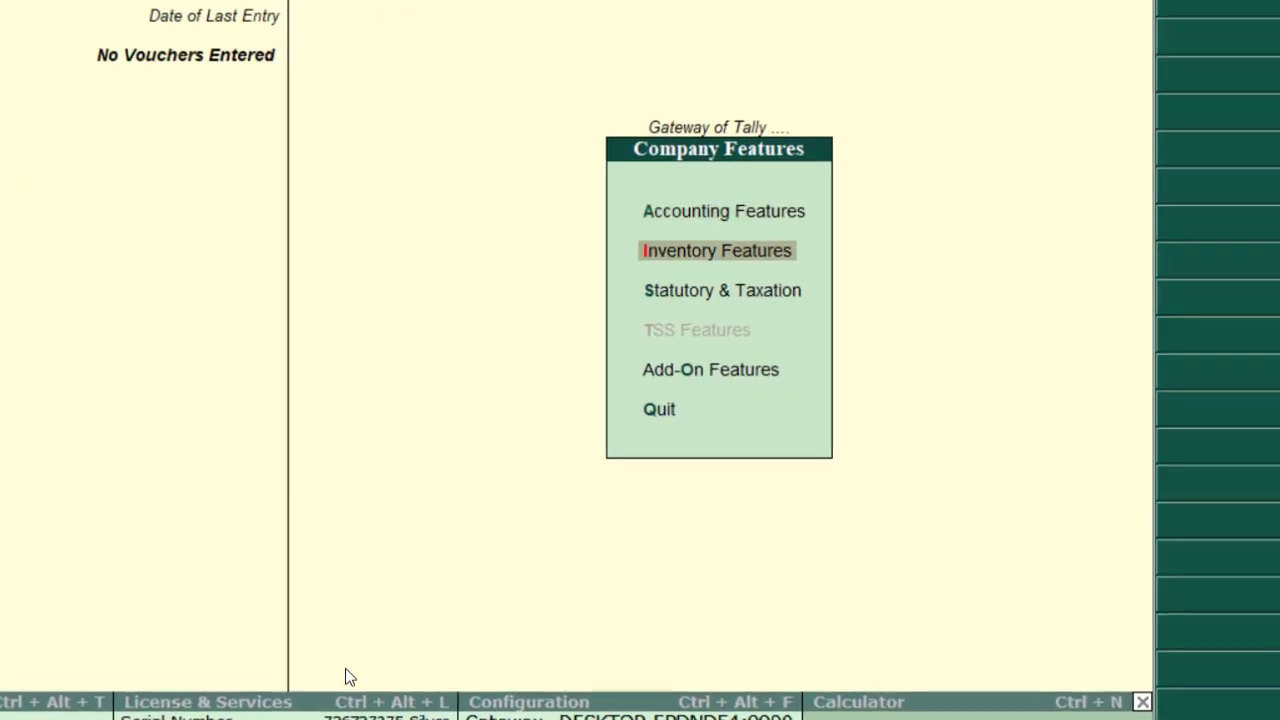
key("Return")
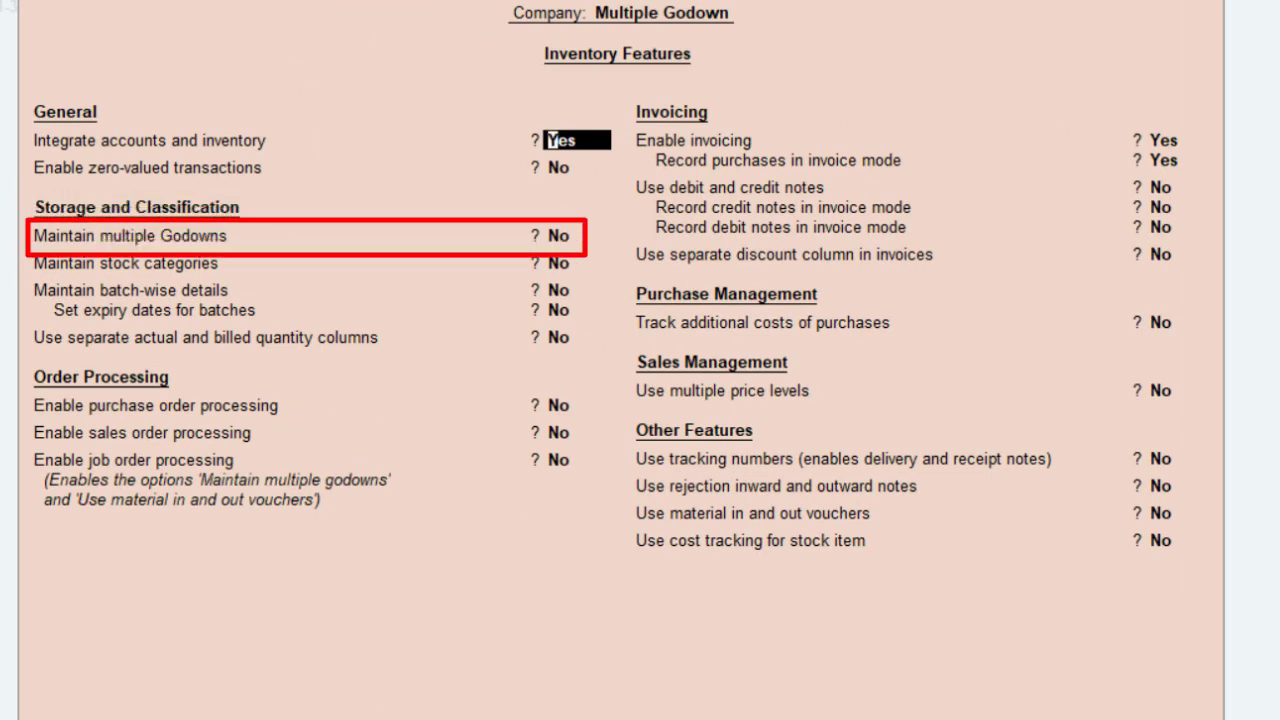
key("Return")
key("Return")
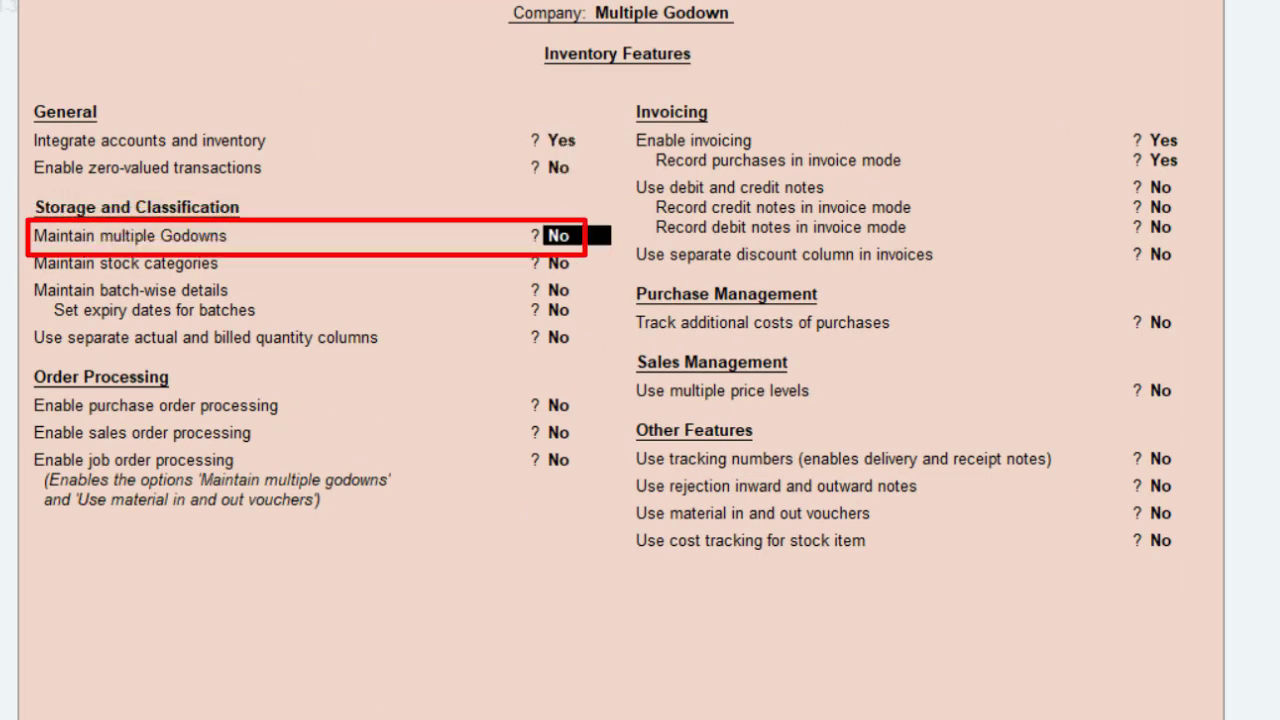
type("Y")
key("Return")
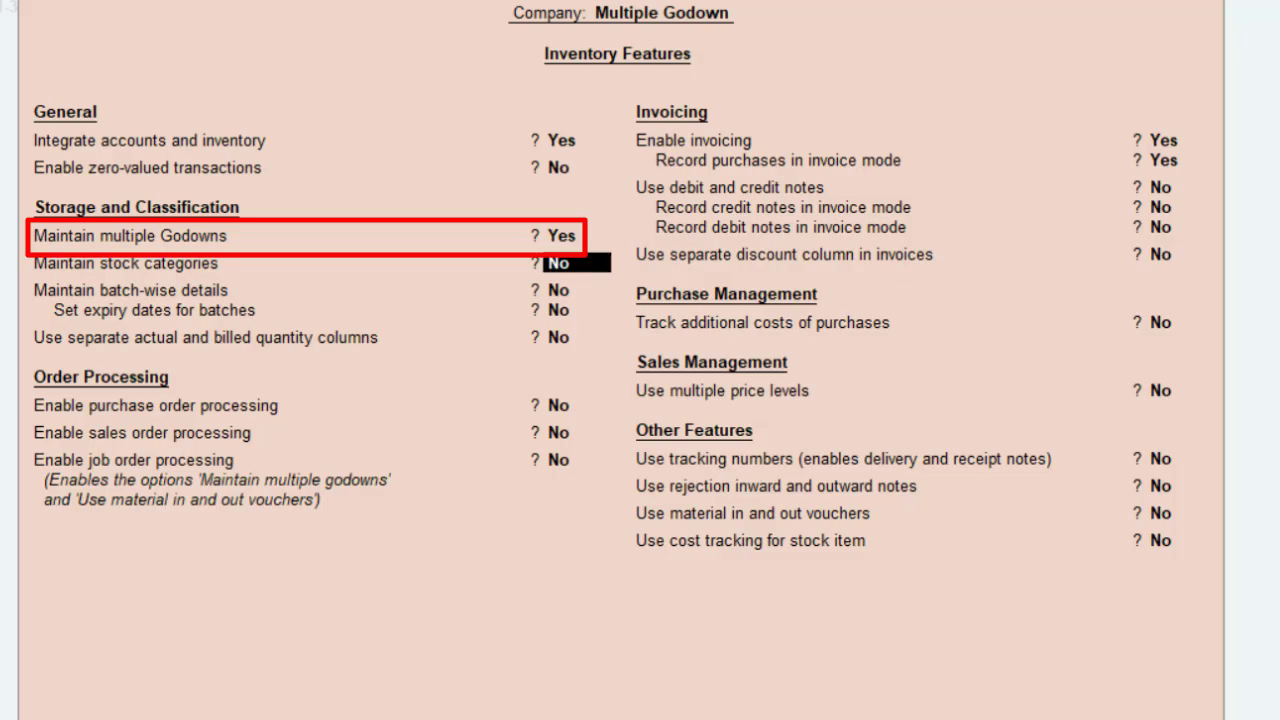
key("ctrl+a")
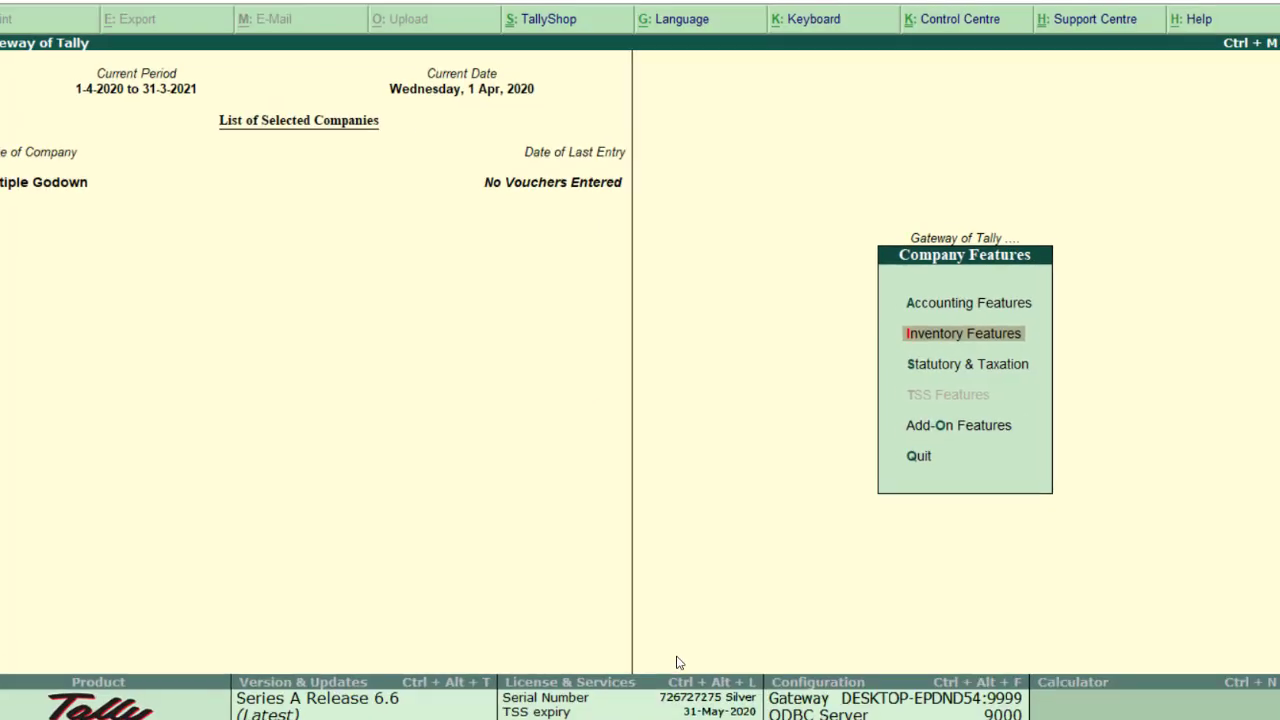
key("Escape")
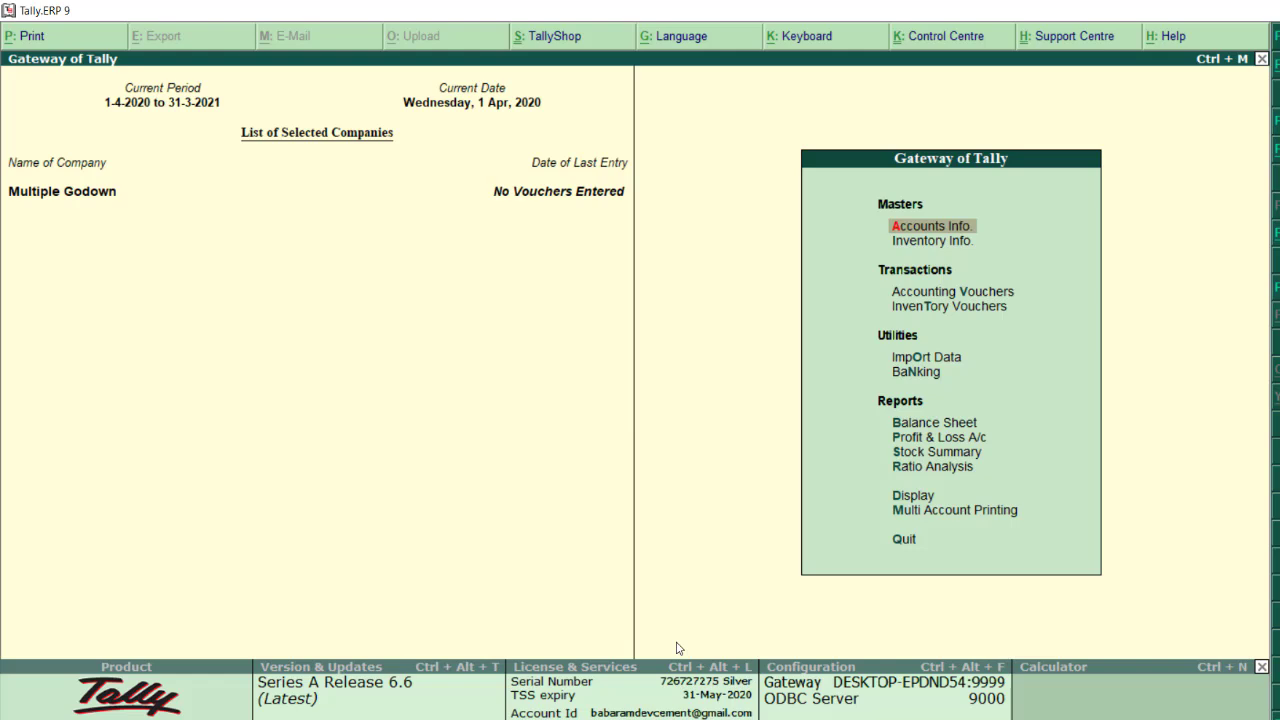
Step: Start a purchase voucher with supplier invoice number 001, keeping the date 1-Apr-2020
key("Down")
key("Down")
key("Return")
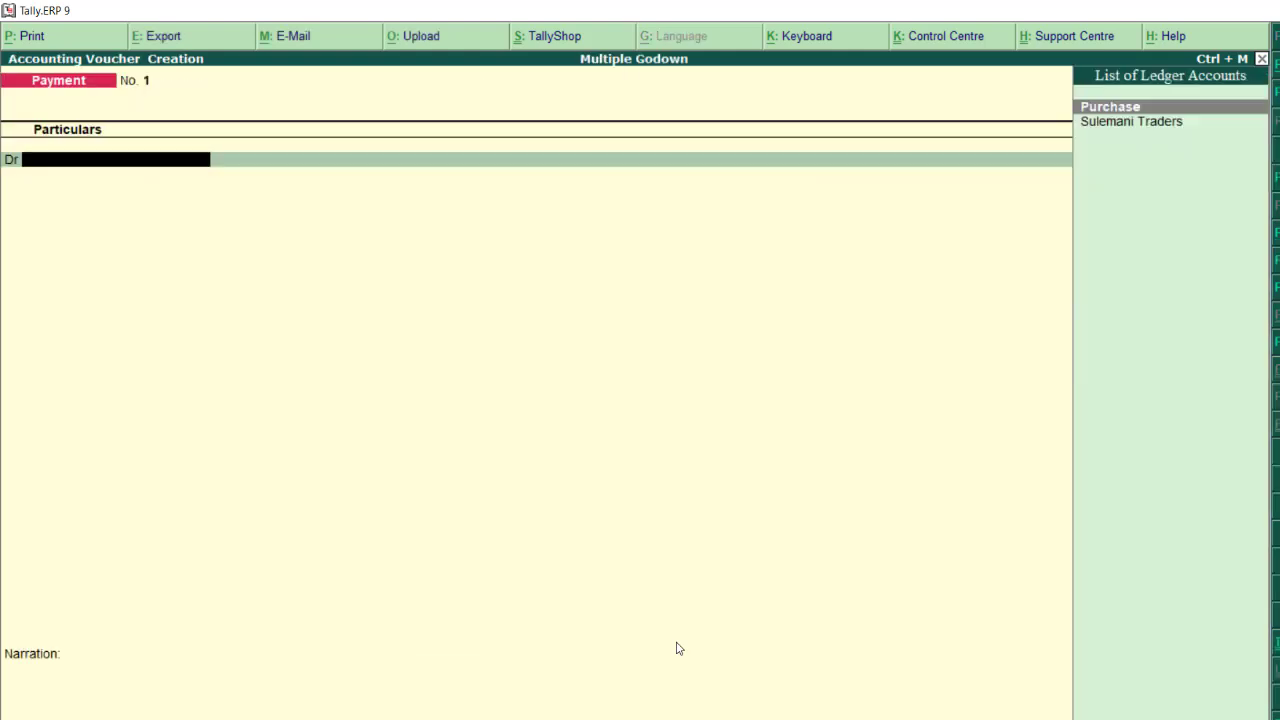
key("F9")
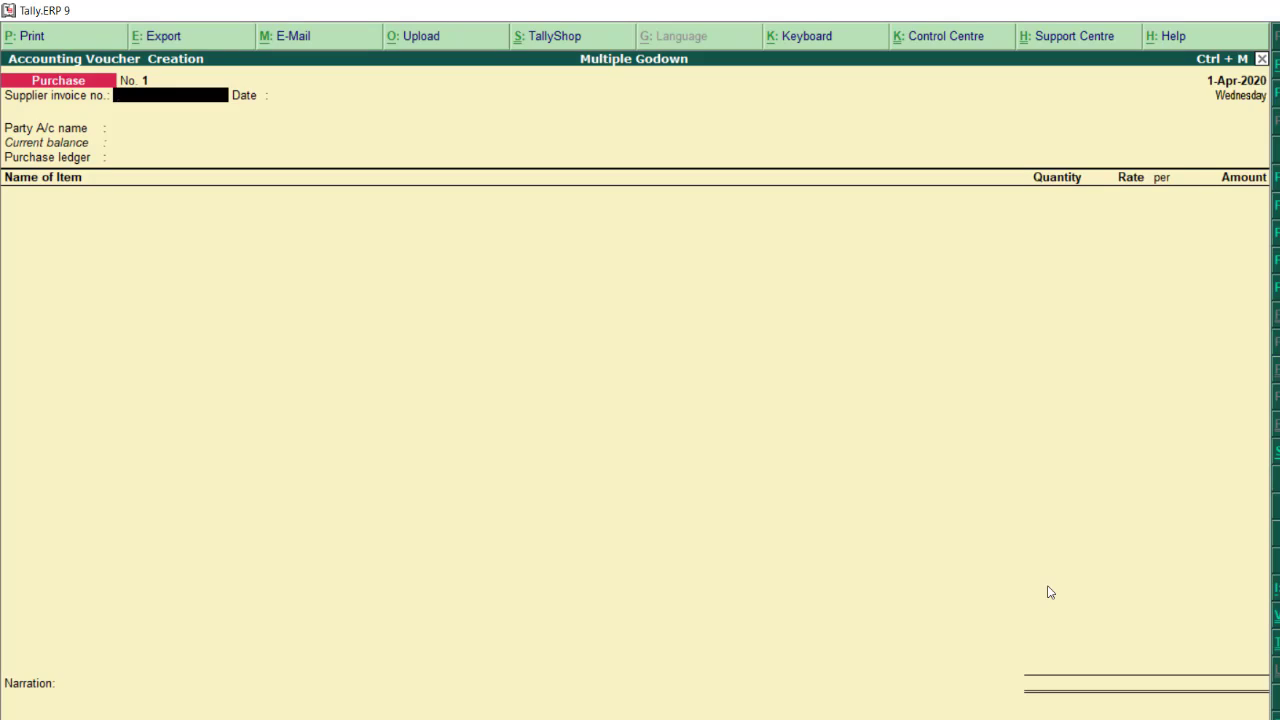
type("001")
key("Return")
key("Return")
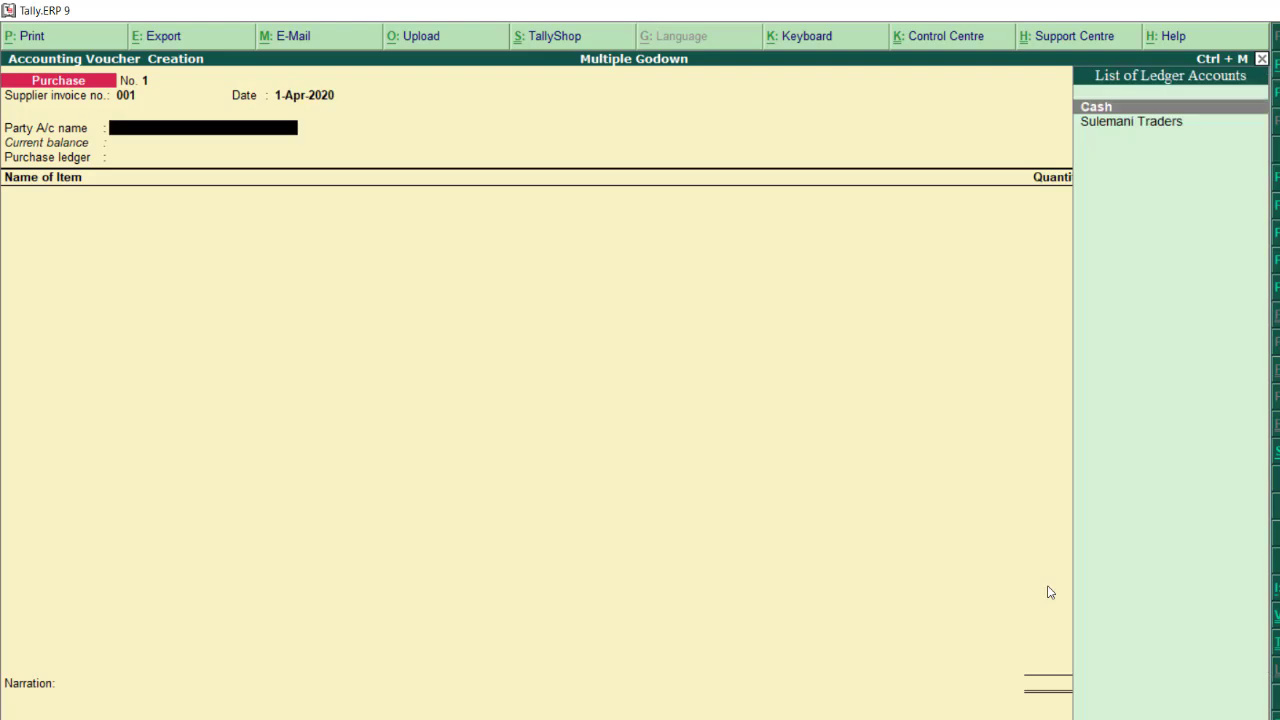
Step: Set the voucher's party account to Sulemani Traders and its purchase ledger to Purchase, leaving the receipt details blank
key("Down")
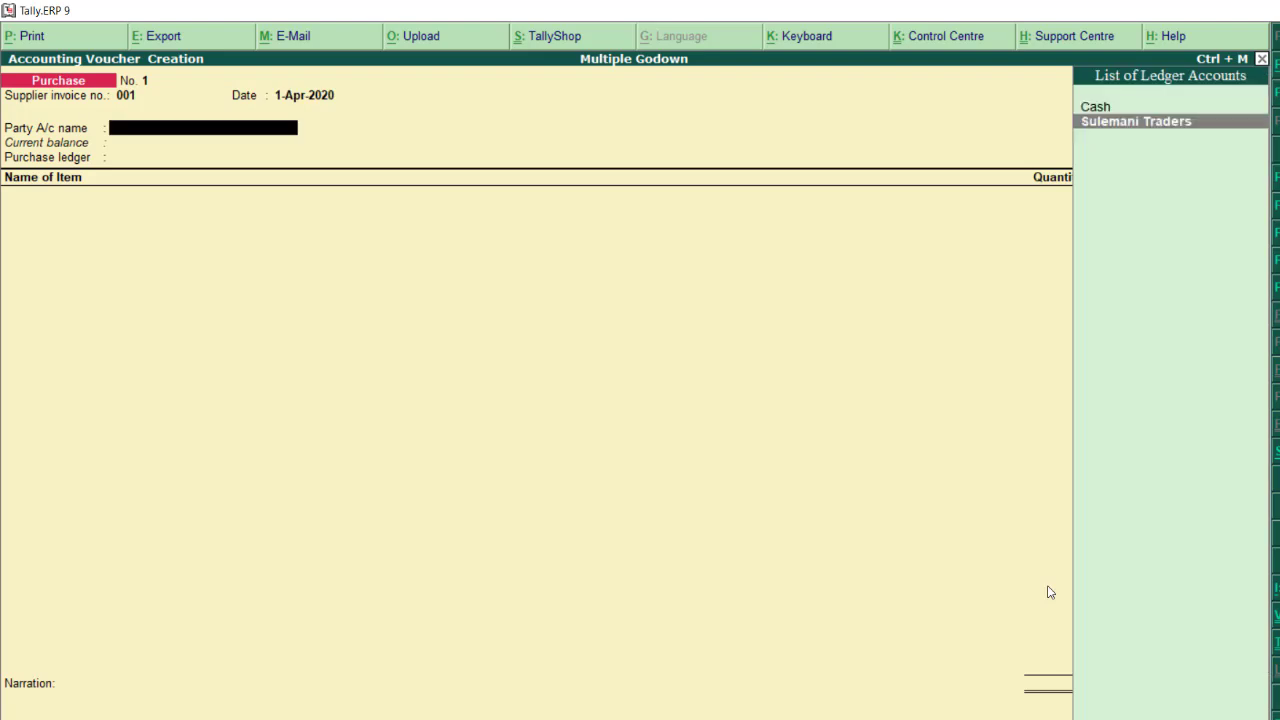
key("Return")
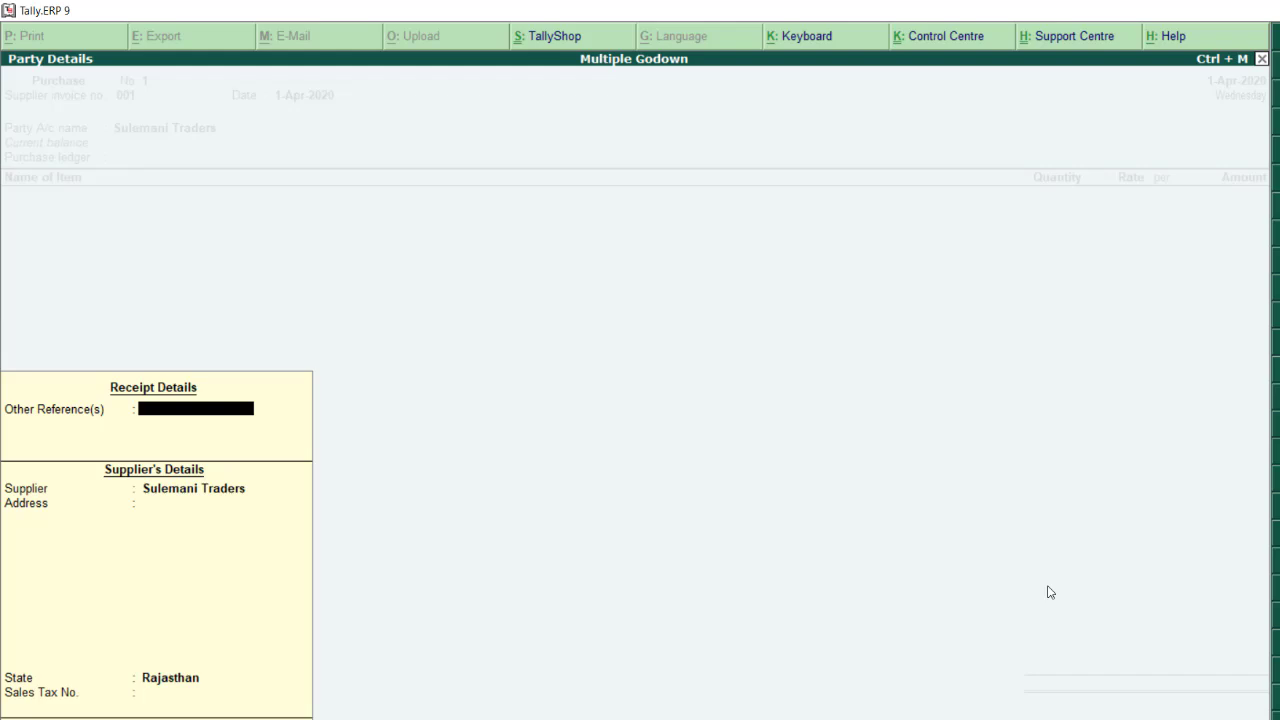
key("Return")
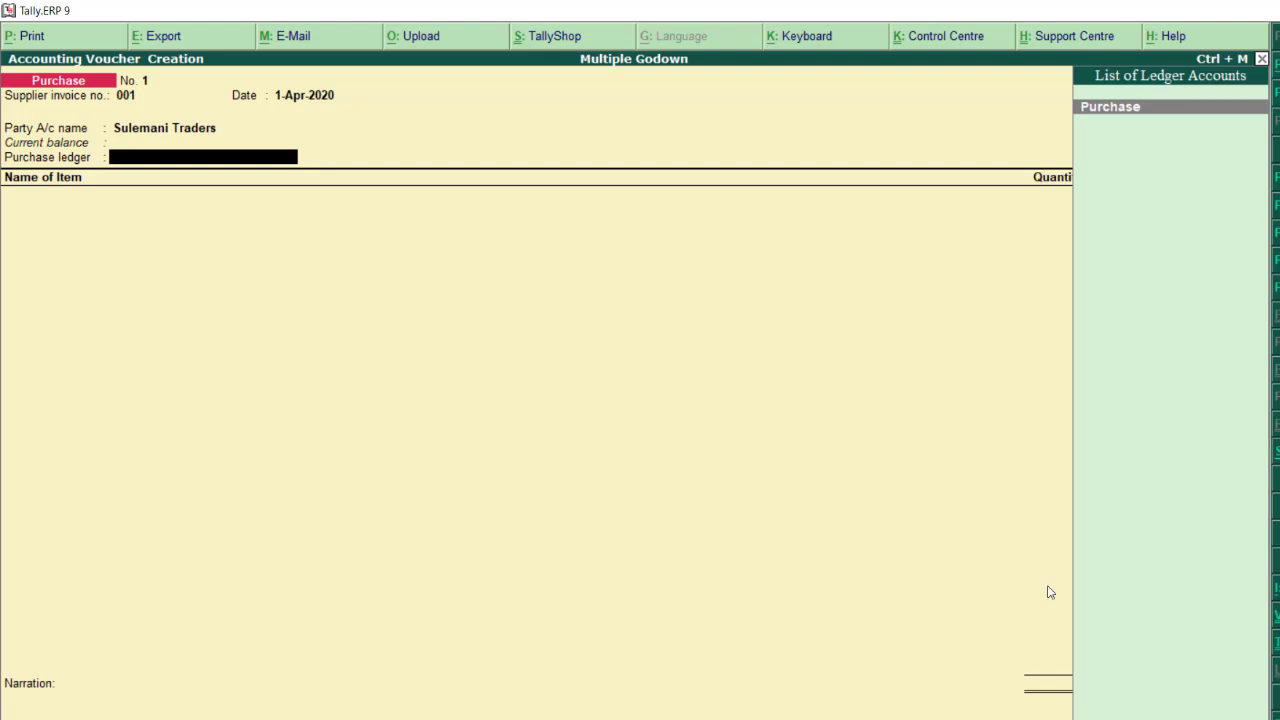
key("Return")
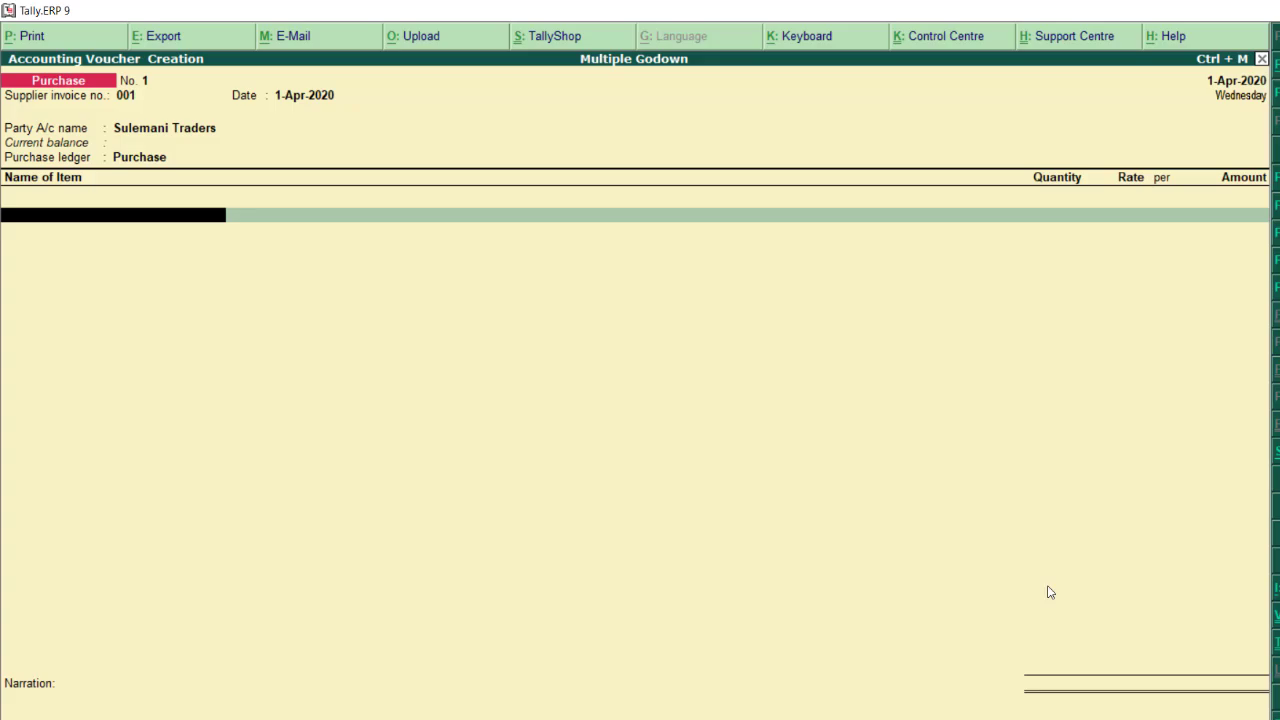
Step: Check the item list in the Word document, then add LED TV as the first item of the purchase voucher in Tally
key("alt+Tab")
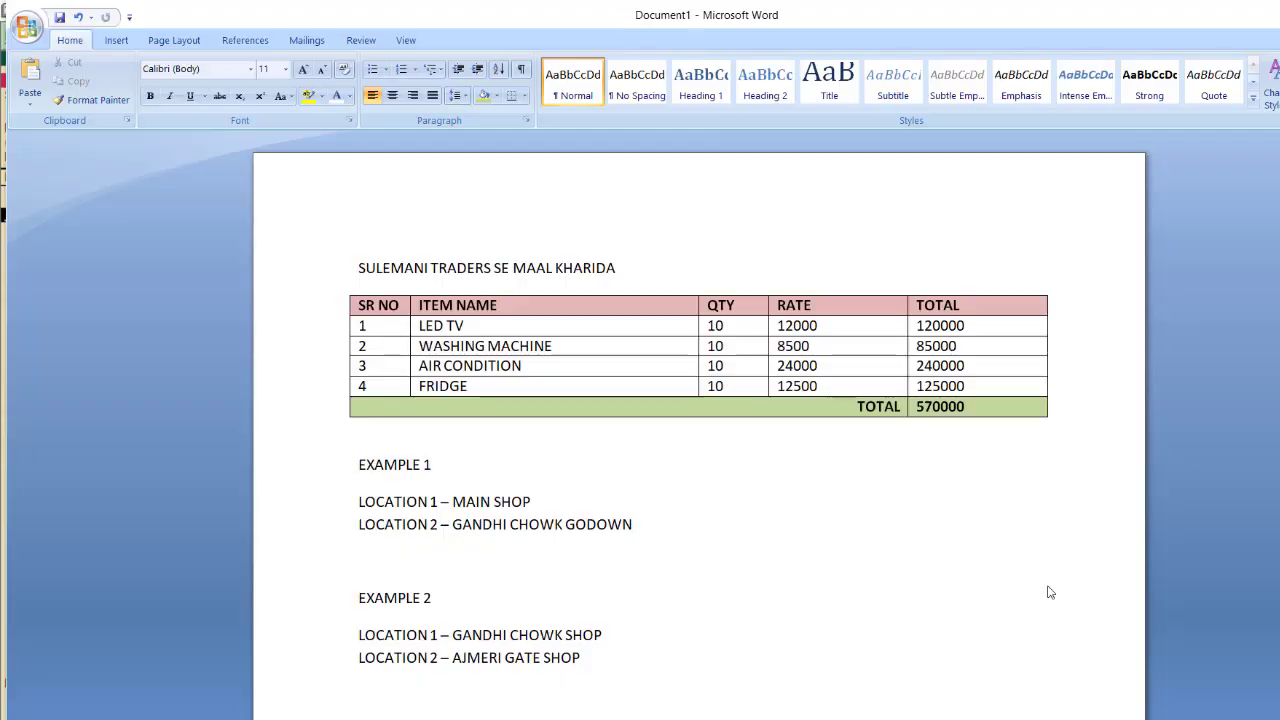
key("alt+Tab")
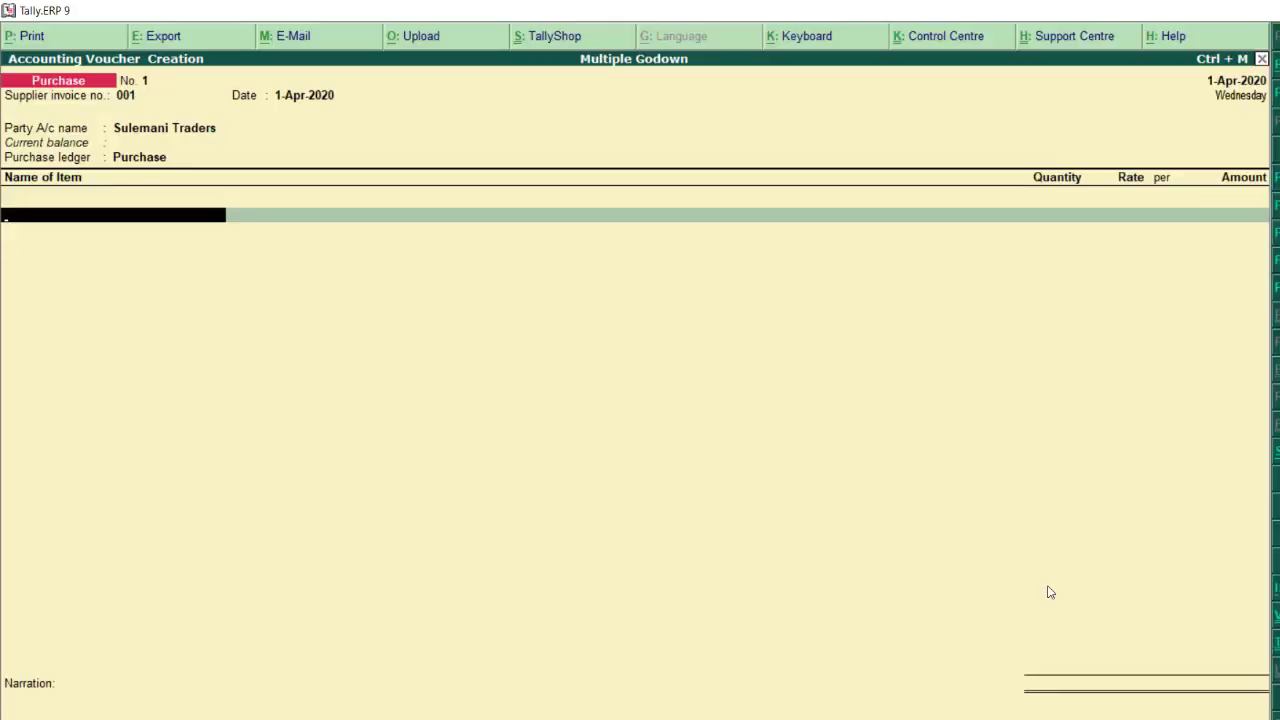
type("LED")
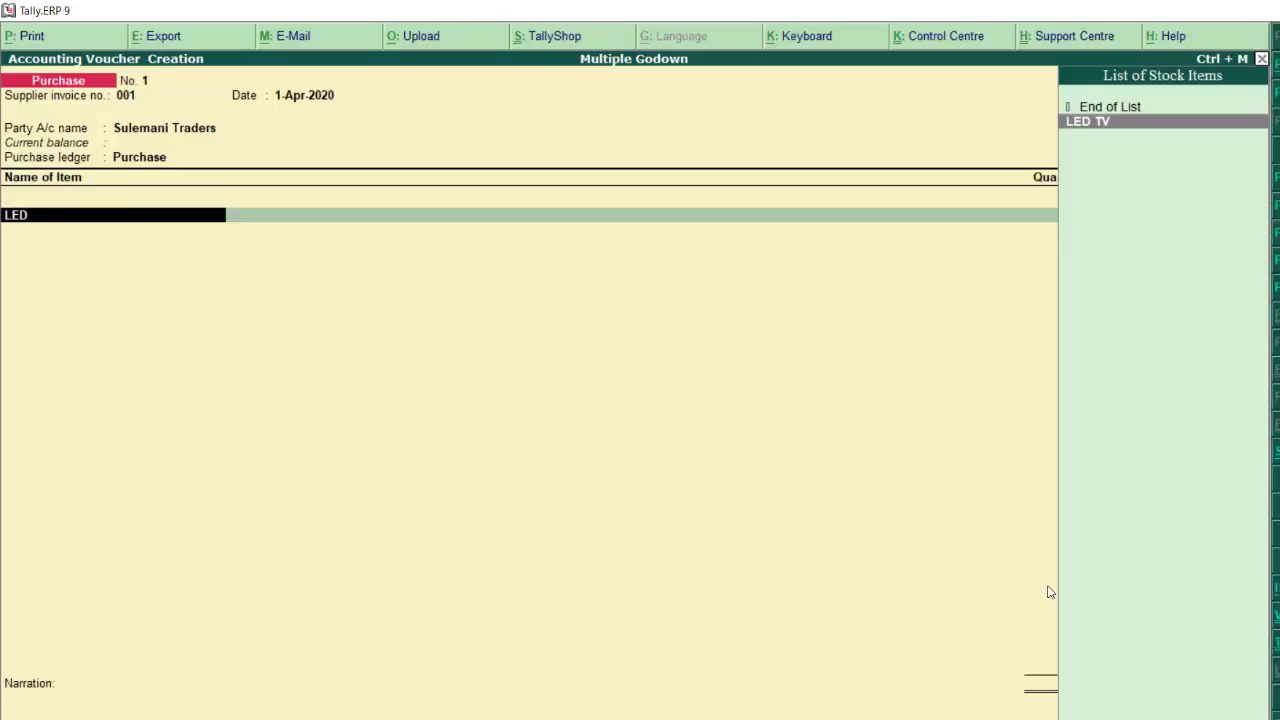
key("Return")
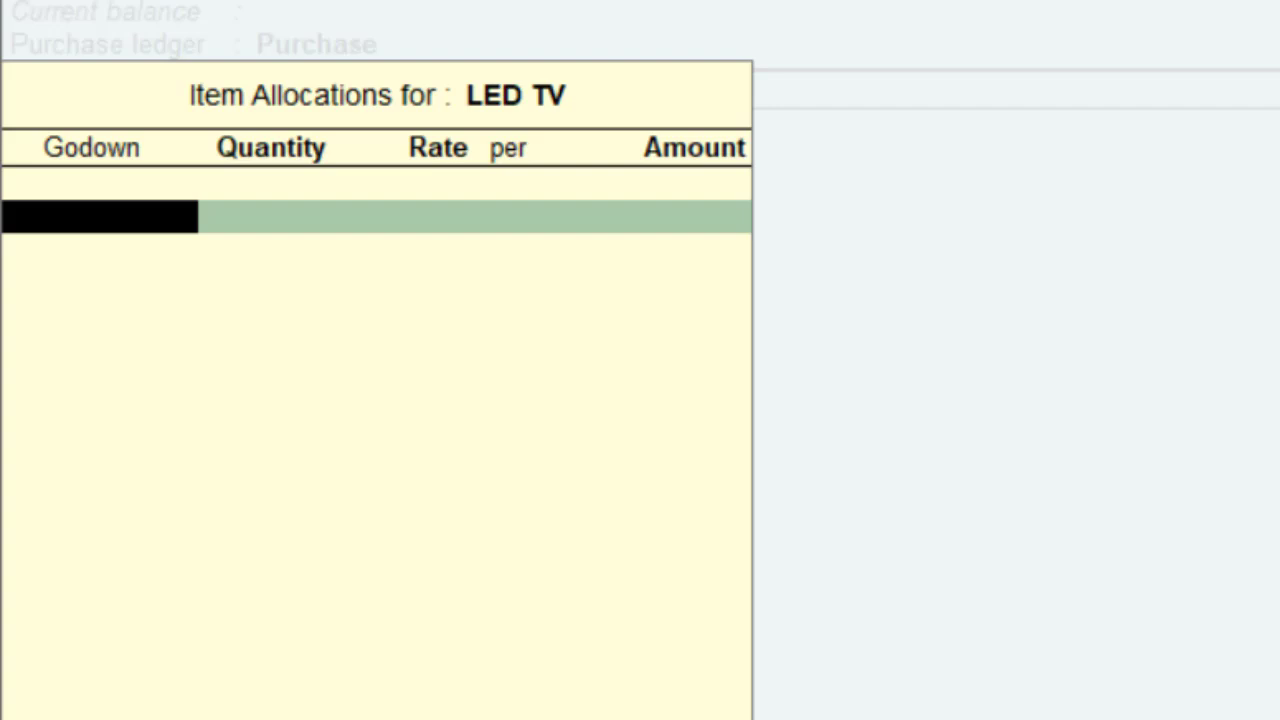
Step: Create a godown named MAIN SHOP under Primary for the LED TV allocation, keeping both third-party stock options at No
key("alt+c")
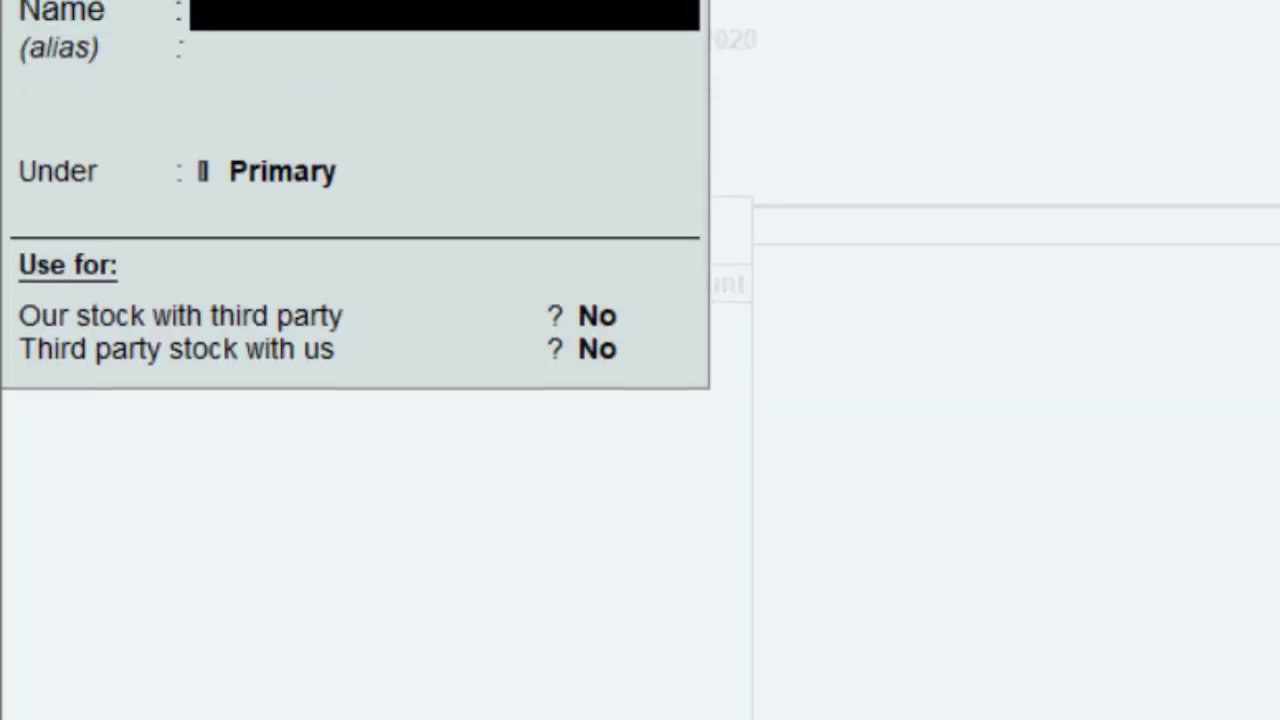
type("MAIN")
type(" SHOP")
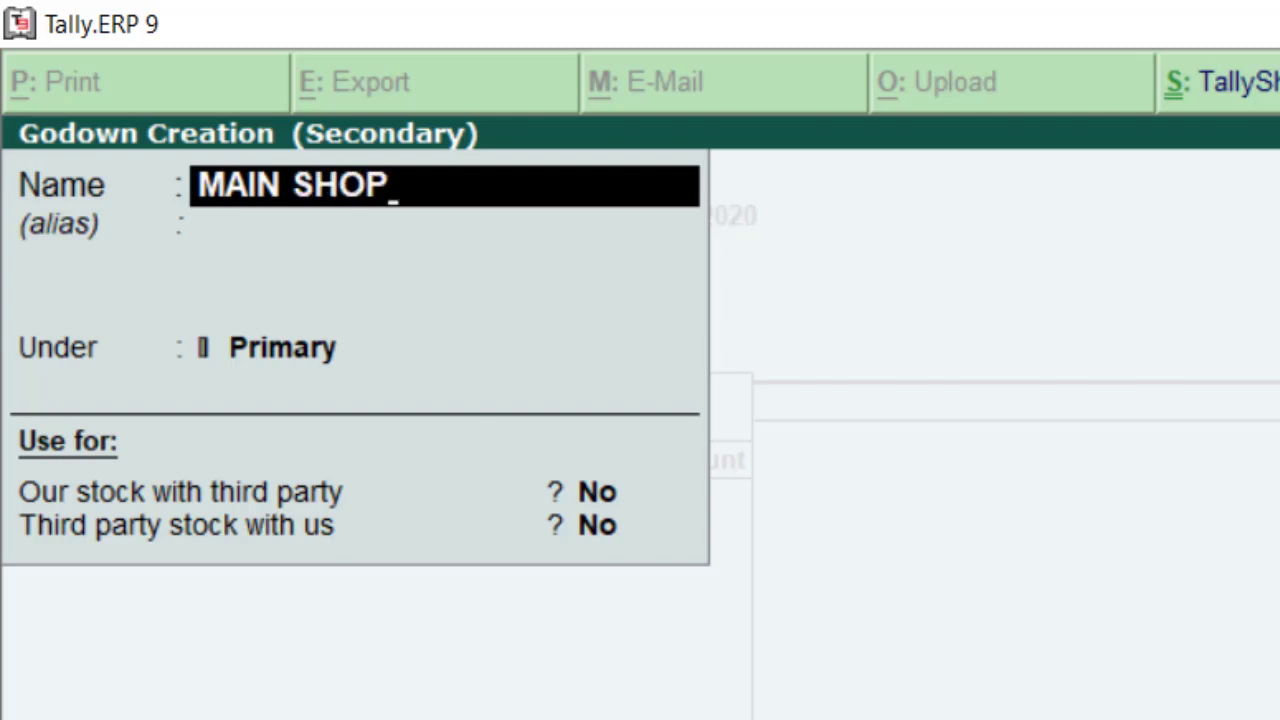
key("Return")
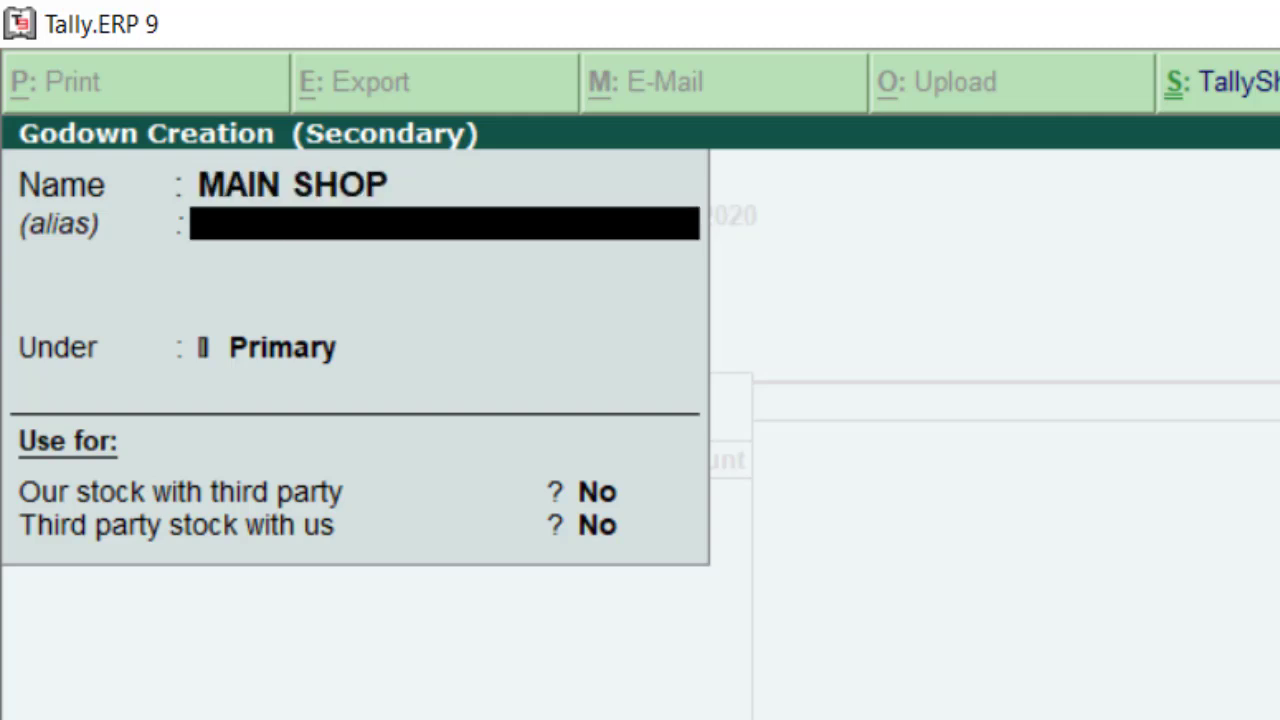
key("Return")
key("Return")
key("Return")
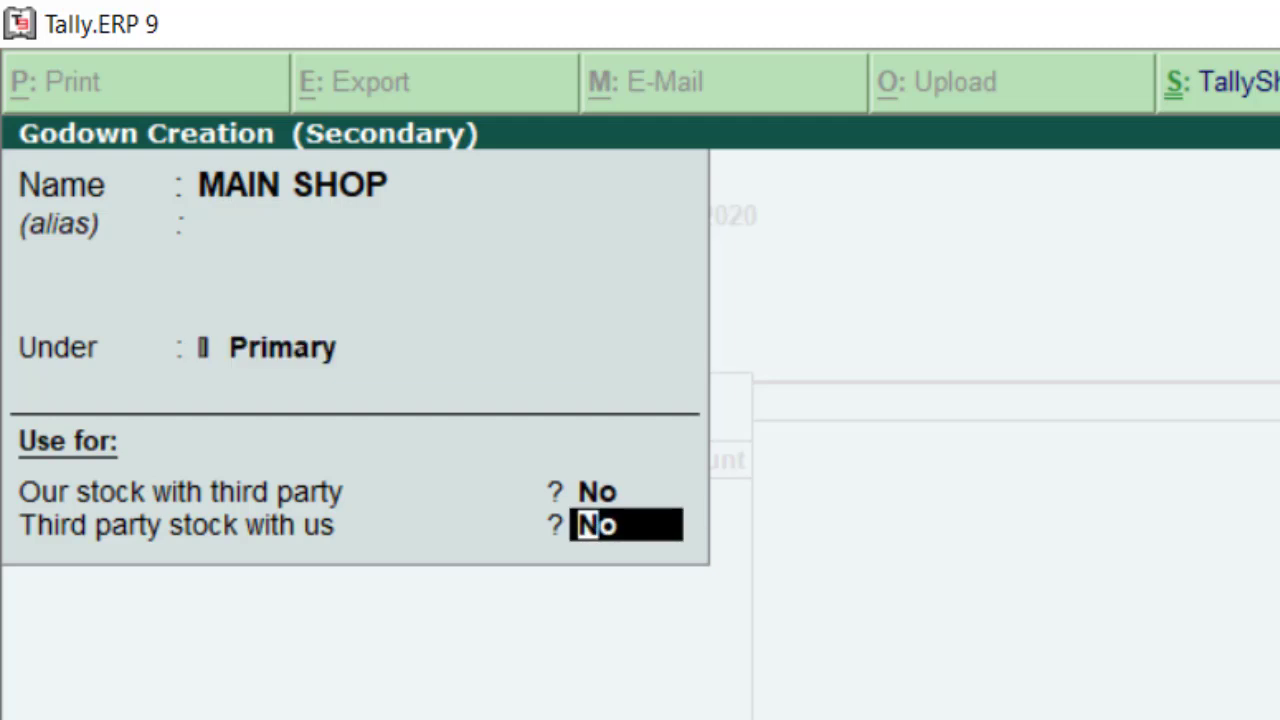
key("Return")
key("Return")
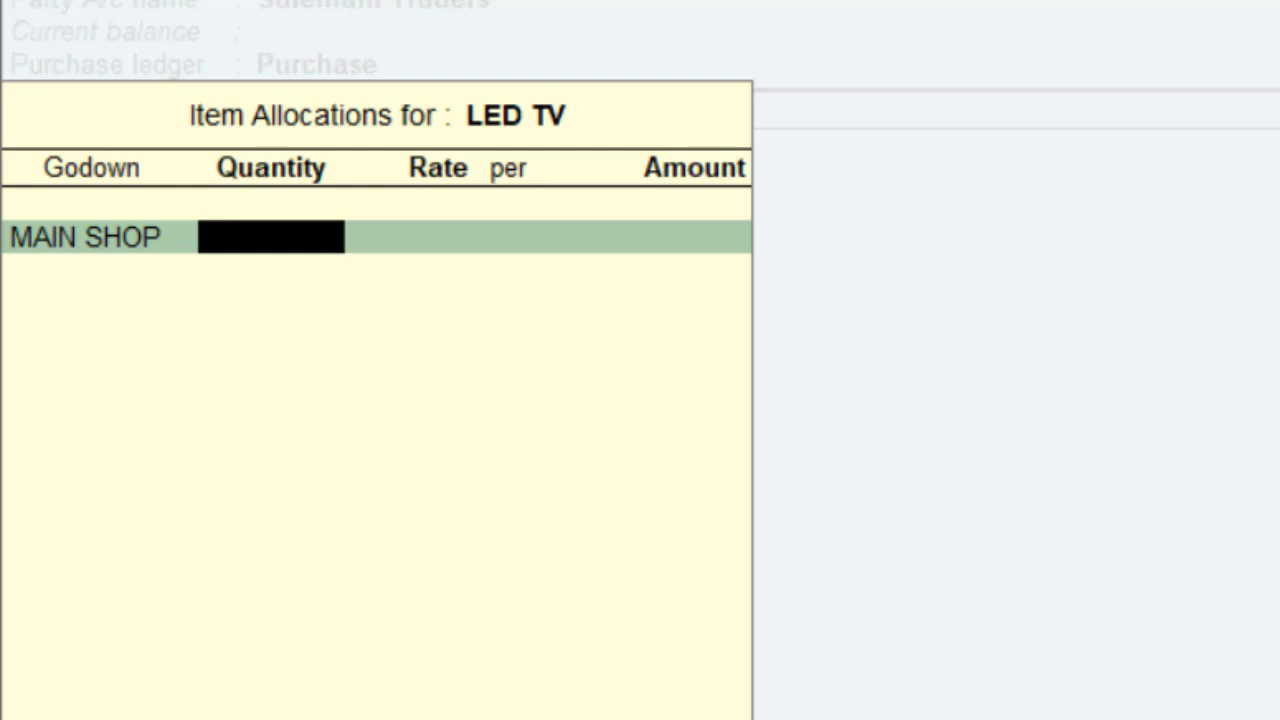
Step: Allocate 5 Pcs of LED TV to MAIN SHOP at a rate of 12,000 per piece
type("5")
key("Return")
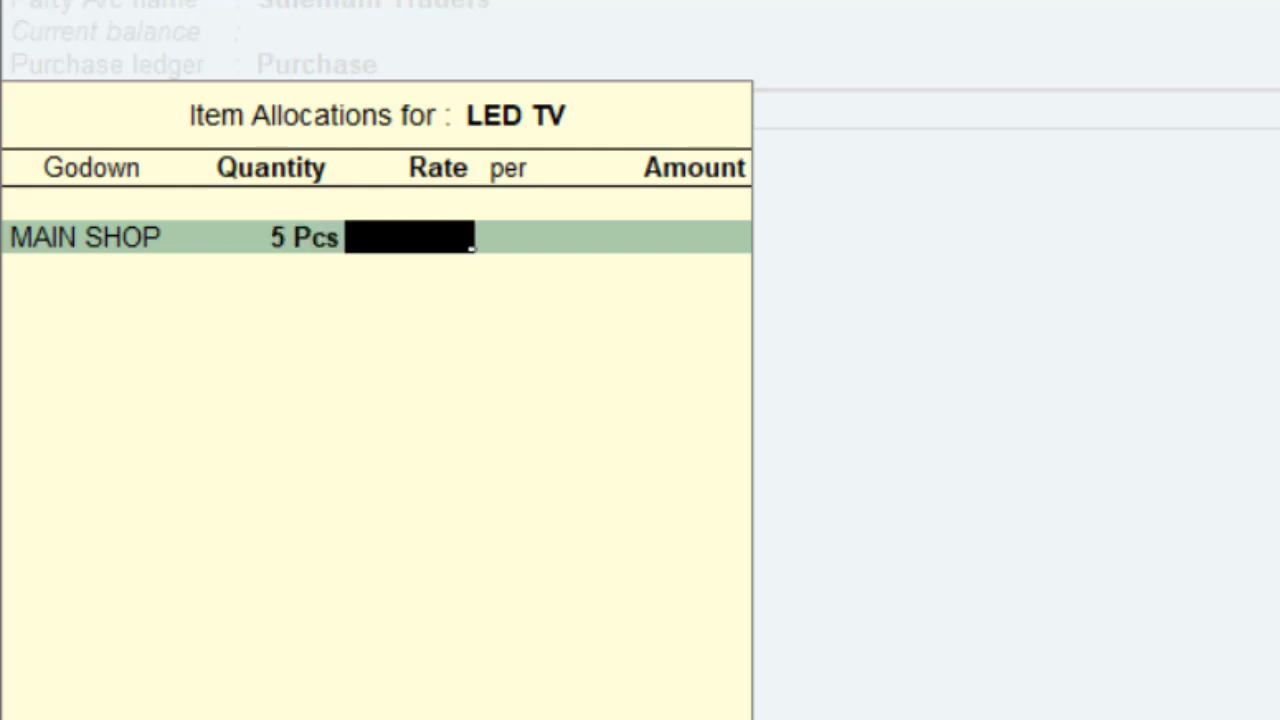
type("12,0")
type("000")
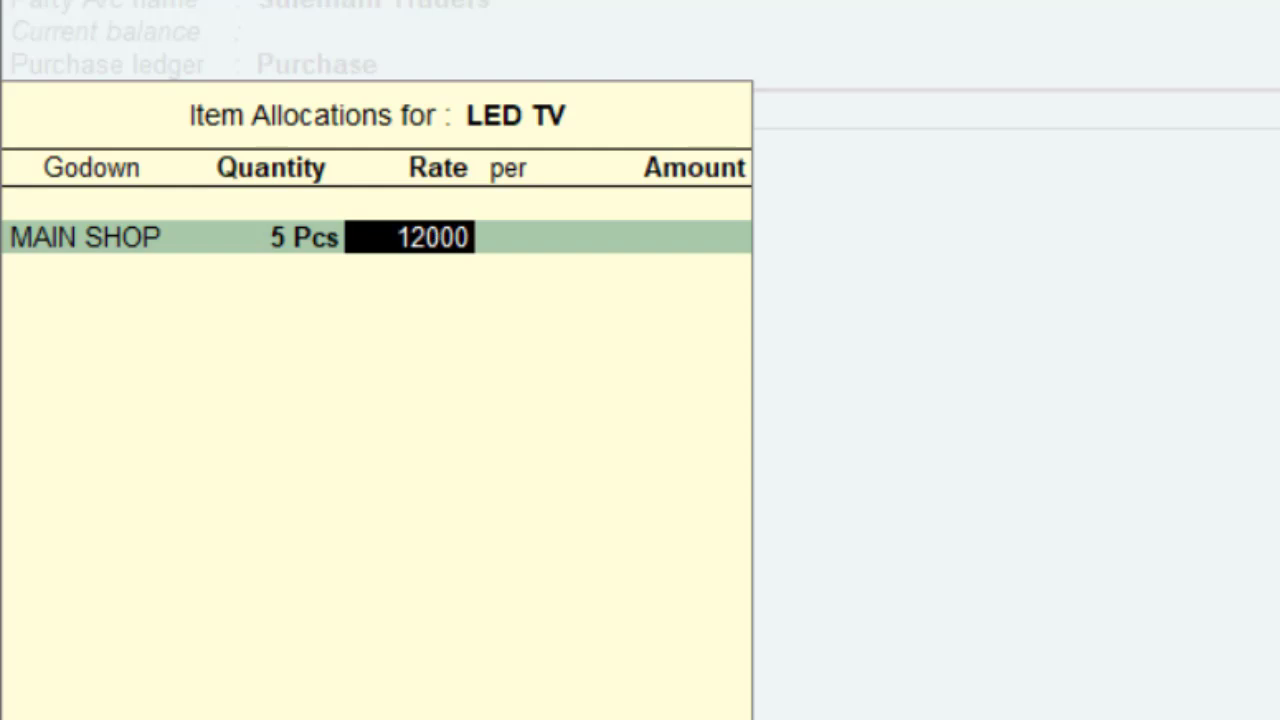
key("Return")
key("Return")
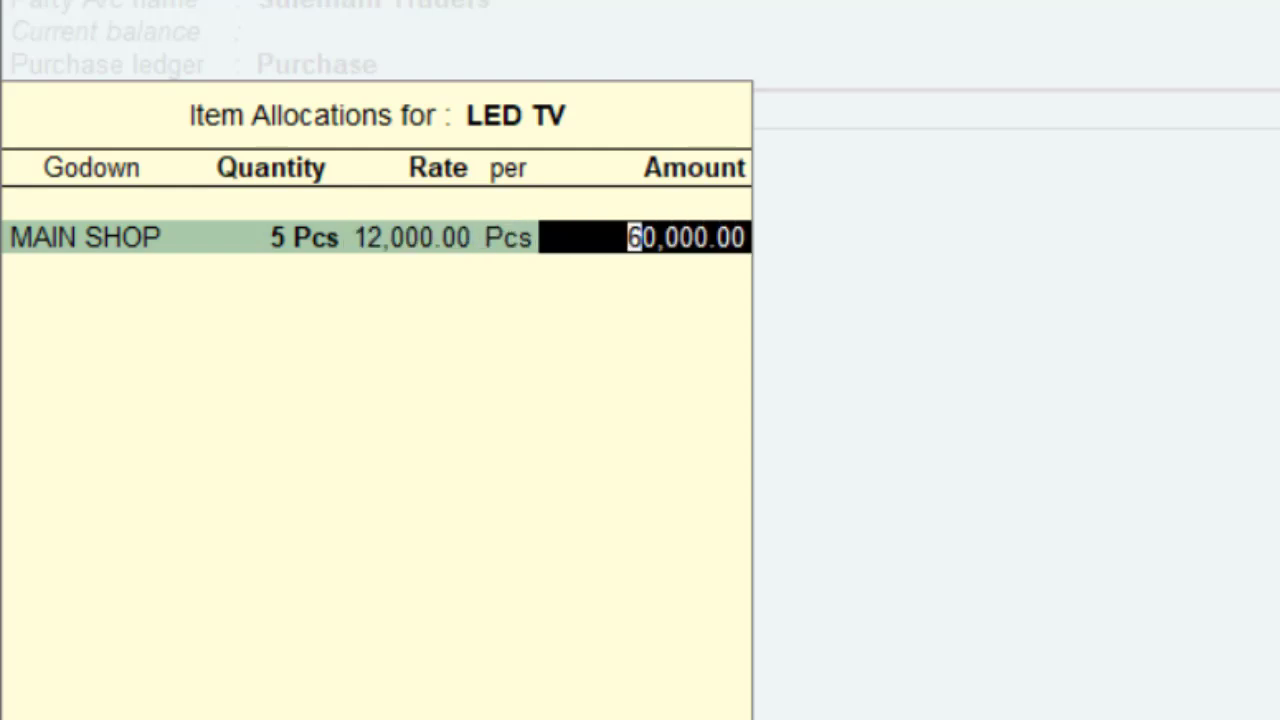
key("Return")
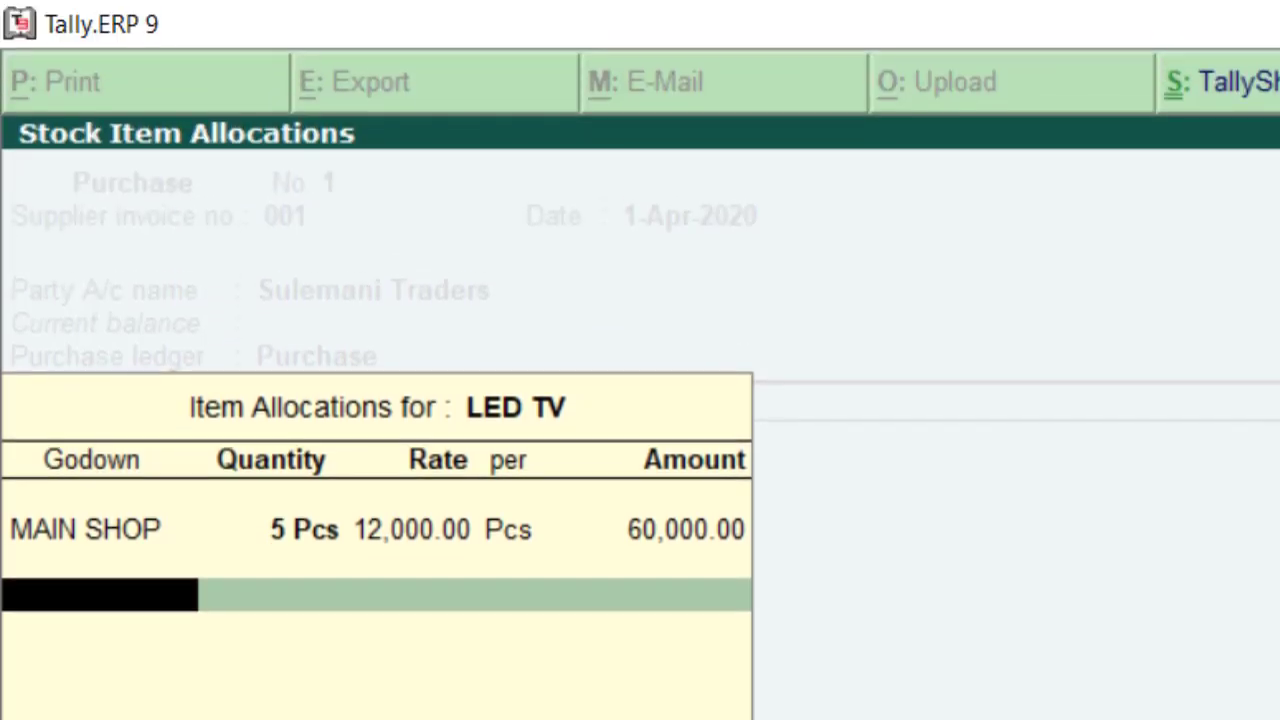
Step: Create a second godown named GANDHI CHOWK GODOWN under Primary for the next allocation line, keeping both third-party stock options at No
key("alt+c")
type("GA")
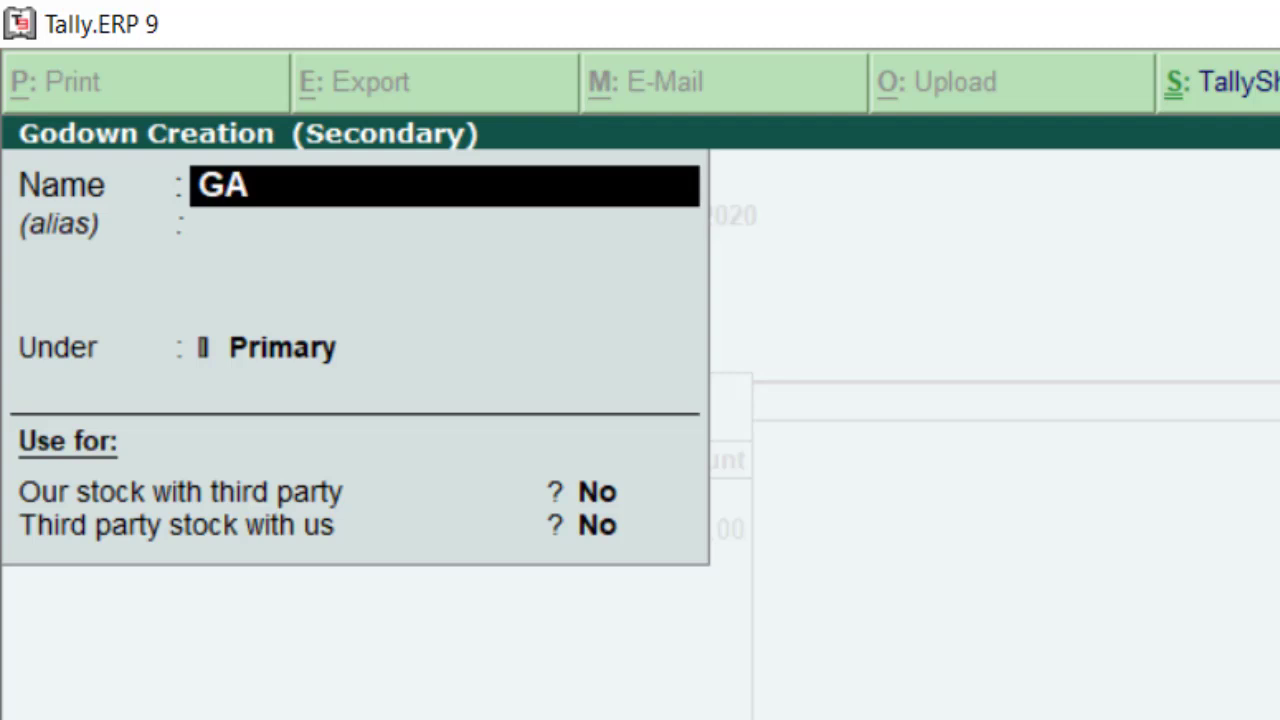
type("NDHI CHOWK")
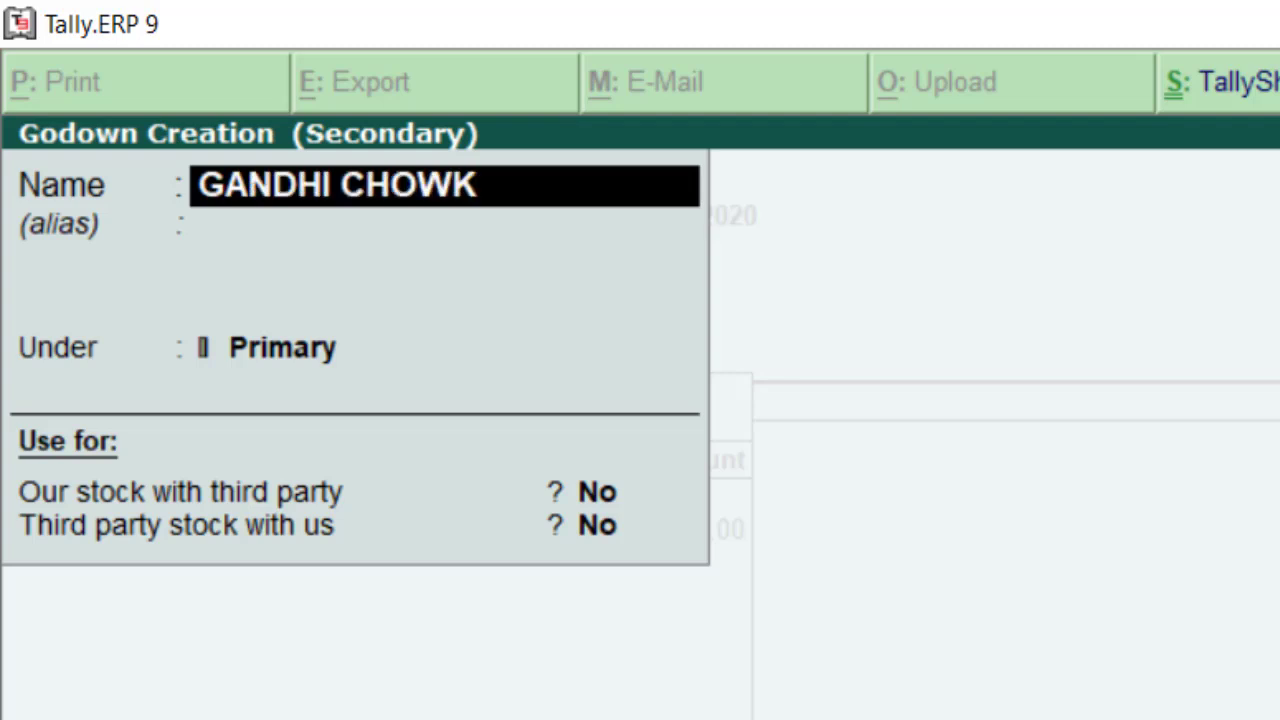
type(" GODOWN")
key("Return")
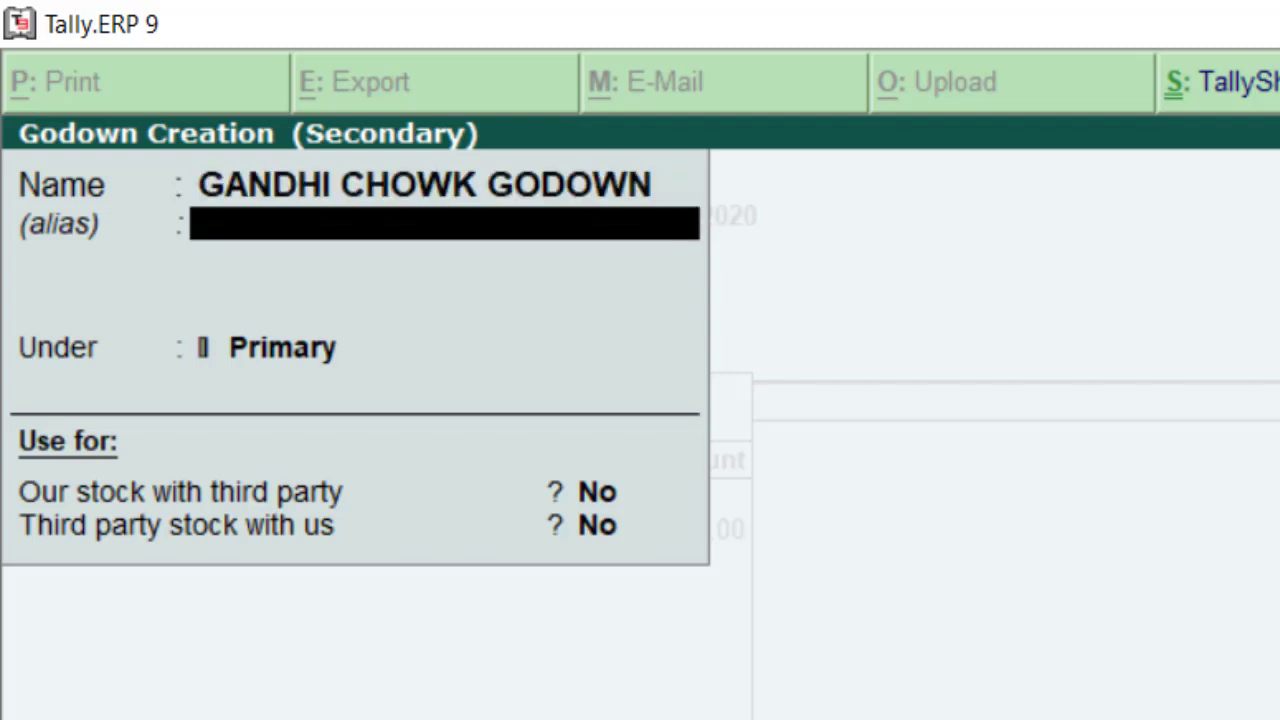
key("Return")
key("Return")
key("Return")
key("Return")
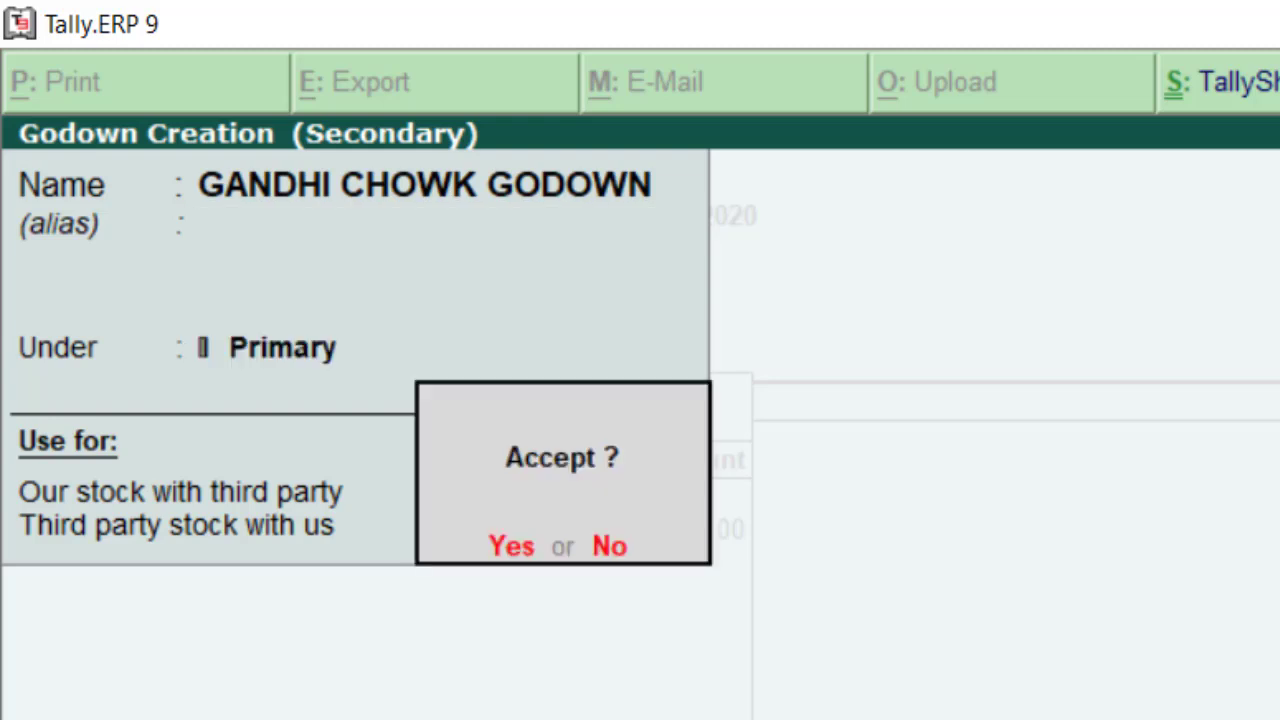
key("Return")
Step: Allocate 5 Pcs of LED TV to GANDHI CHOWK GODOWN at the 12,000 rate and finish the item's allocations
type("5")
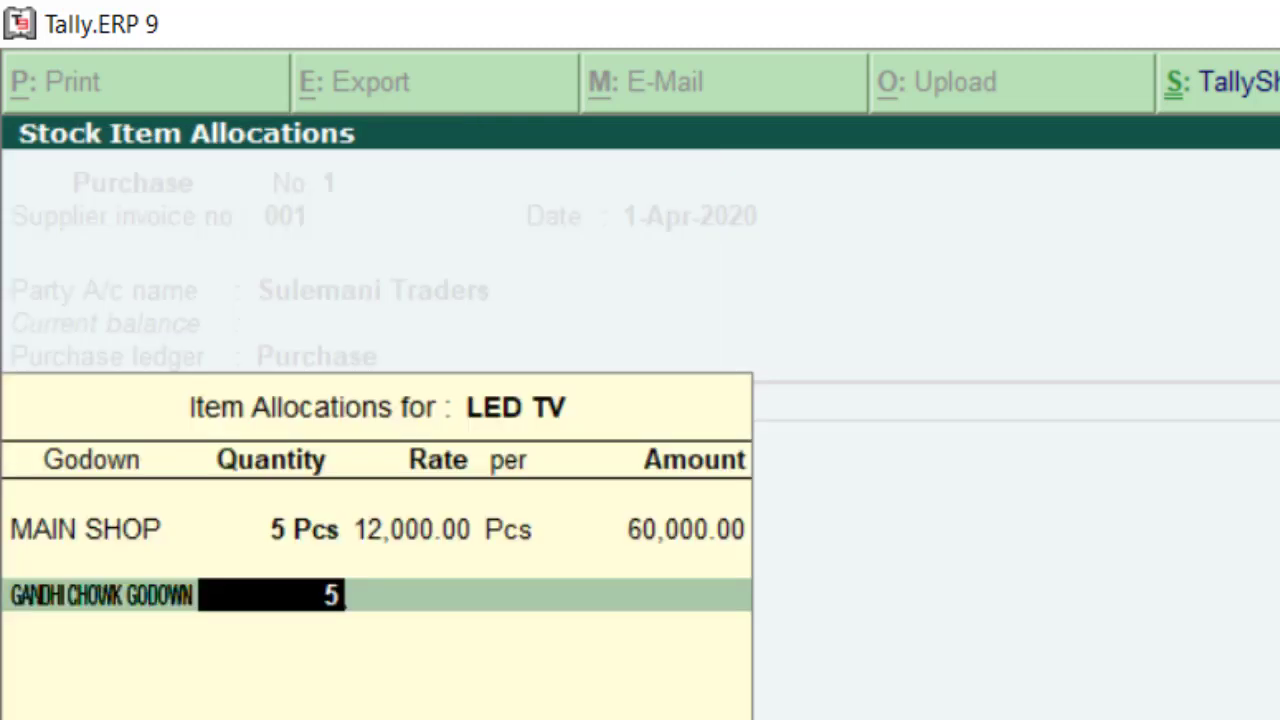
key("Return")
key("Return")
key("Return")
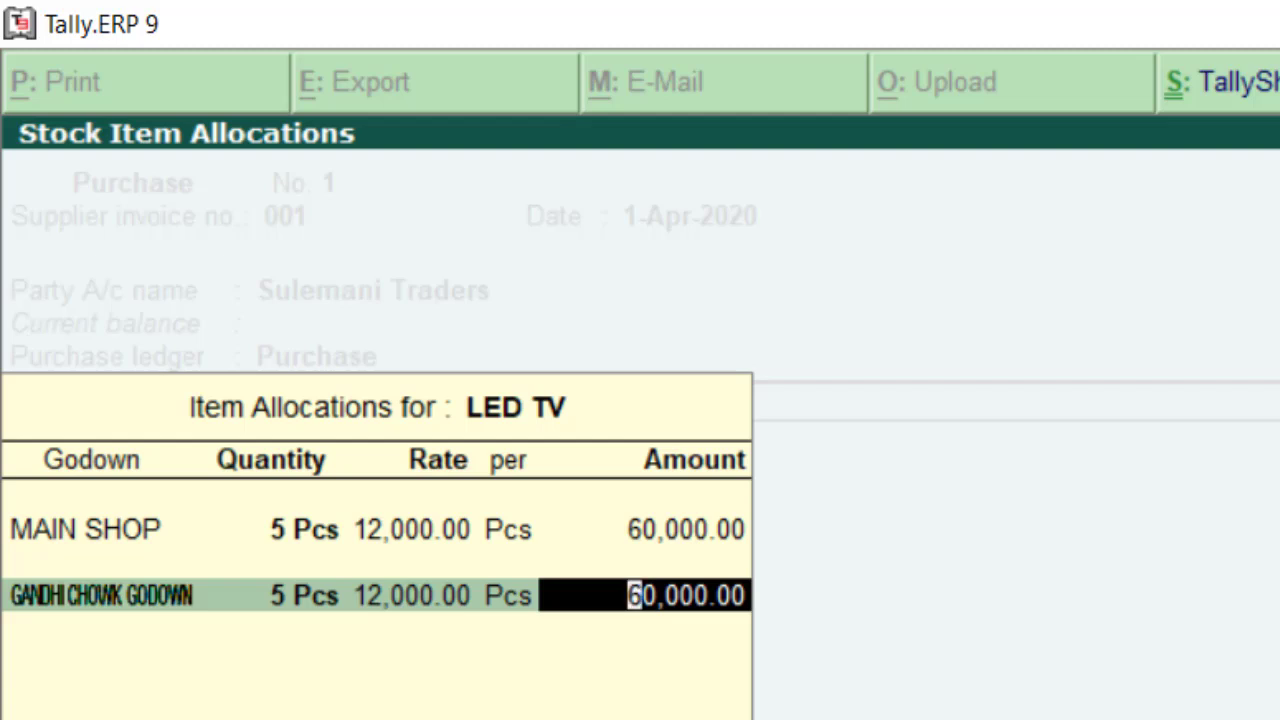
key("Return")
key("Return")
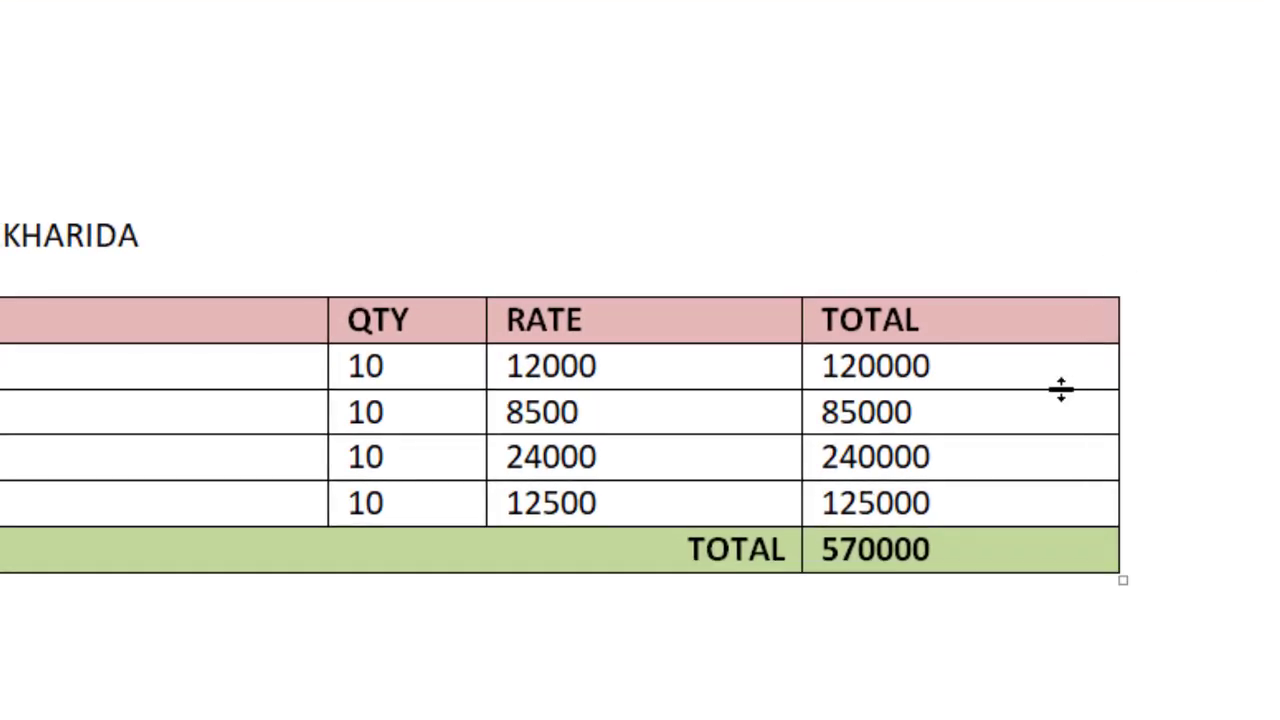
Step: Check the item names, quantities and rates in the Word purchase table, and return to the Tally.ERP 9 voucher
left_click(983, 371)
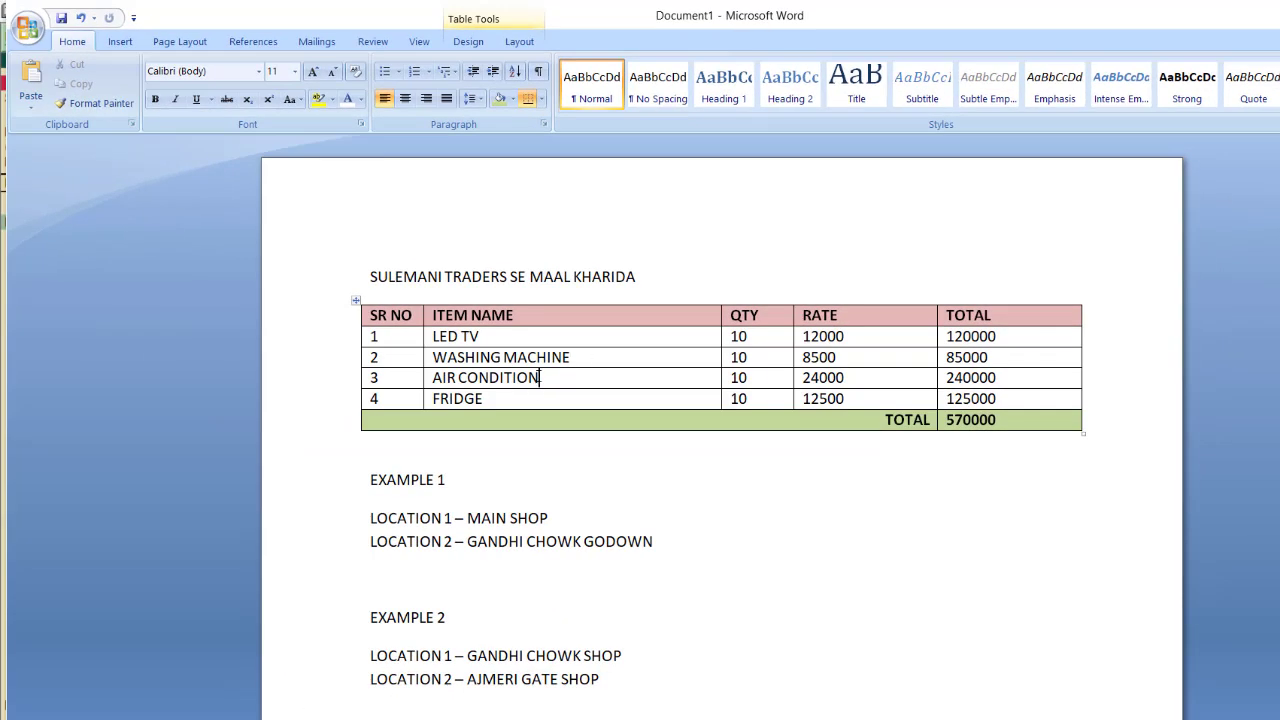
left_click(531, 398)
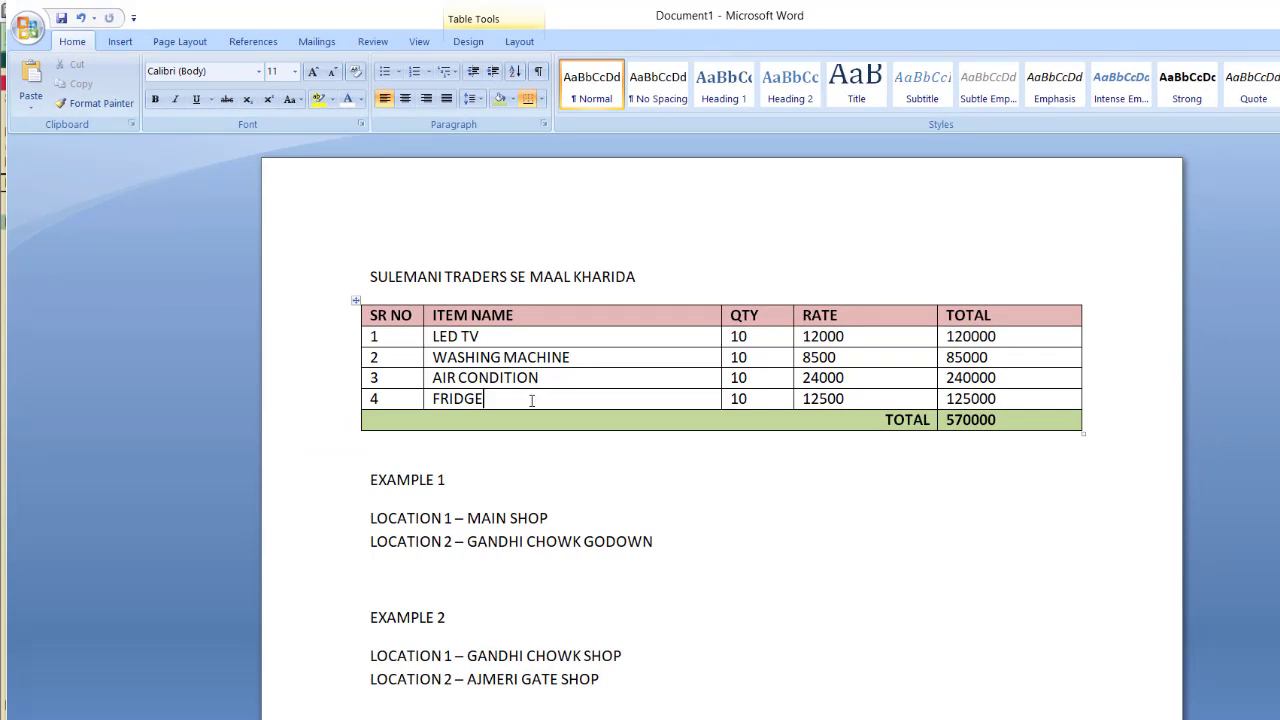
left_click(626, 362)
left_click(528, 398)
key("alt+Tab")
Step: Add Washing Machine to the purchase and allocate 5 Pcs to MAIN SHOP at a rate of 8,500 per piece
key("Return")
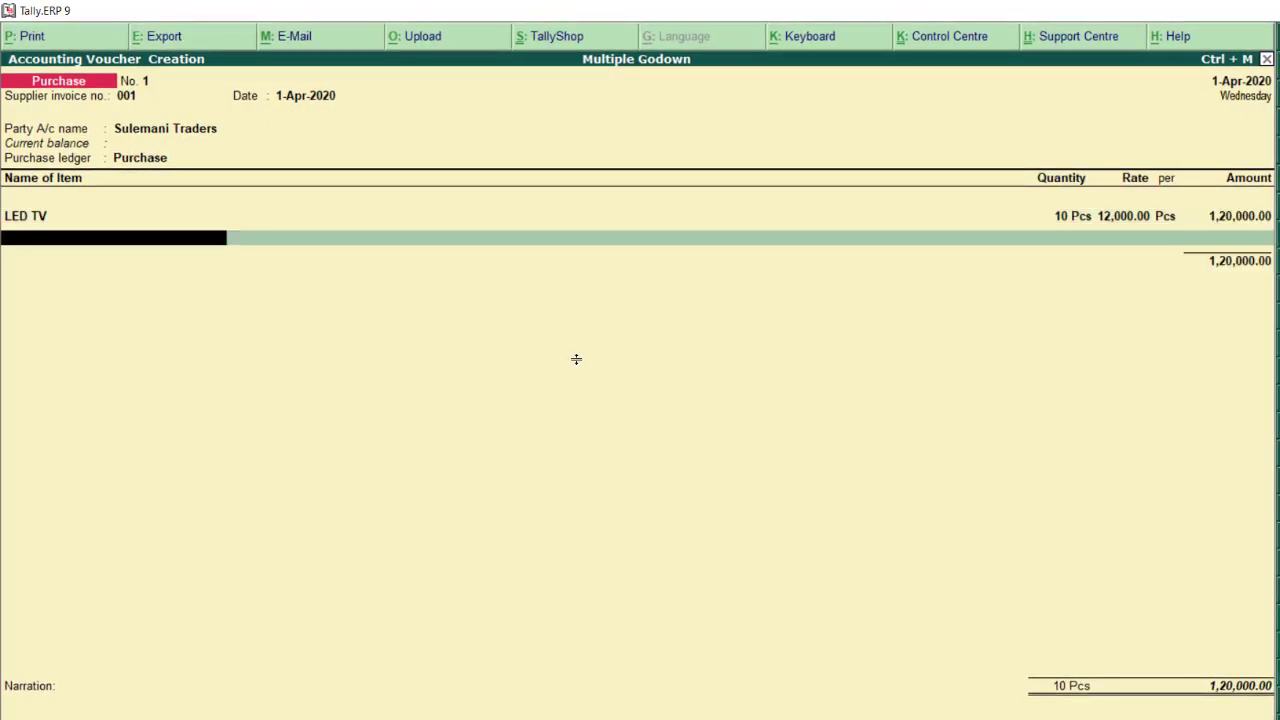
type("Washi")
key("Return")
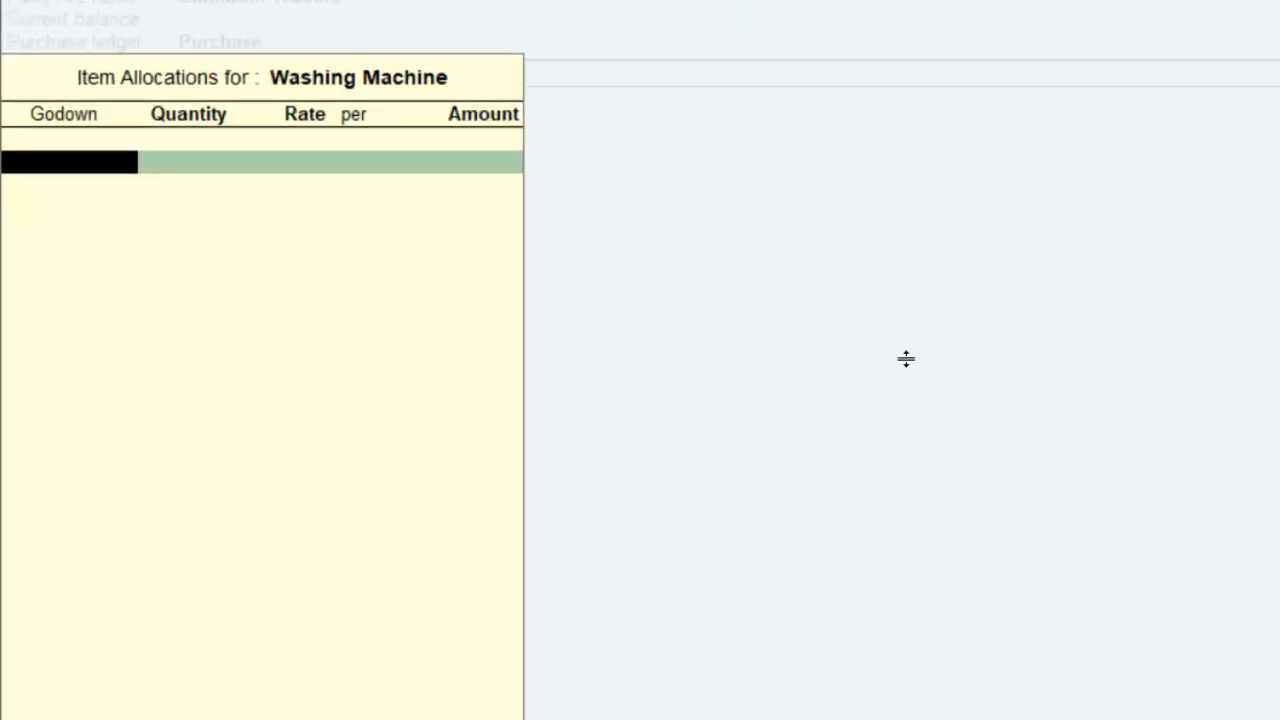
type("MAIN")
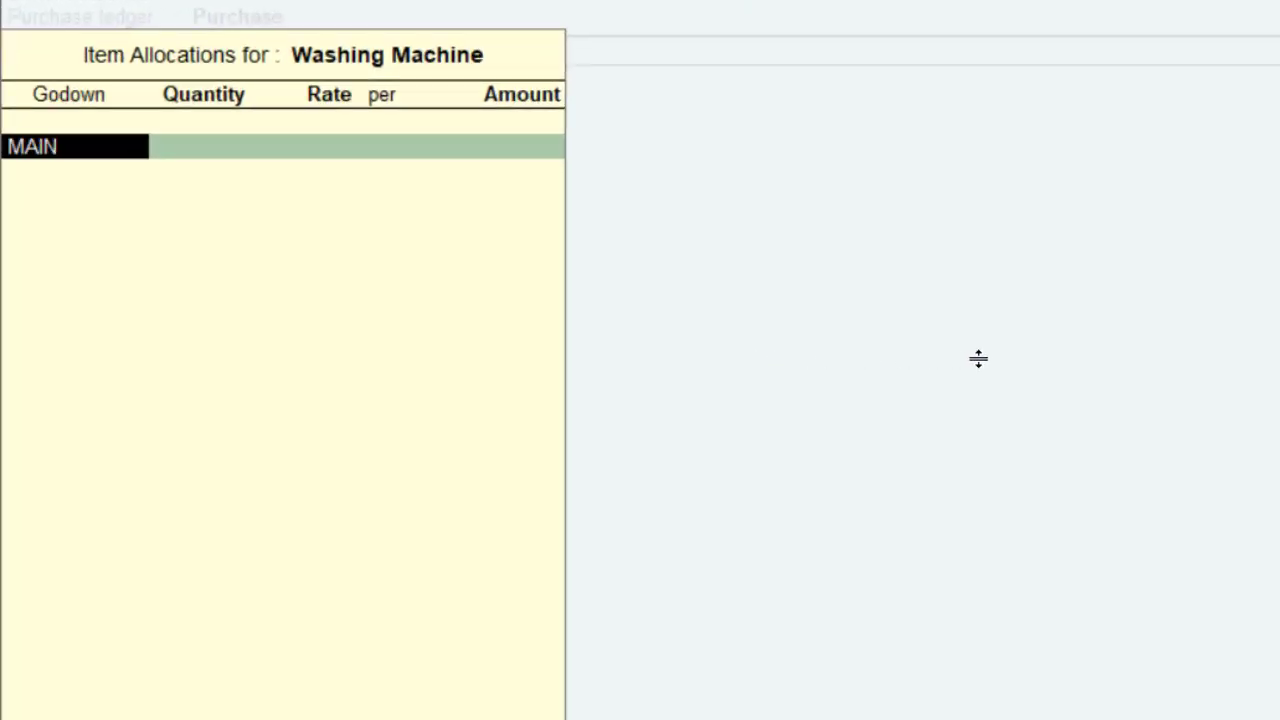
key("Return")
type("5")
key("Return")
key("alt+Tab")
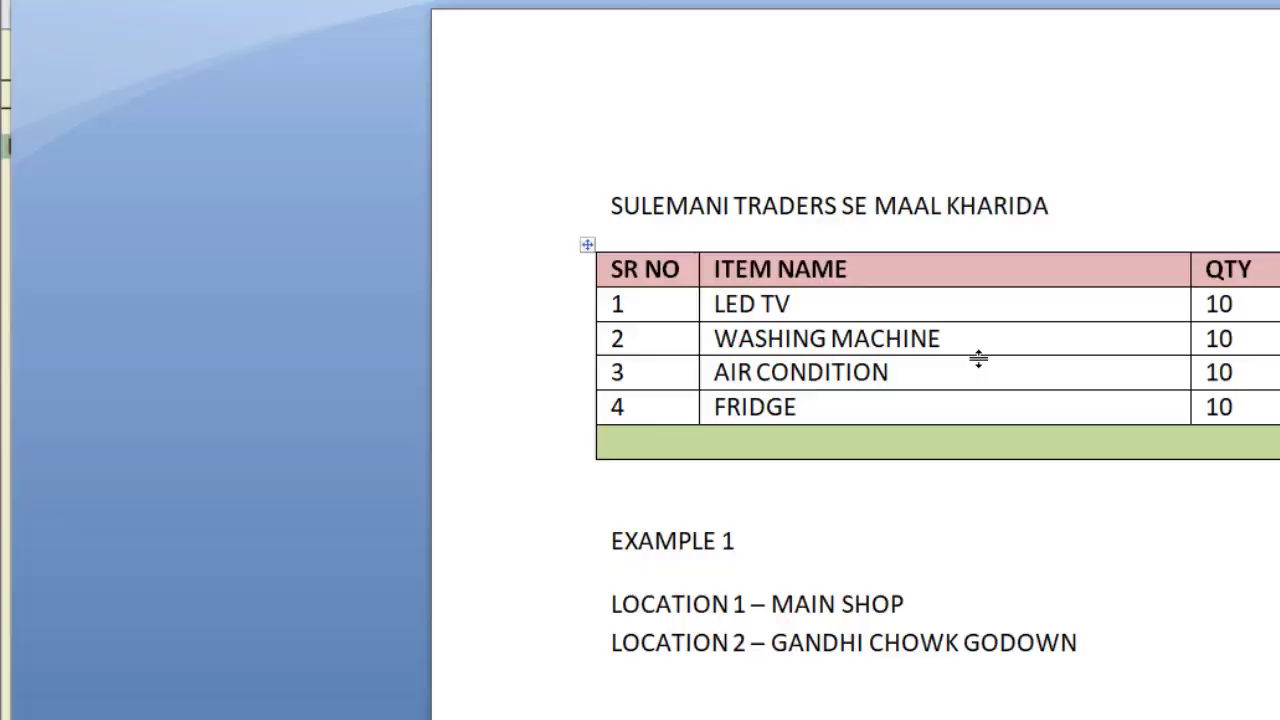
key("alt+Tab")
type("8500")
key("Return")
key("Return")
Step: Allocate 5 Pcs of Washing Machine to GANDHI CHOWK GODOWN at the 8,500 rate and finish the item's allocations
type("GANDHI")
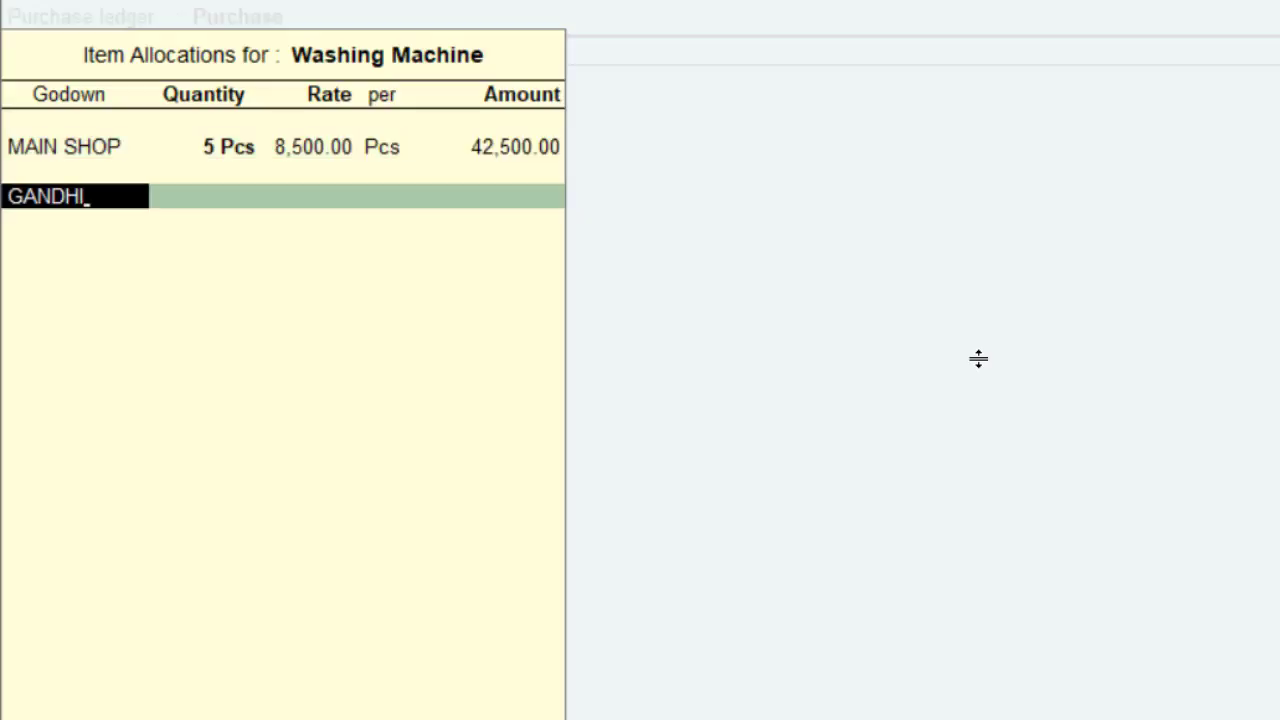
key("Return")
type("5")
key("Return")
key("Return")
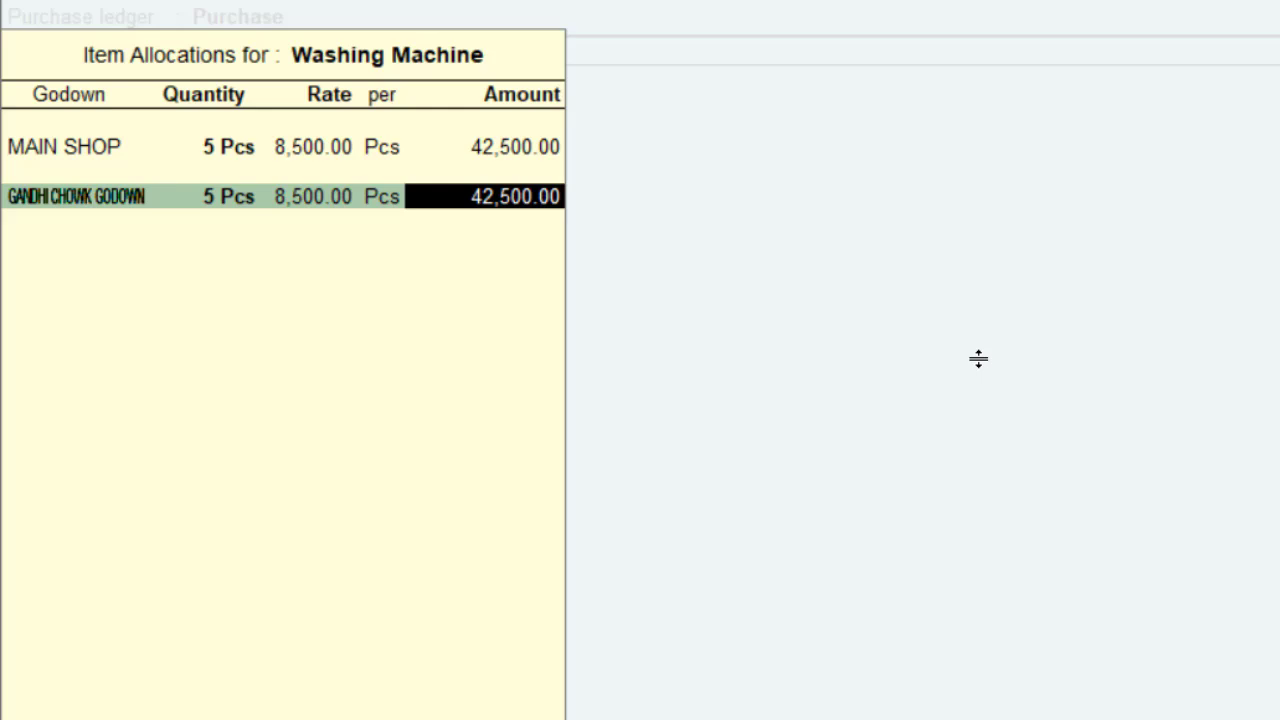
key("Return")
key("Return")
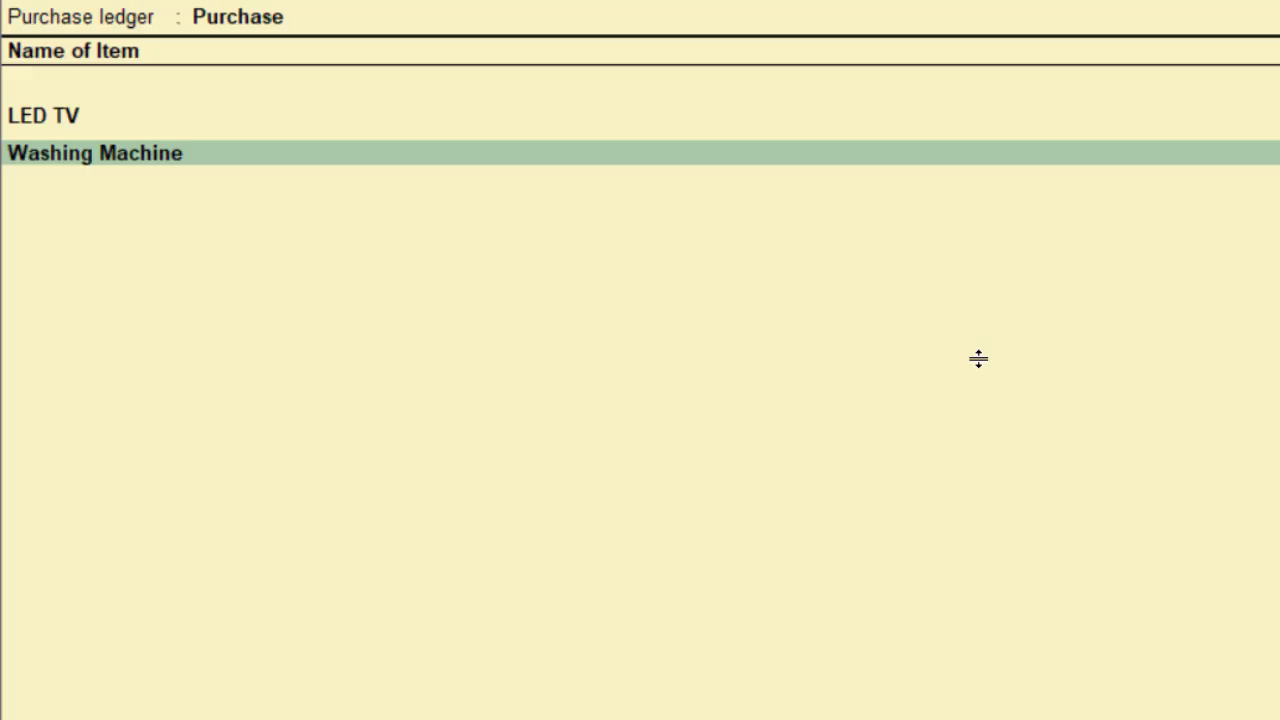
Step: Add Air Condition to the purchase and allocate 5 Pcs to MAIN SHOP at a rate of 24,000 per piece
key("alt+Tab")
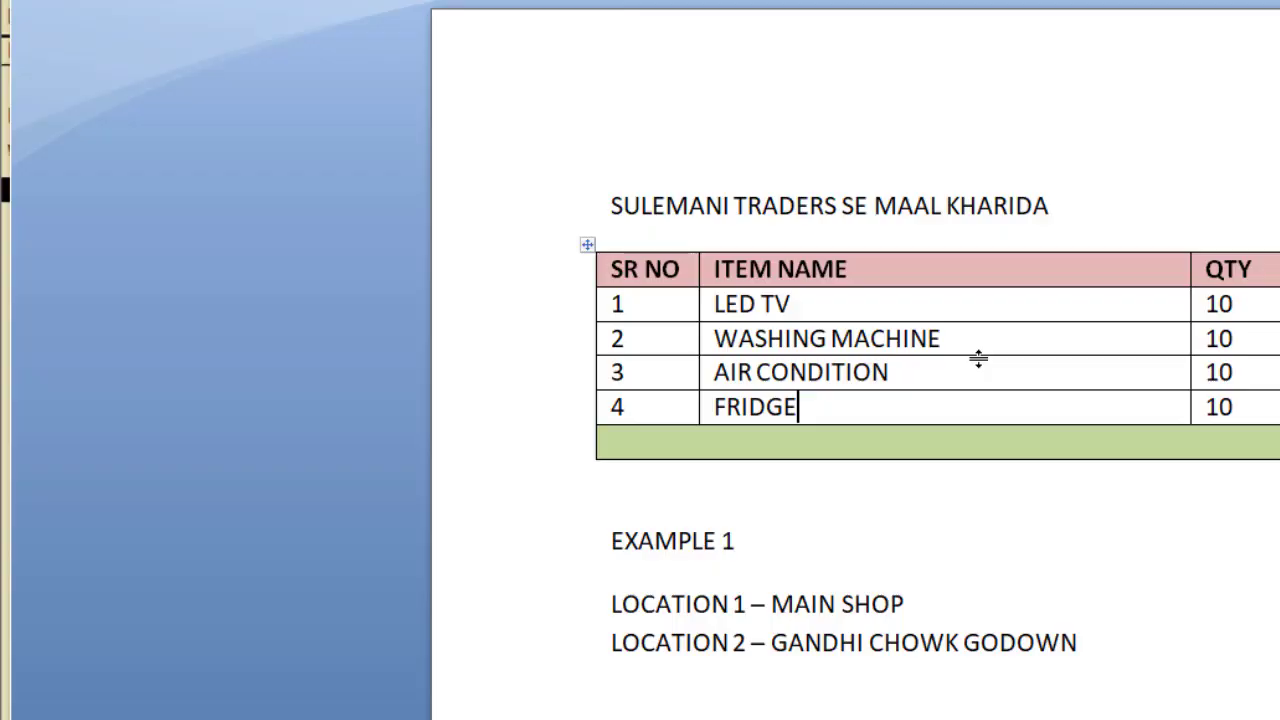
key("alt+Tab")
type("AIR")
key("Return")
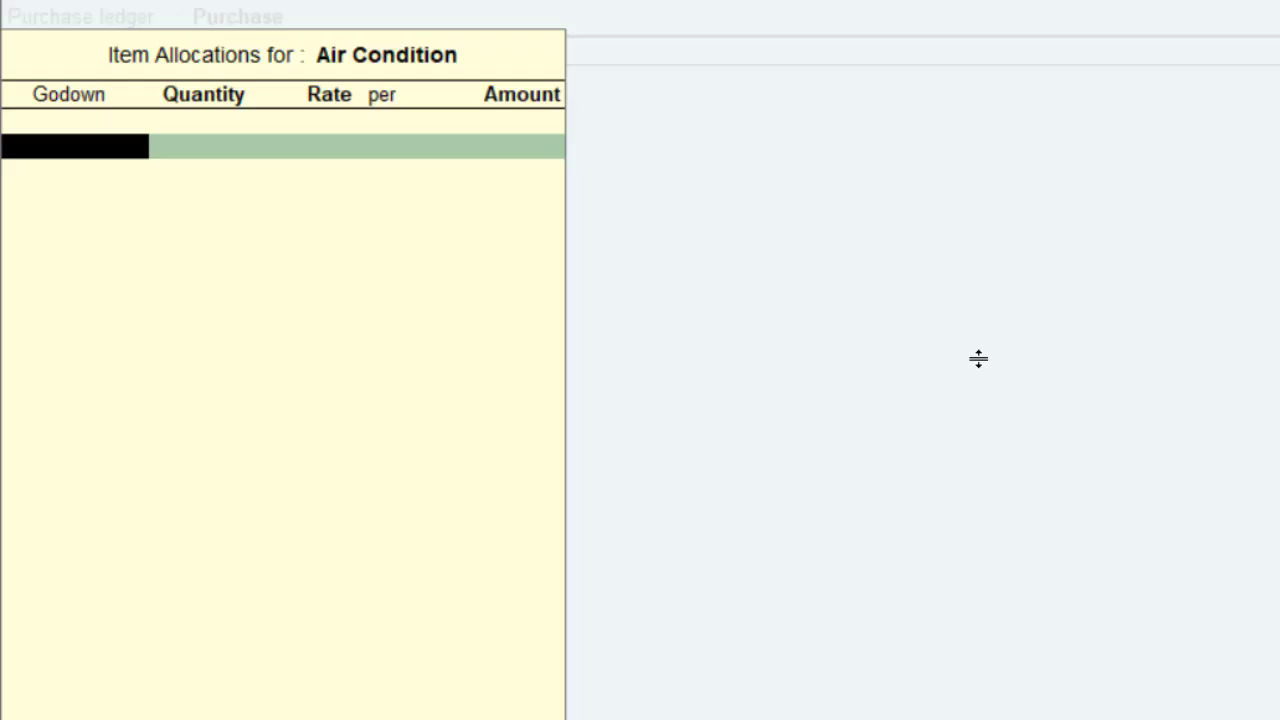
type("MAIN")
key("Return")
type("5")
key("Return")
key("alt+Tab")
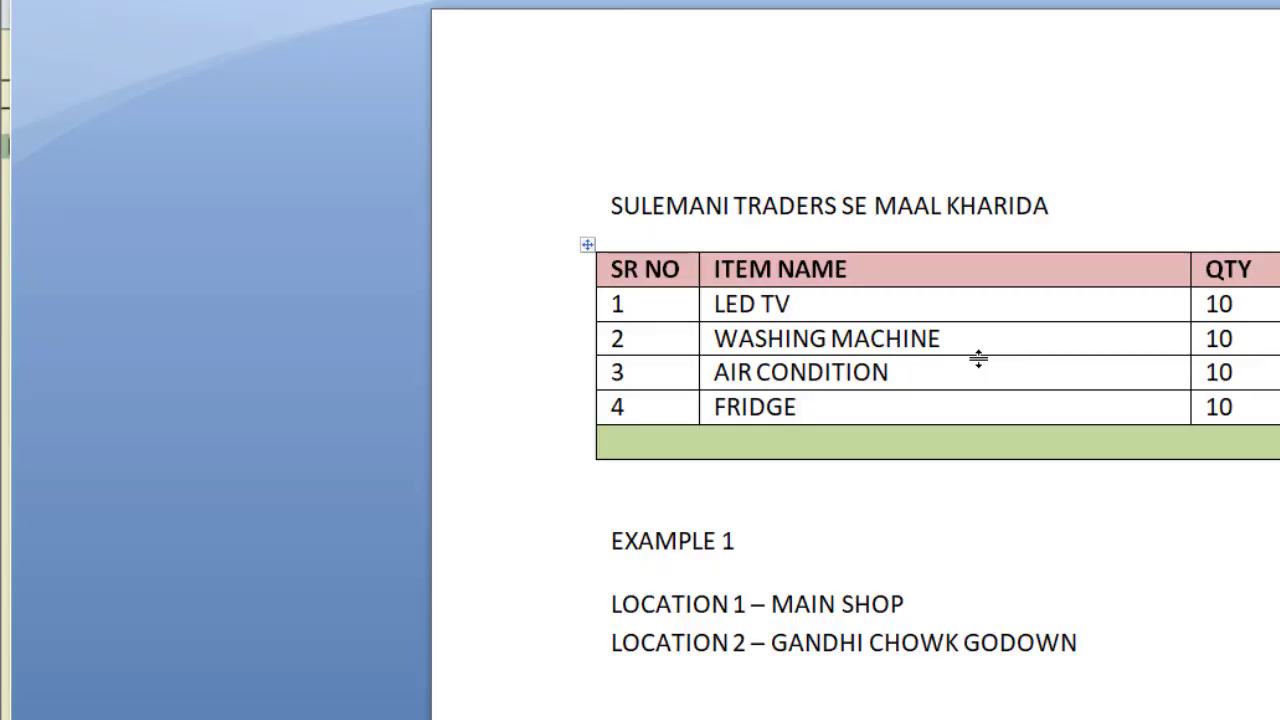
key("alt+Tab")
type("24,000")
key("Return")
key("Return")
Step: Allocate 5 Pcs of Air Condition to GANDHI CHOWK GODOWN at the 24,000 rate and finish the item's allocations
type("GANDHI")
key("Return")
key("Return")
key("Return")
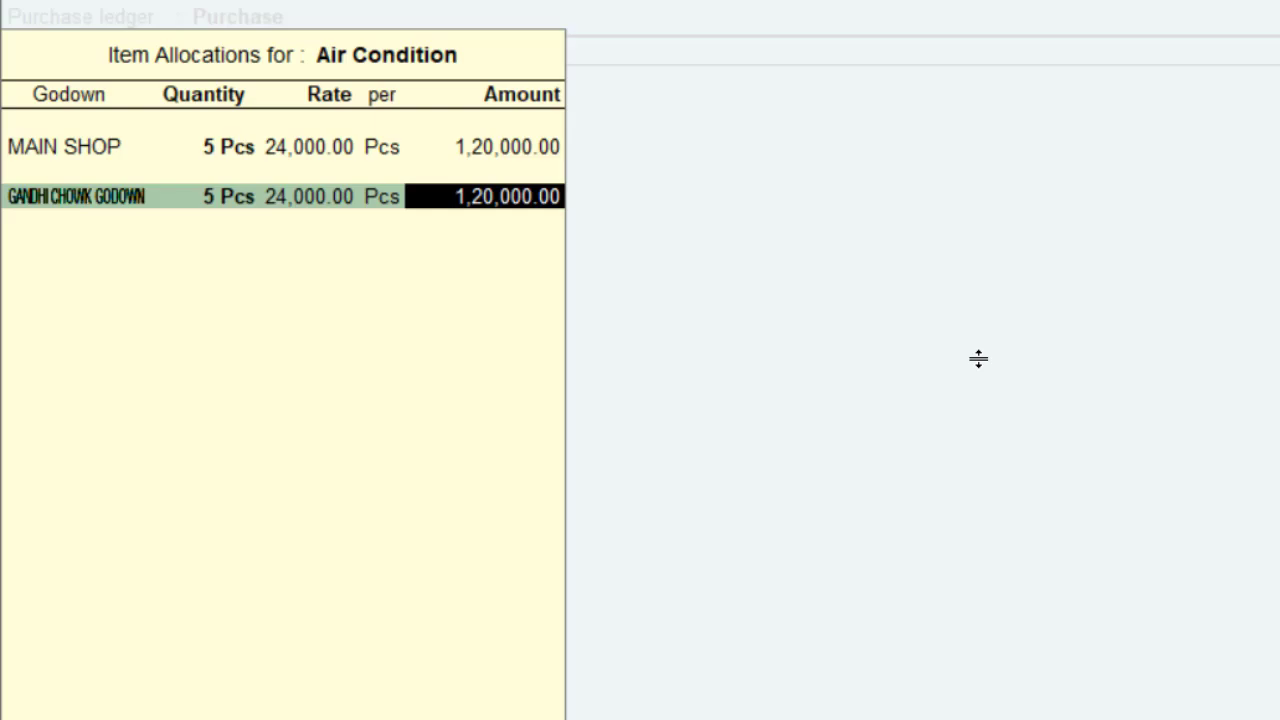
key("Return")
key("Return")
key("Return")
Step: Add Fridge to the purchase and allocate 5 Pcs to MAIN SHOP at a rate of 12,500 per piece
type("FRI")
key("Return")
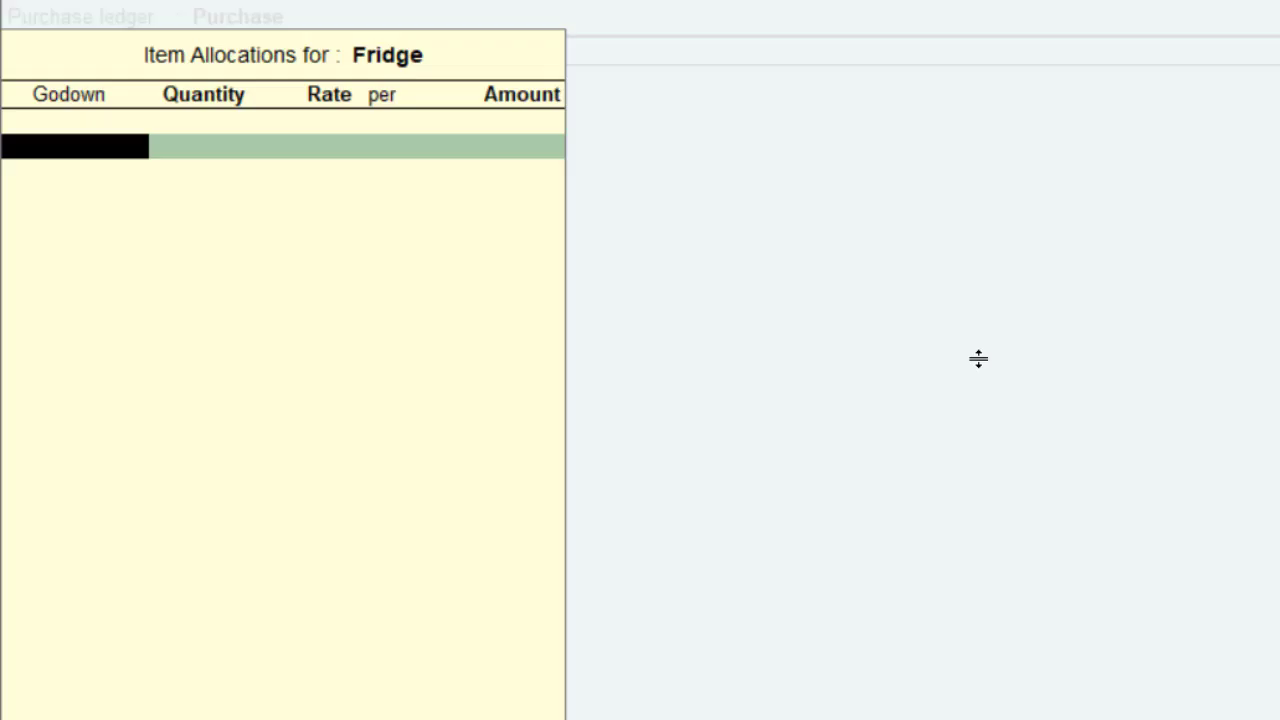
type("MAIN")
key("Return")
type("5")
key("Return")
type("12,5")
type("00")
key("Return")
key("Return")
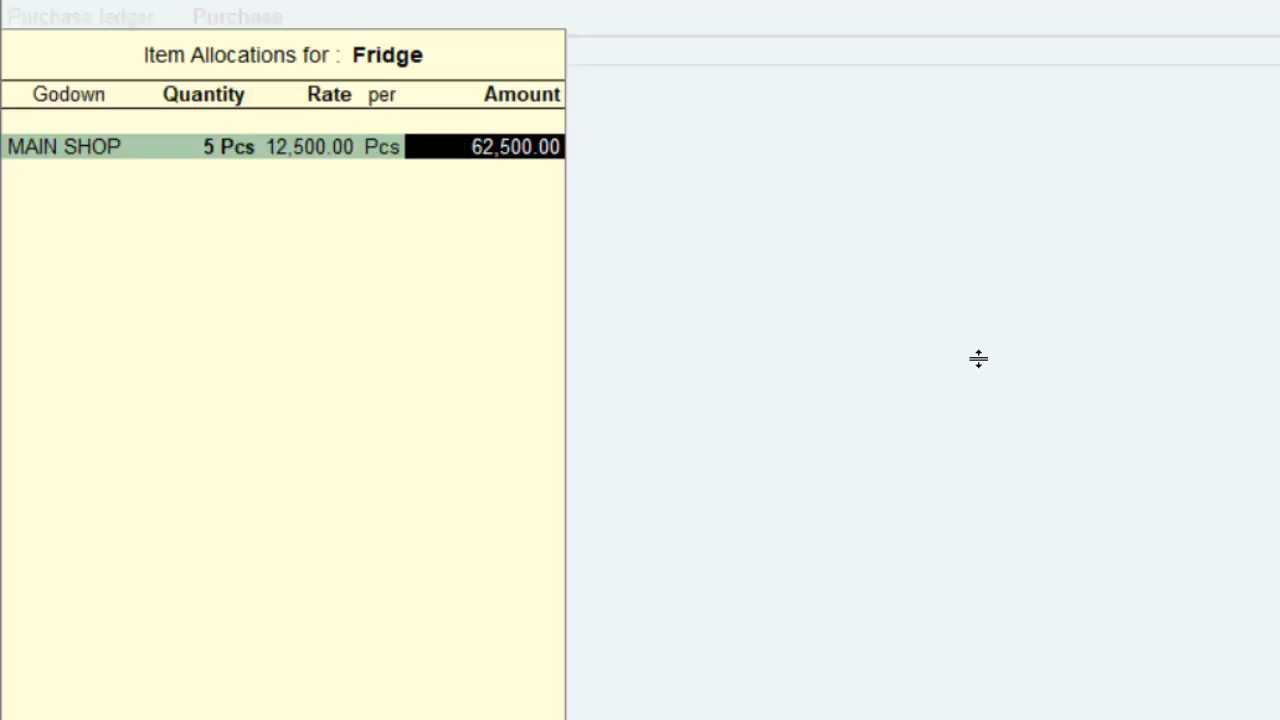
key("Return")
Step: Allocate 5 Pcs of Fridge to GANDHI CHOWK GODOWN at the 12,500 rate and finish the item's allocations
type("GANDHI")
key("Return")
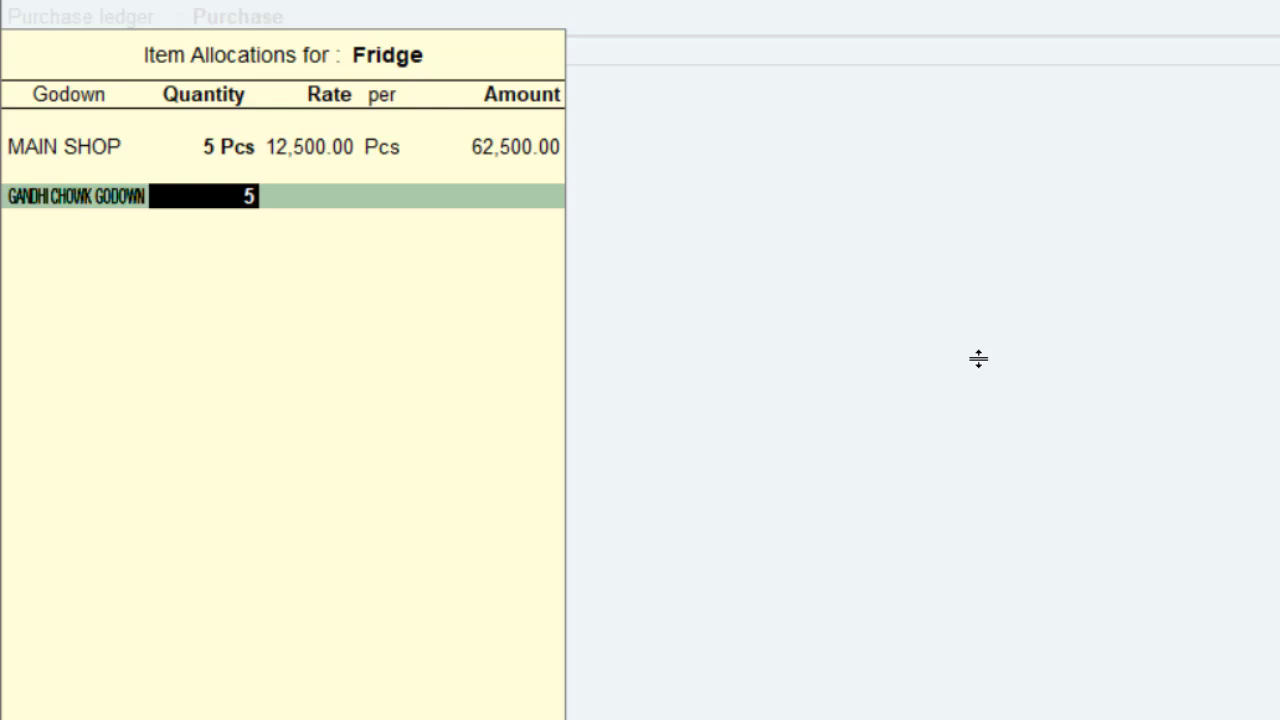
key("Return")
key("Return")
key("Return")
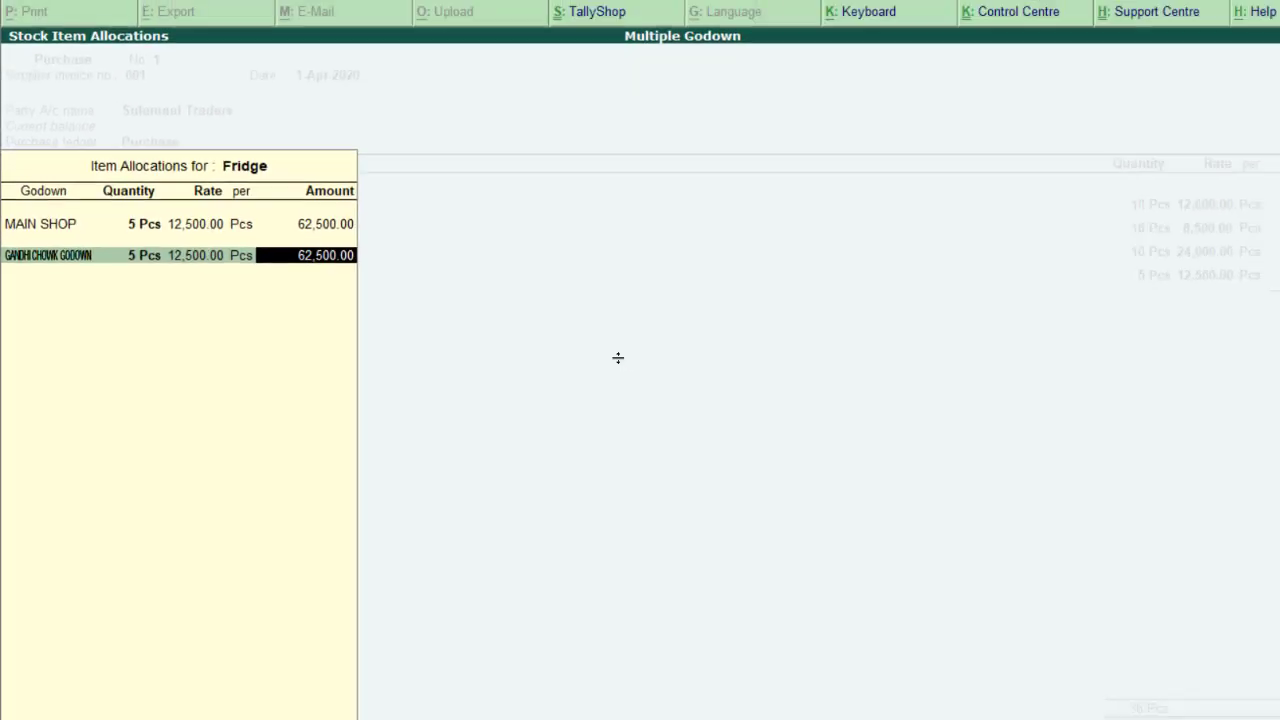
key("Return")
key("Return")
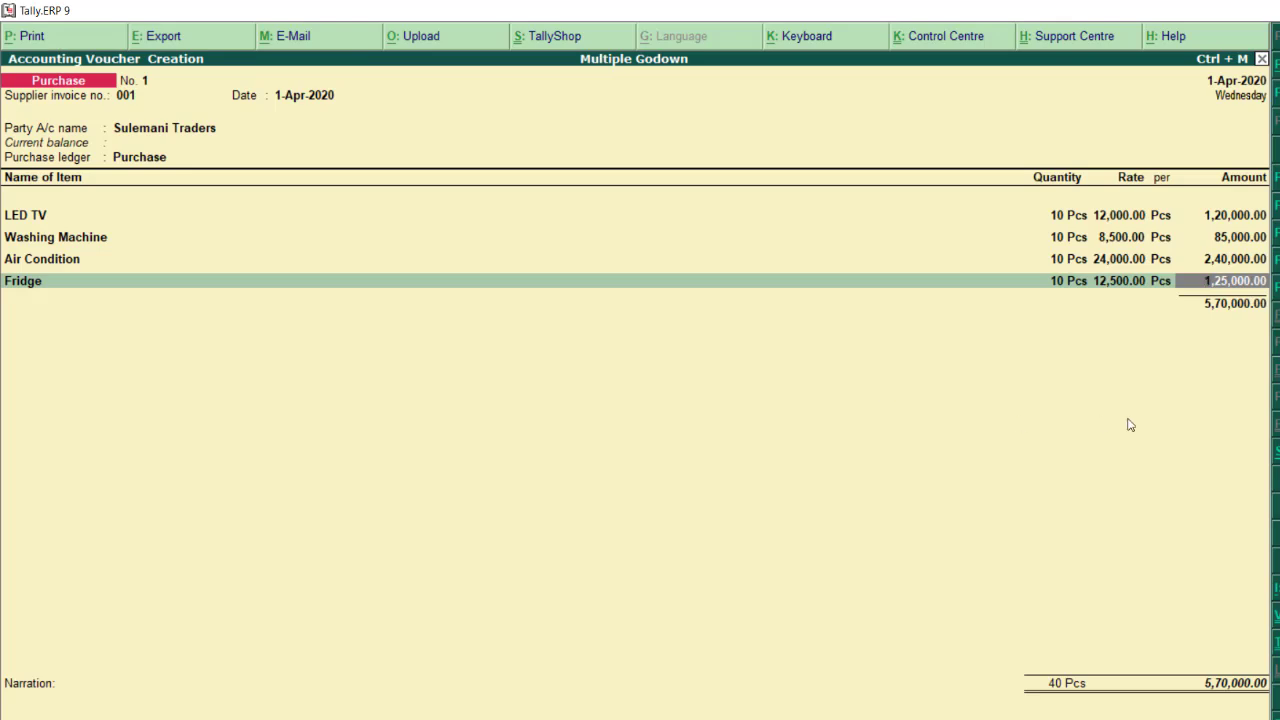
Step: Compare the voucher total with the Word purchase table, save the purchase voucher and leave voucher entry
key("alt+Tab")
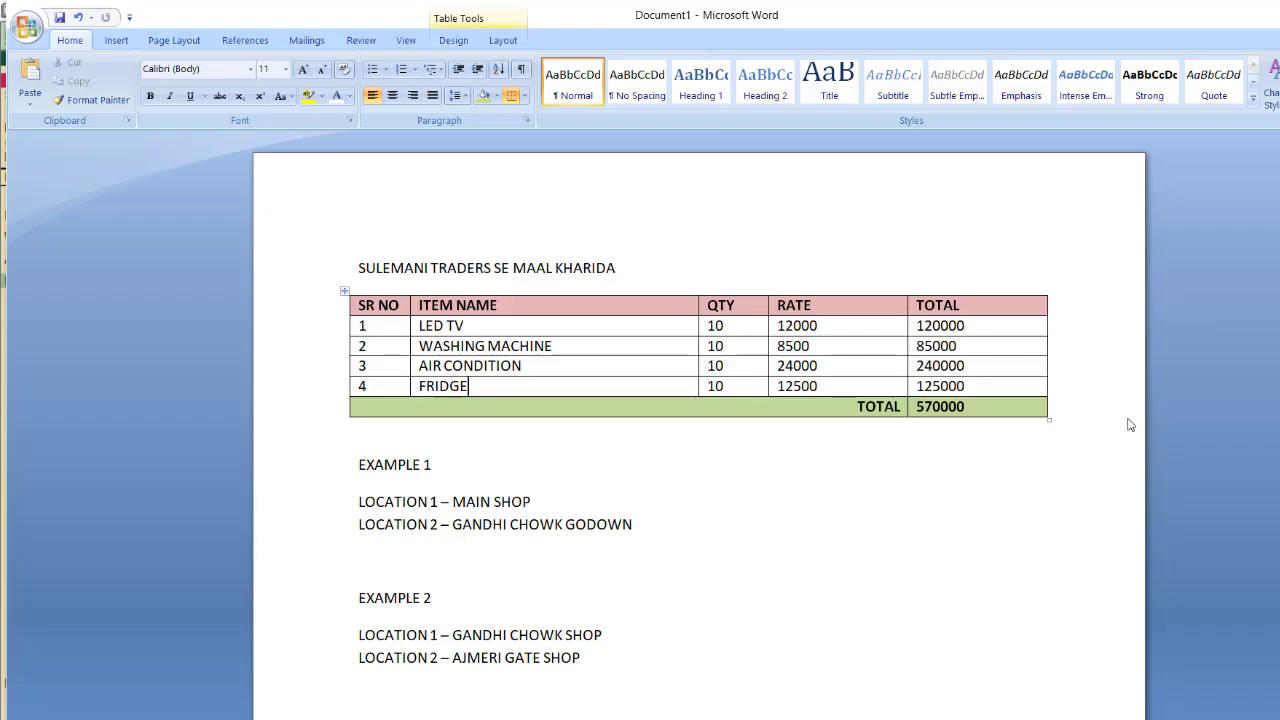
left_click(994, 407)
key("alt+Tab")
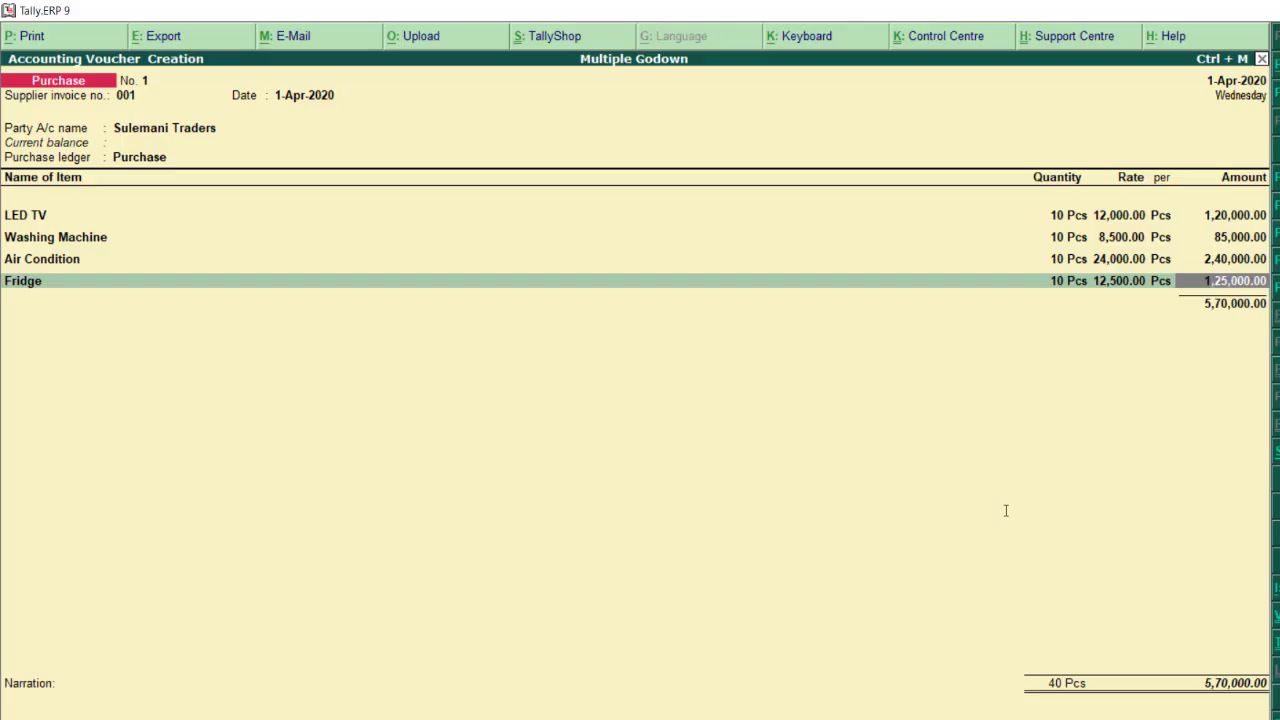
key("ctrl+a")
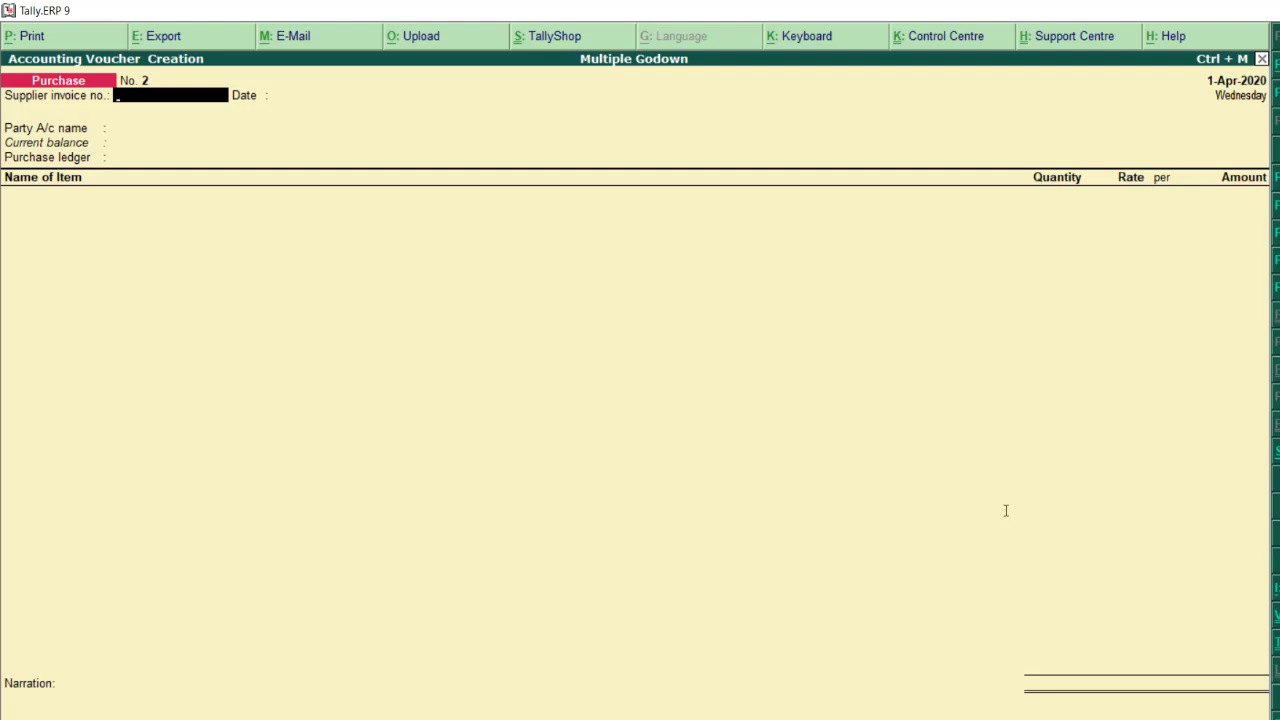
key("Escape")
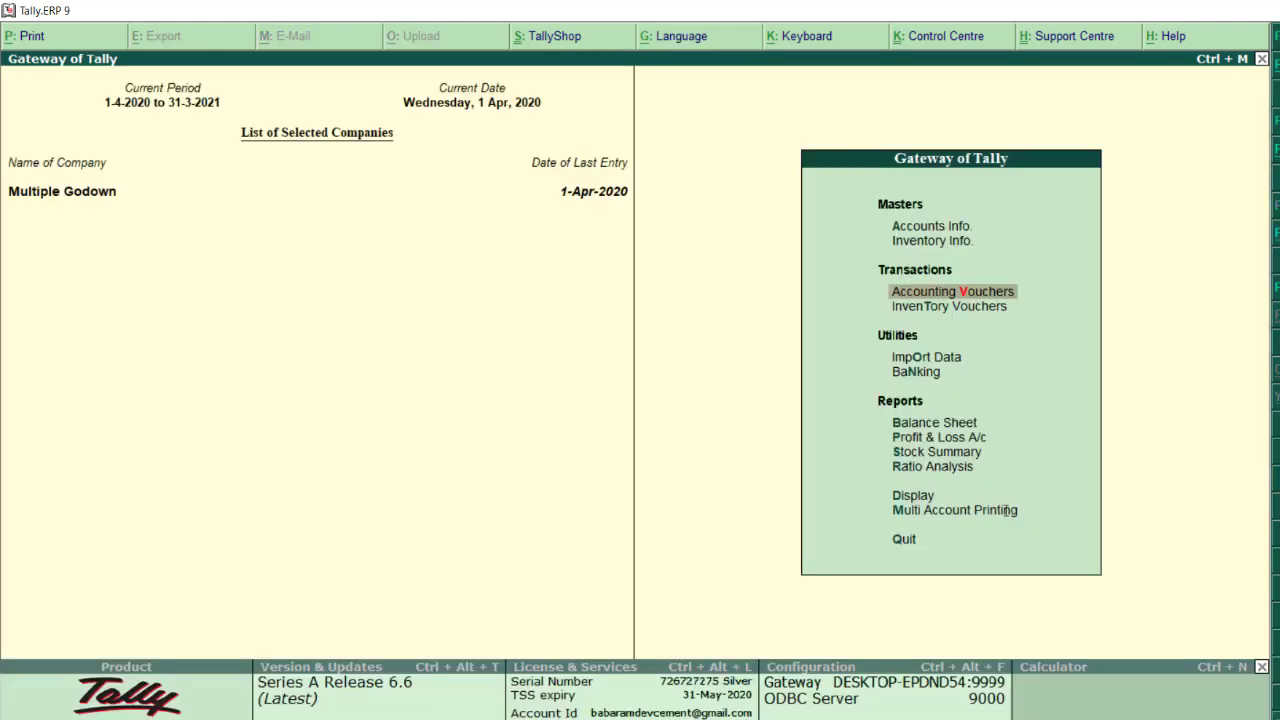
Step: Open the Godowns report from the Statements of Inventory to bring up the list of godowns
key("d")
key("Down")
key("Down")
key("Down")
key("Down")
key("Down")
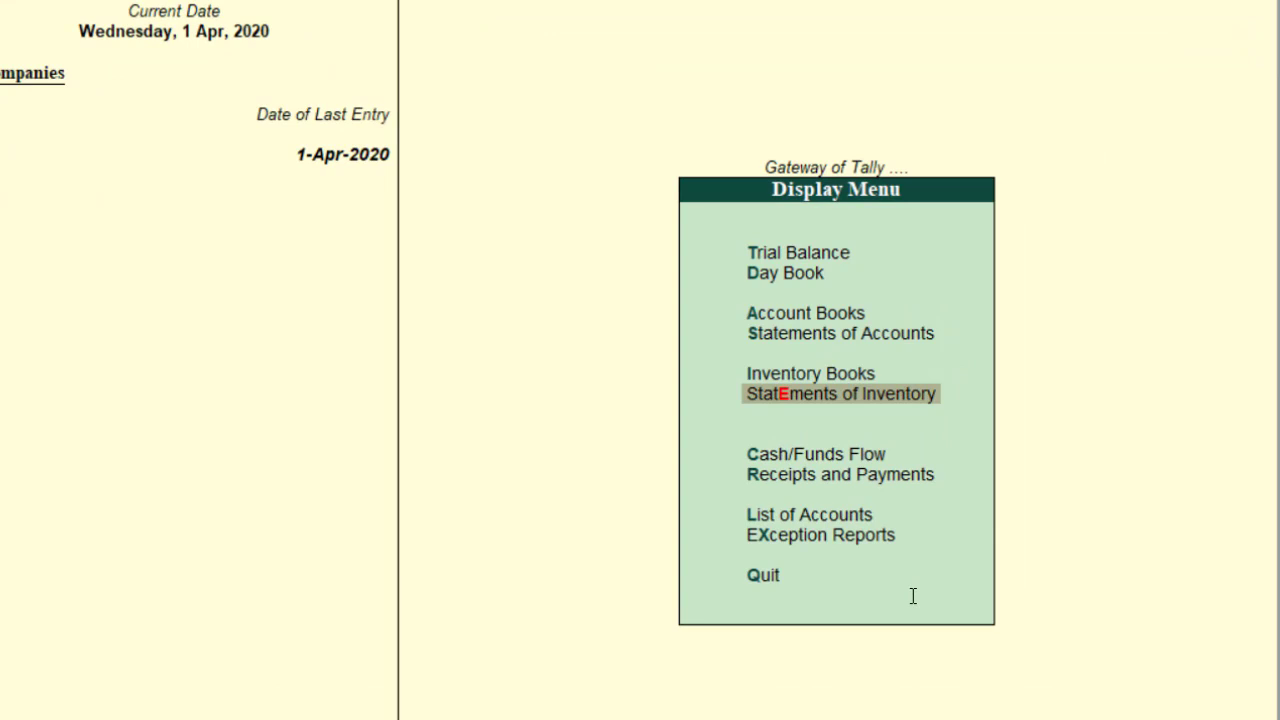
key("Return")
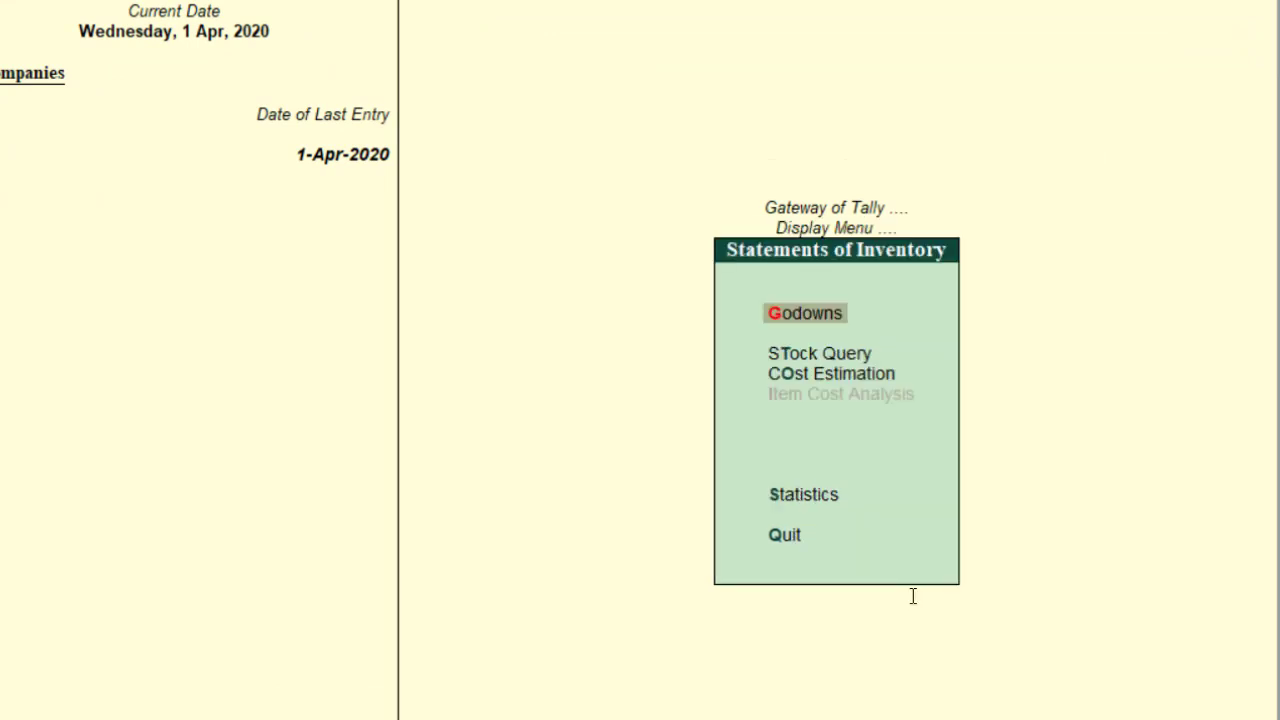
key("Return")
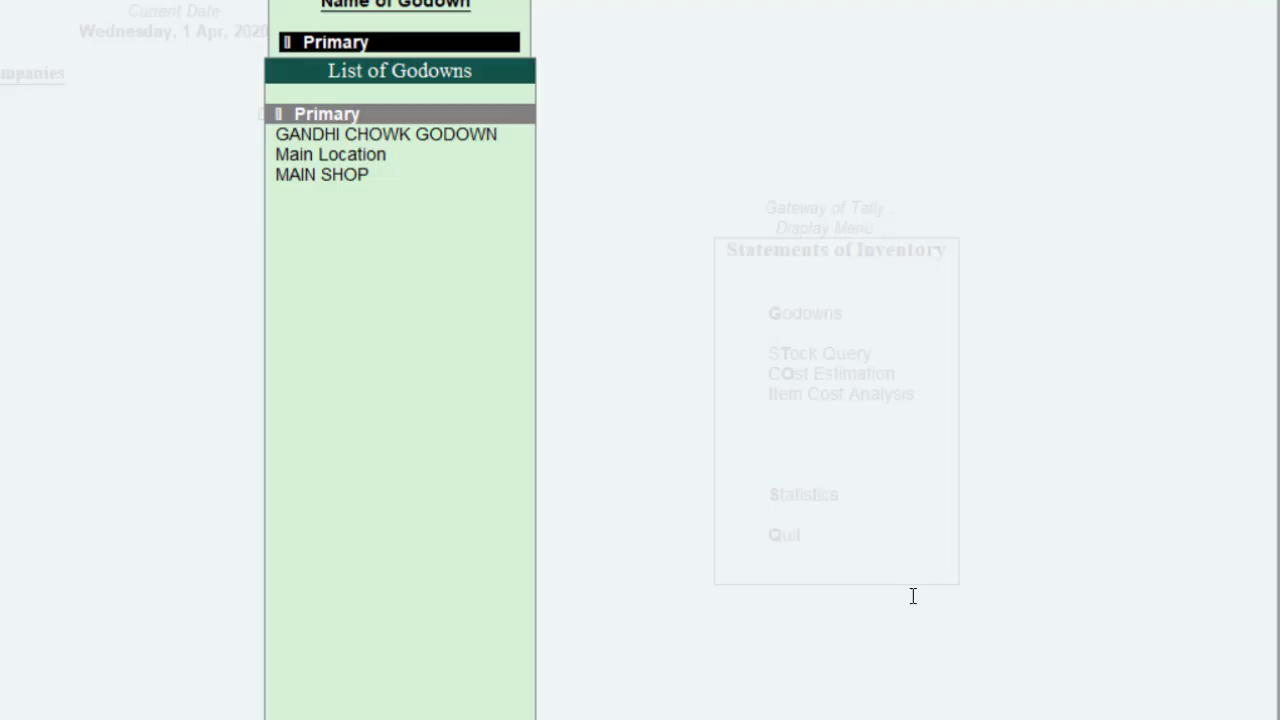
Step: Open the Godown Summary for MAIN SHOP, expand Items @ 28% and check each stock item's closing quantity and rate
key("Down")
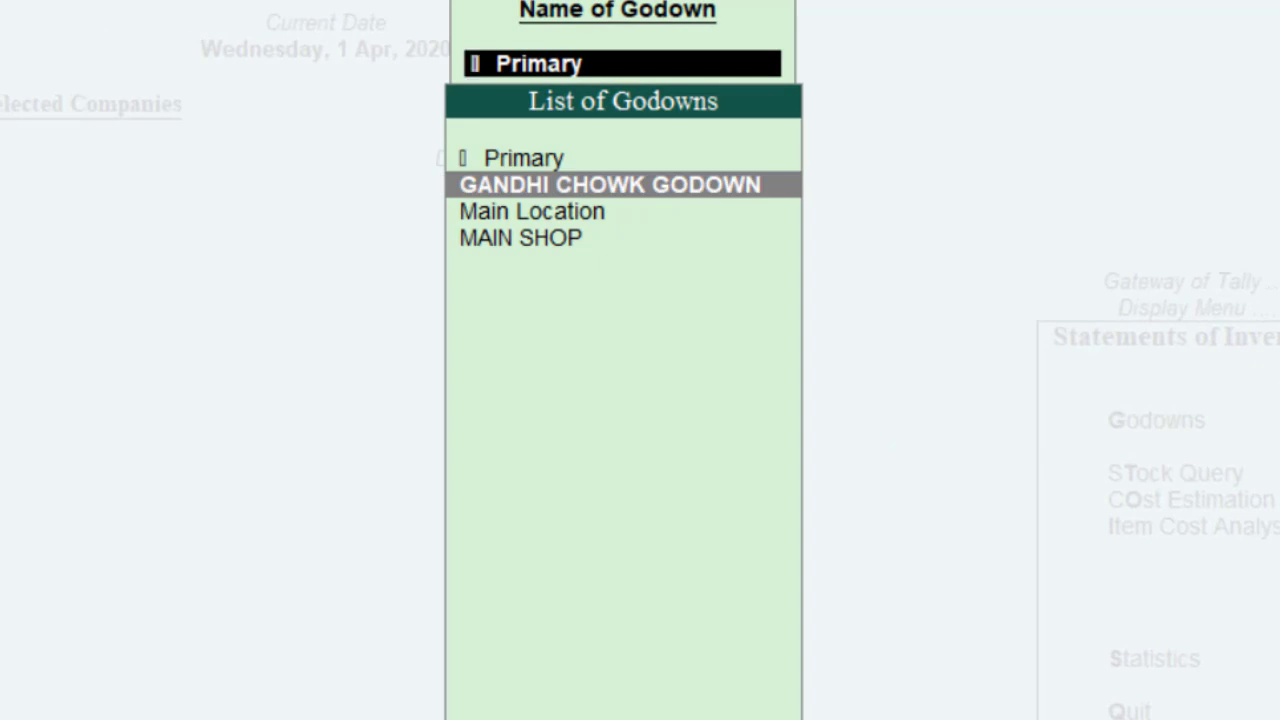
key("Down")
key("Down")
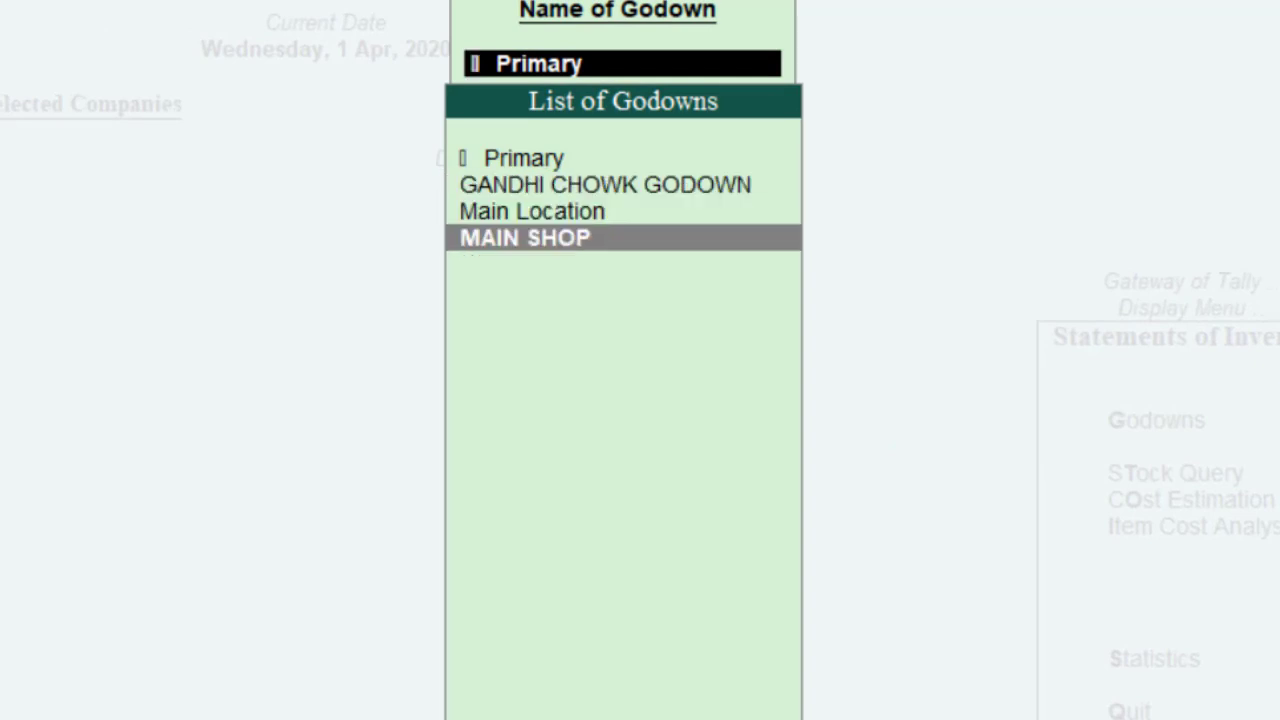
key("Return")
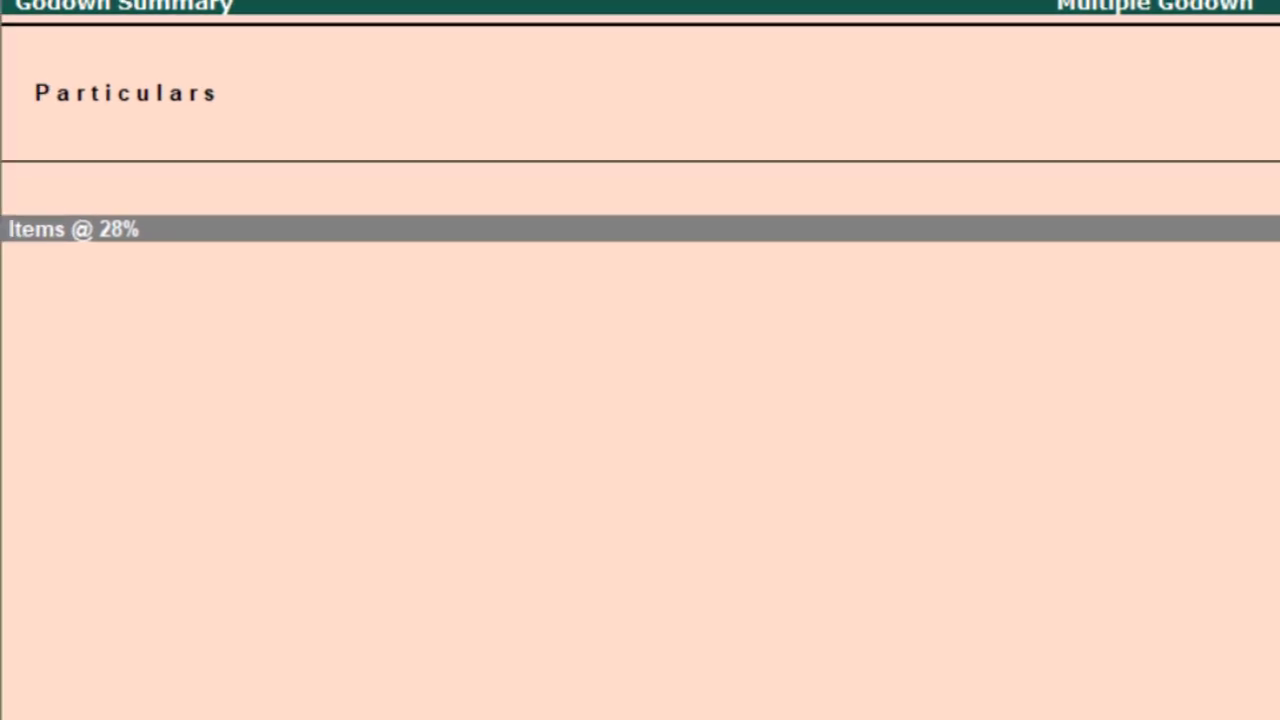
key("Return")
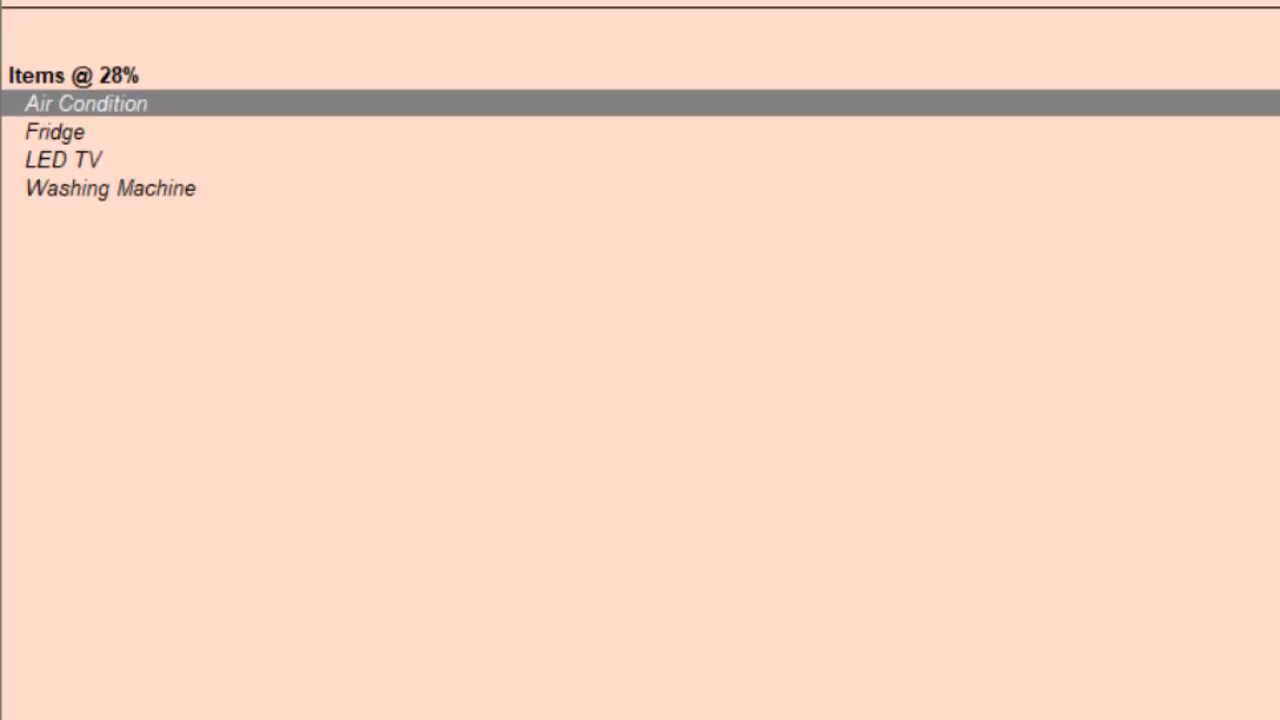
key("space")
key("space")
key("space")
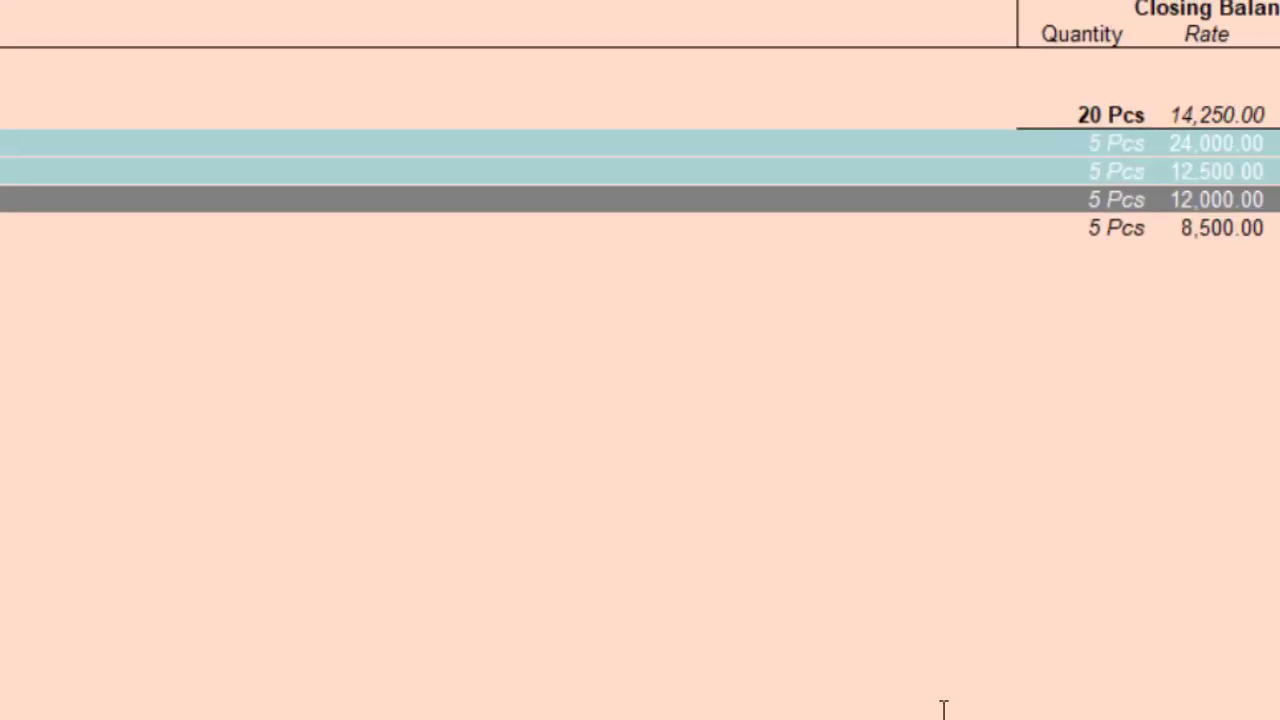
key("space")
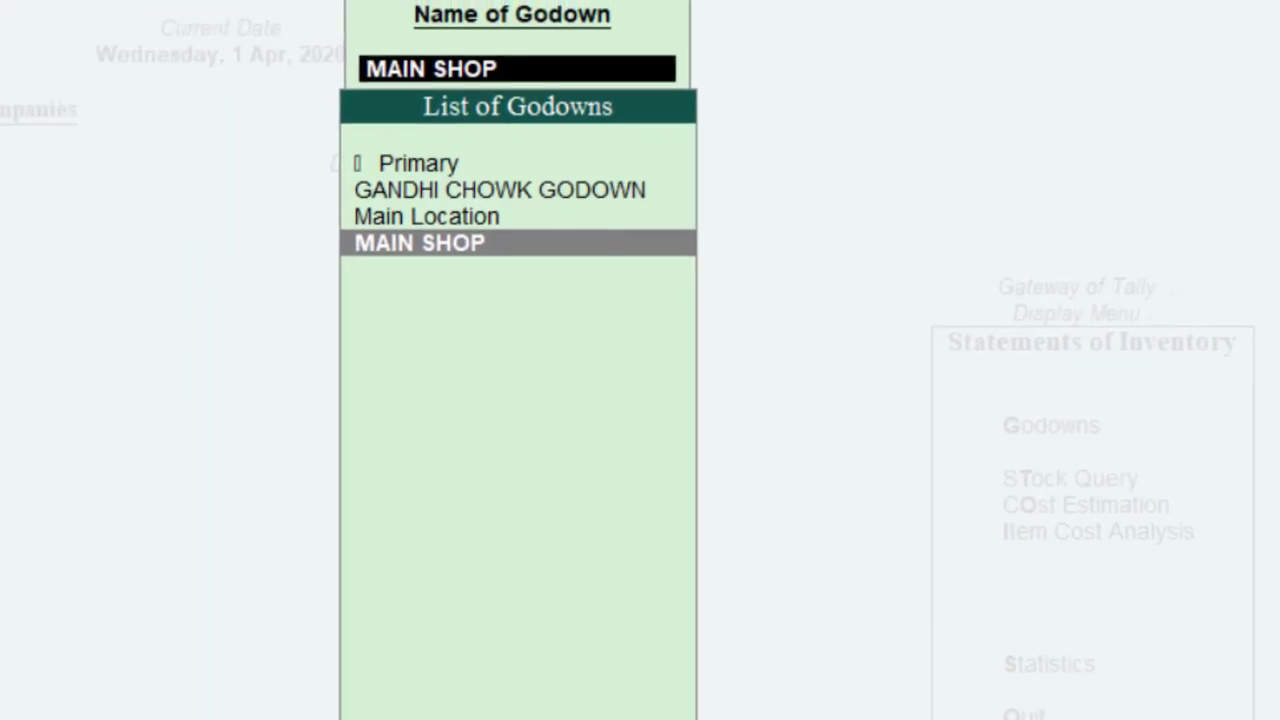
Step: View the closing balances in the Godown Summary for GANDHI CHOWK GODOWN and close it
key("Up")
key("Up")
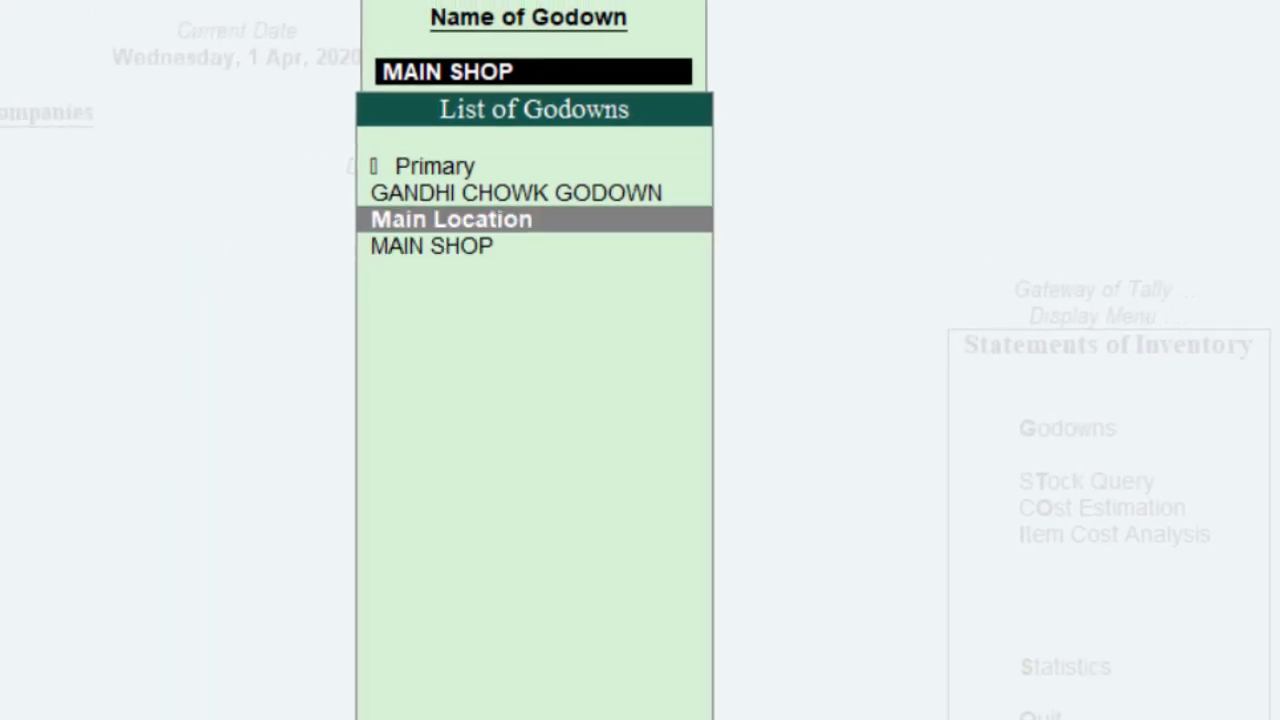
key("Return")
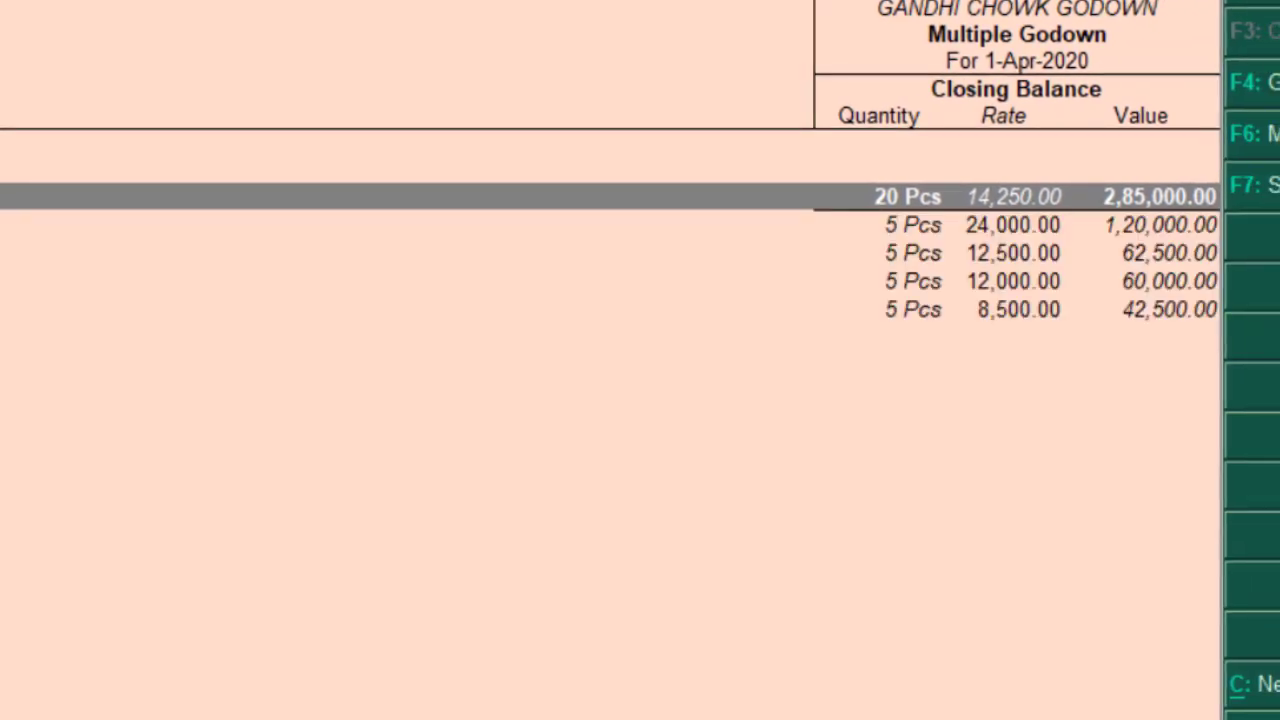
key("Escape")
Step: Open the Godown Summary for Primary and compare the closing quantities of GANDHI CHOWK GODOWN and MAIN SHOP
key("Up")
key("Return")
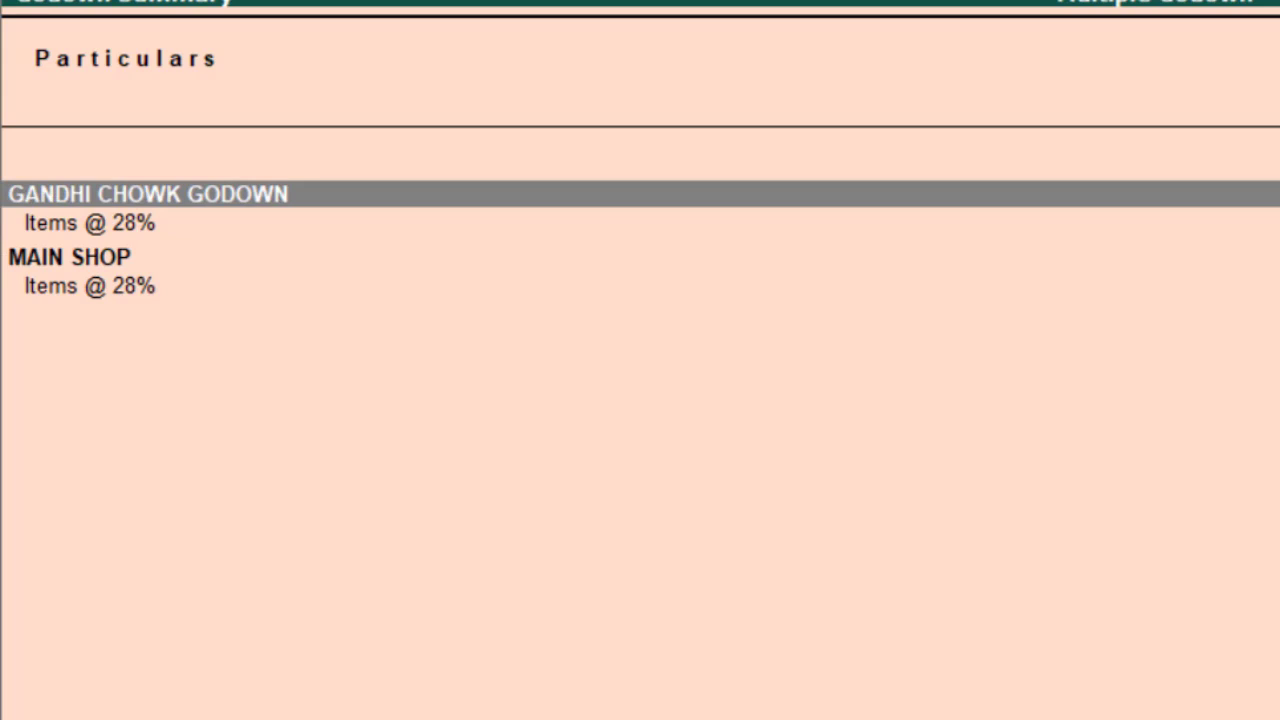
key("Down")
key("Down")
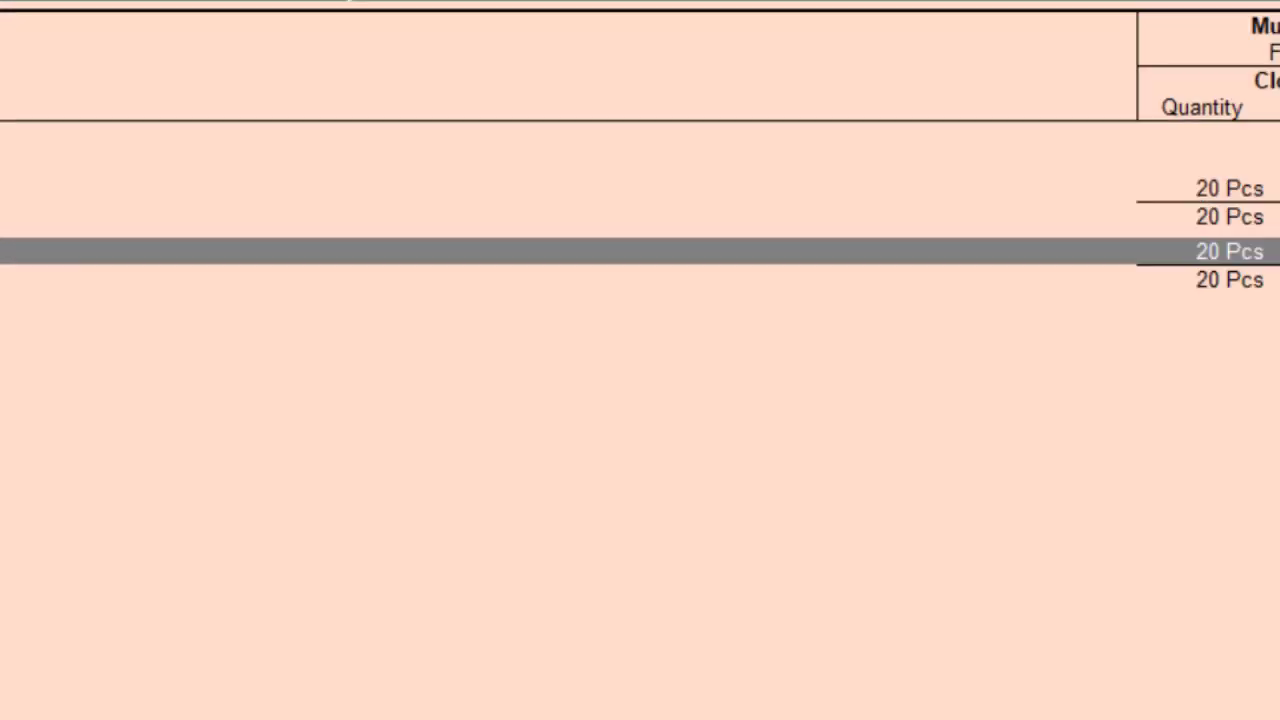
Step: Close the Godown Summary and inventory reports back to the Gateway of Tally and open Accounting Vouchers
key("Down")
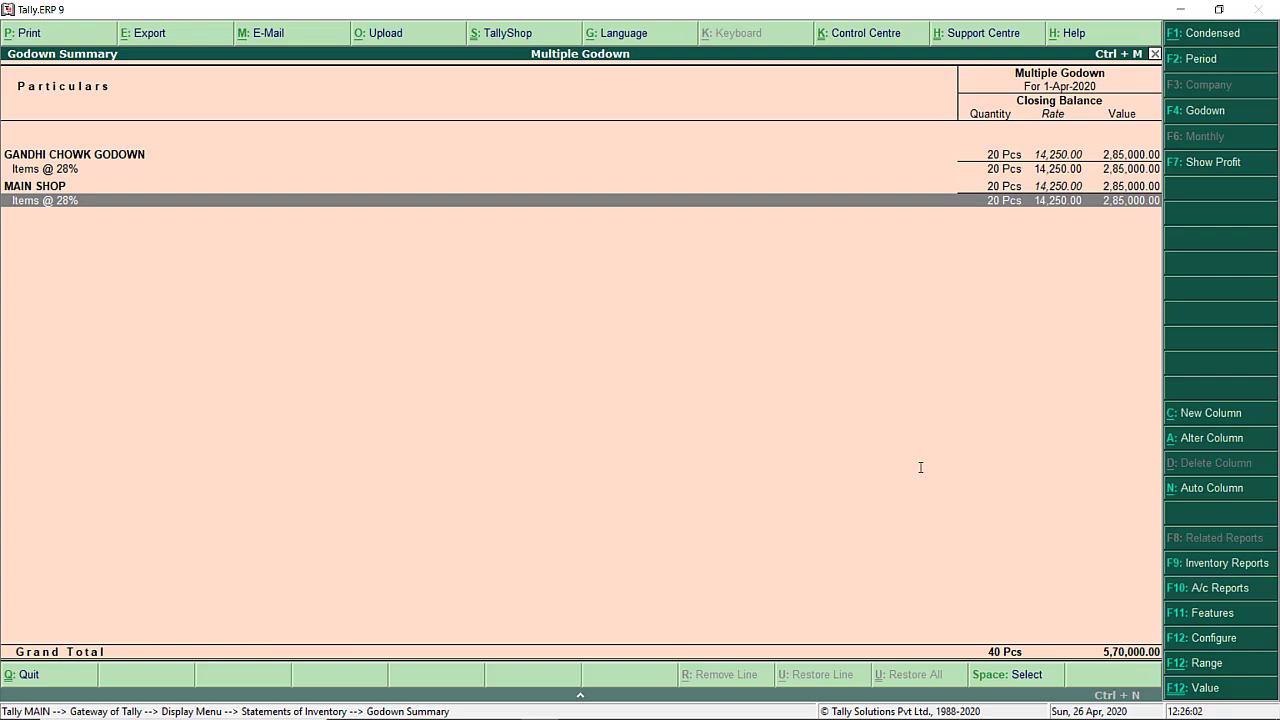
key("Escape")
key("Escape")
key("Escape")
key("Escape")
key("Down")
key("Down")
key("Return")
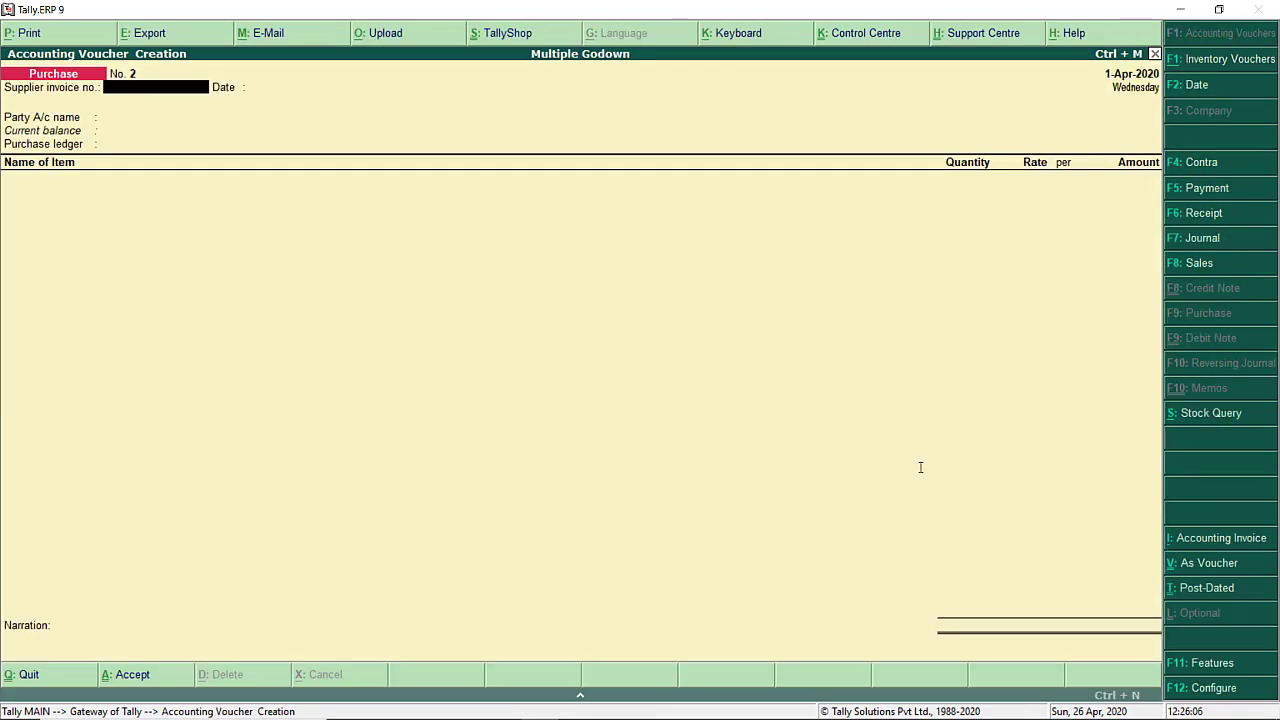
Step: Start a Sales voucher with reference number 001 and Cash as the party account, accepting the party details
key("F8")
type("001")
key("Return")
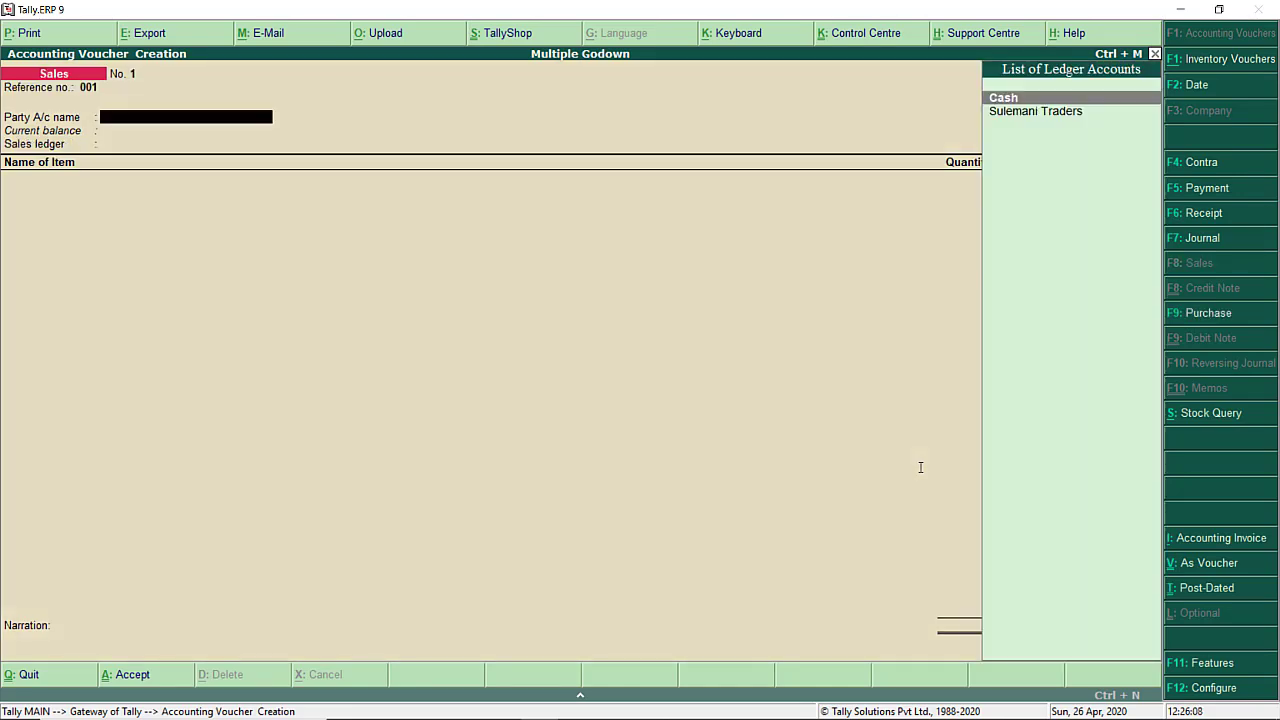
type("cas")
key("Return")
key("ctrl+a")
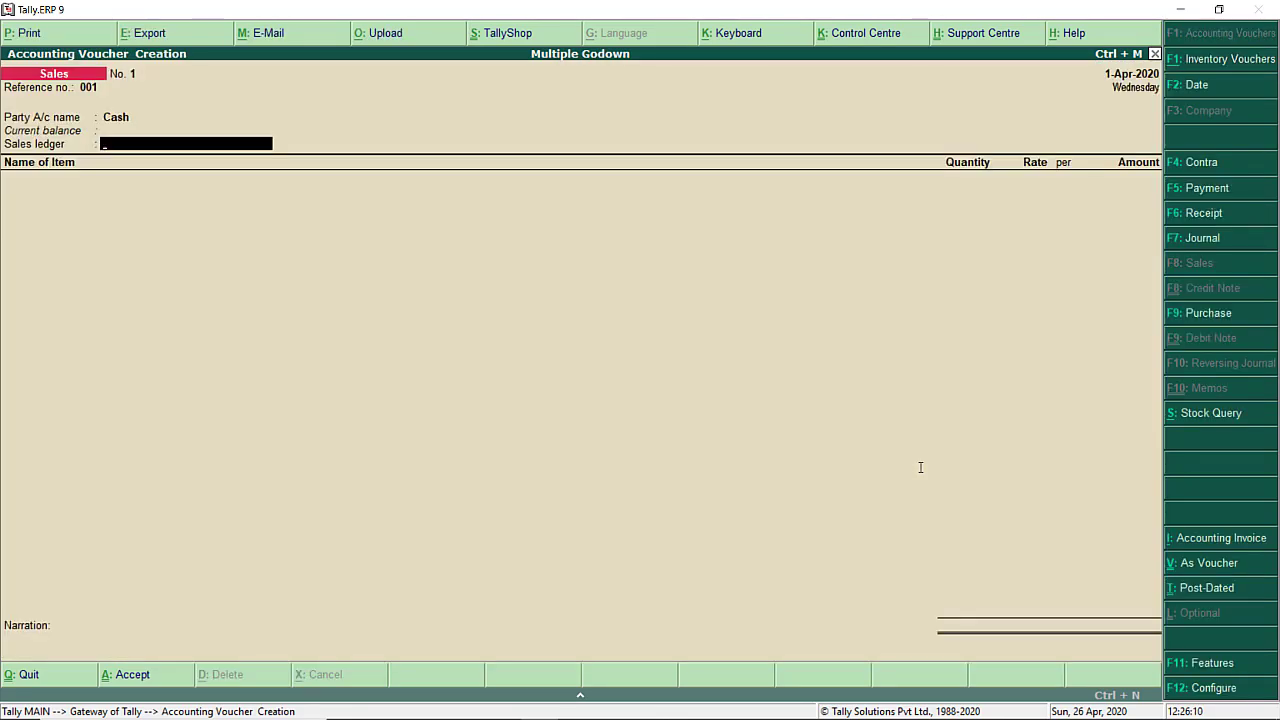
Step: Create a ledger named SALES under Sales Accounts and use it as the voucher's sales ledger
key("alt+c")
type("SALES")
key("Return")
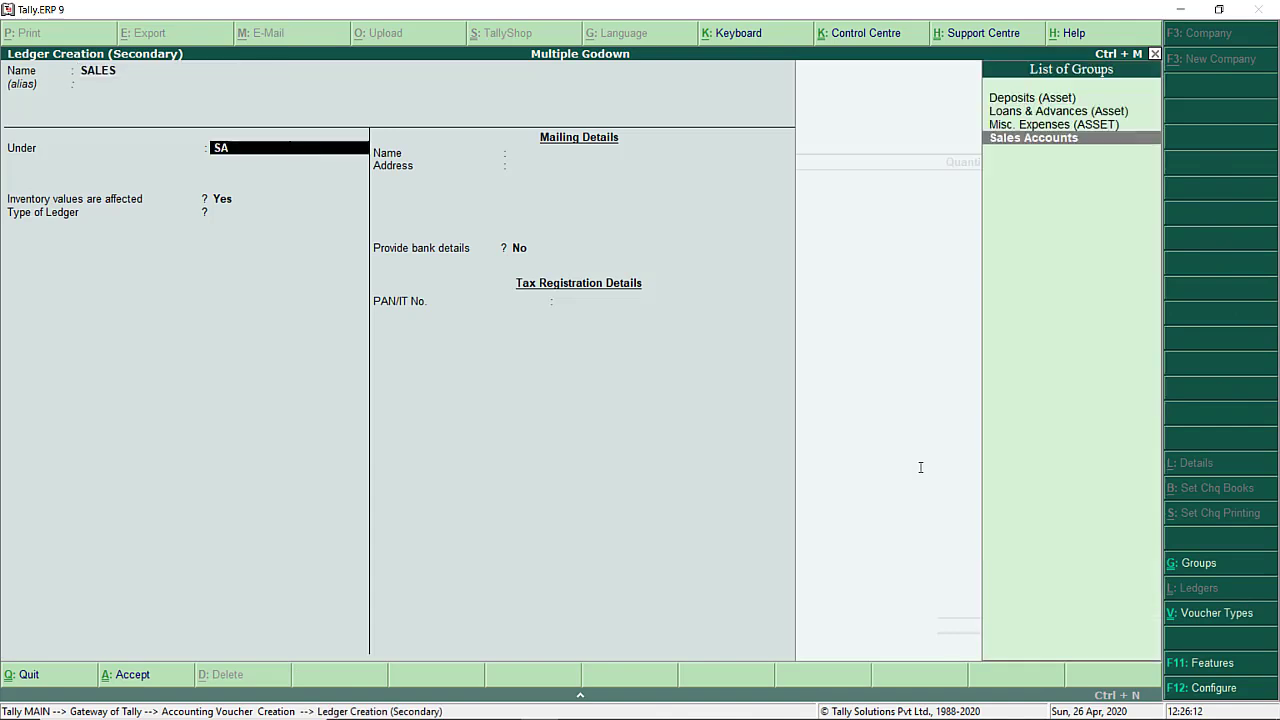
type("sales")
key("Return")
key("ctrl+a")
Step: Add Washing Machine to the sales voucher and allocate 1 Pcs of it from MAIN SHOP
type("WASHI")
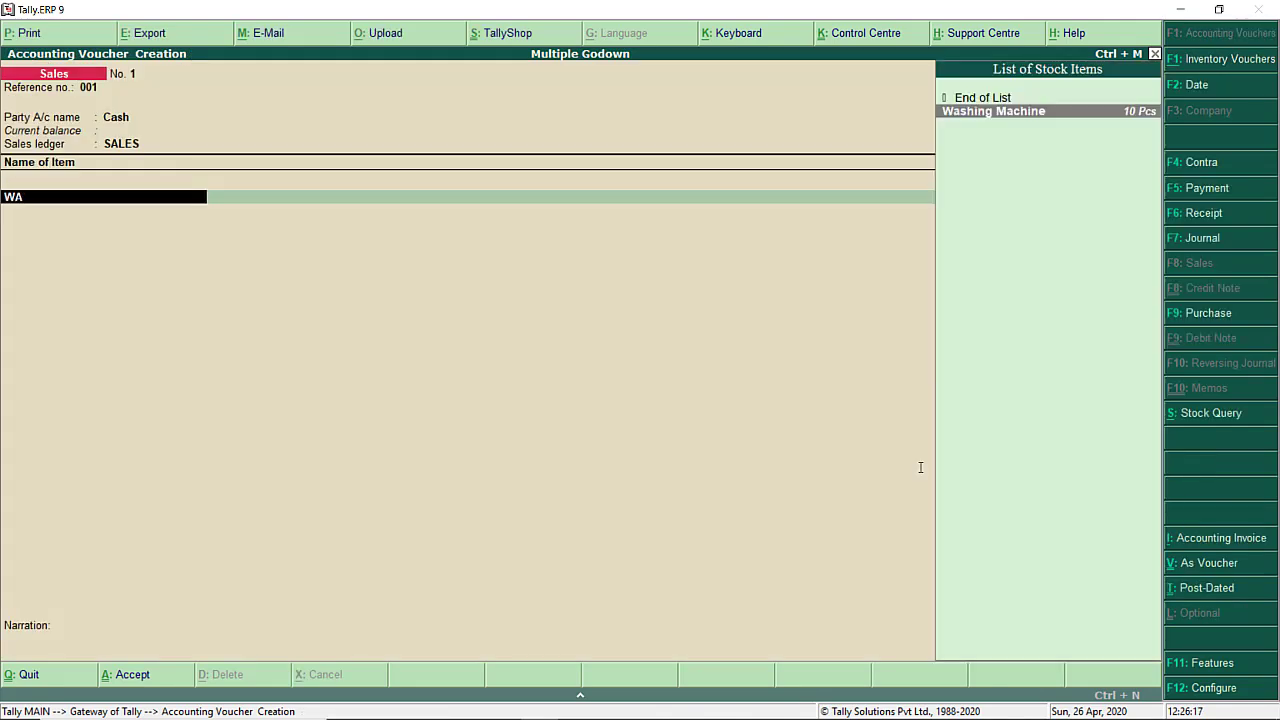
type("N")
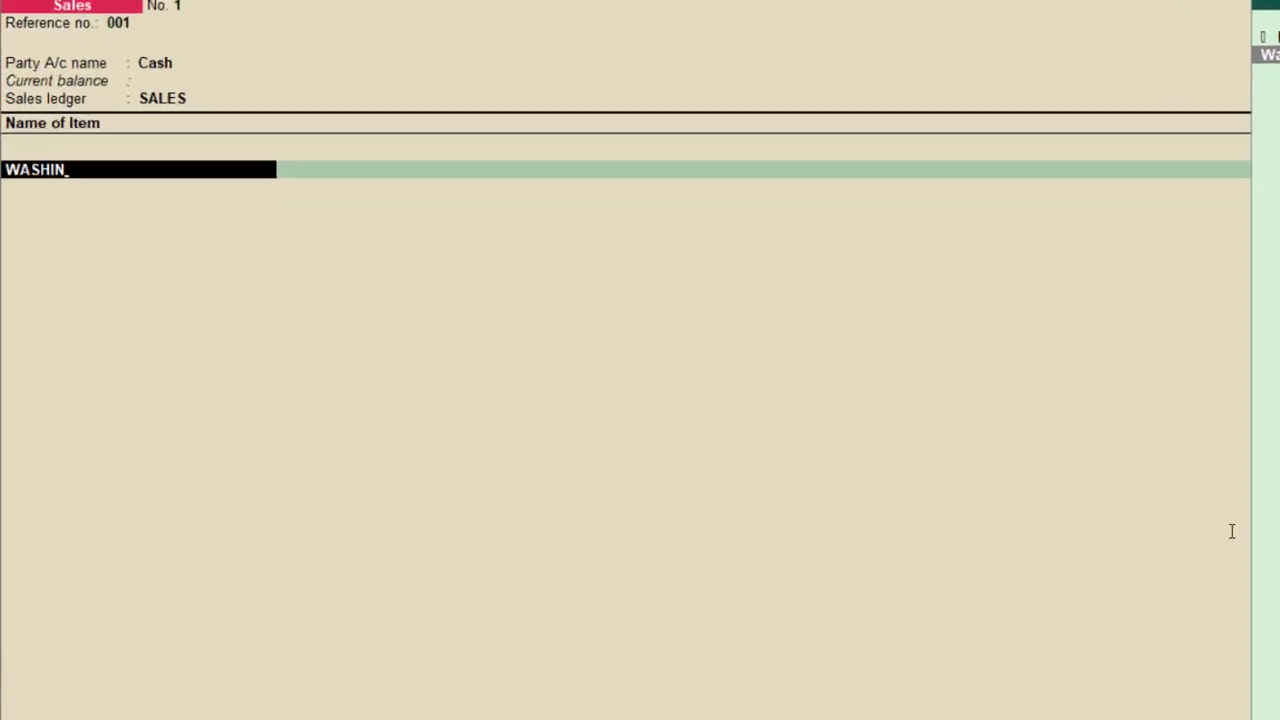
key("Return")
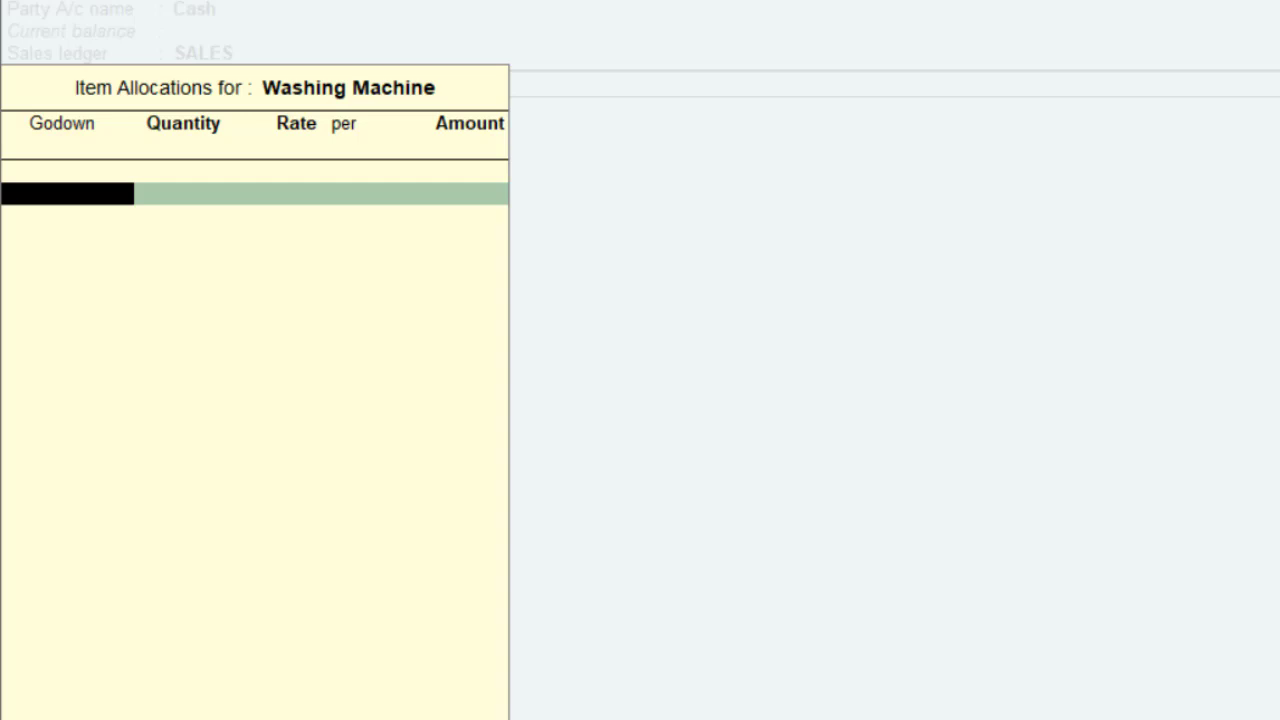
type("MA")
key("Return")
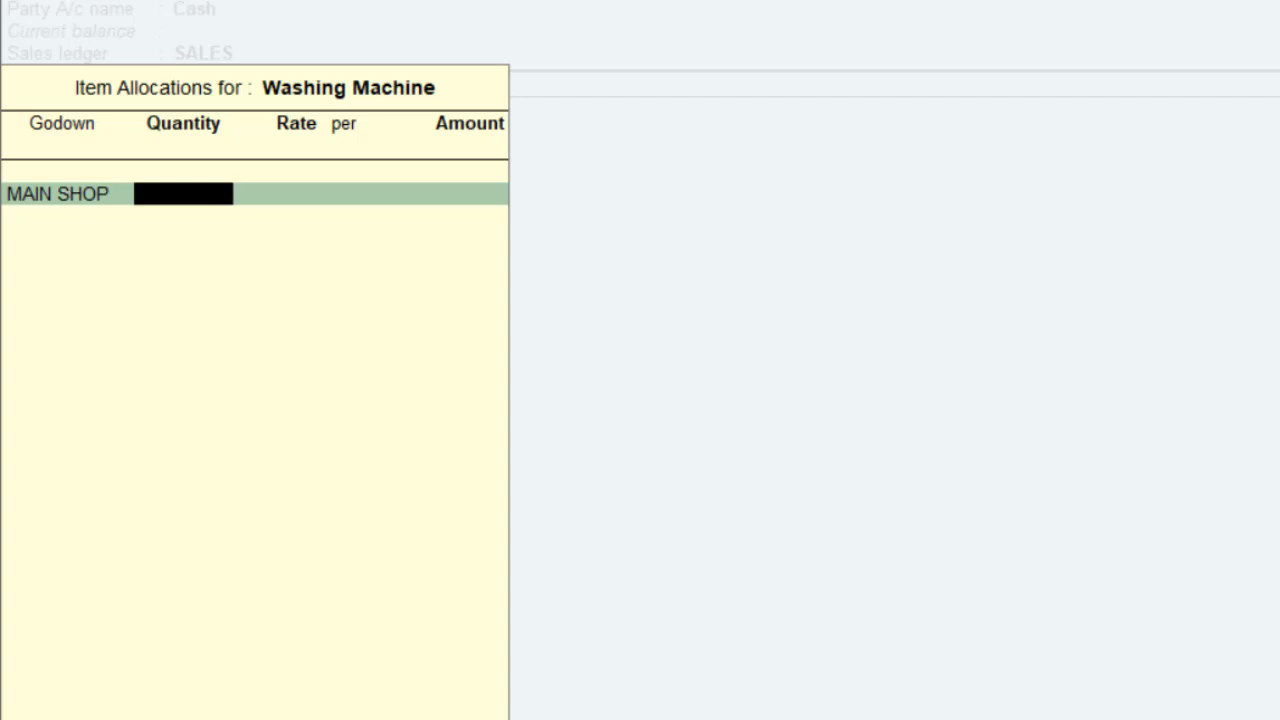
type("1")
key("Return")
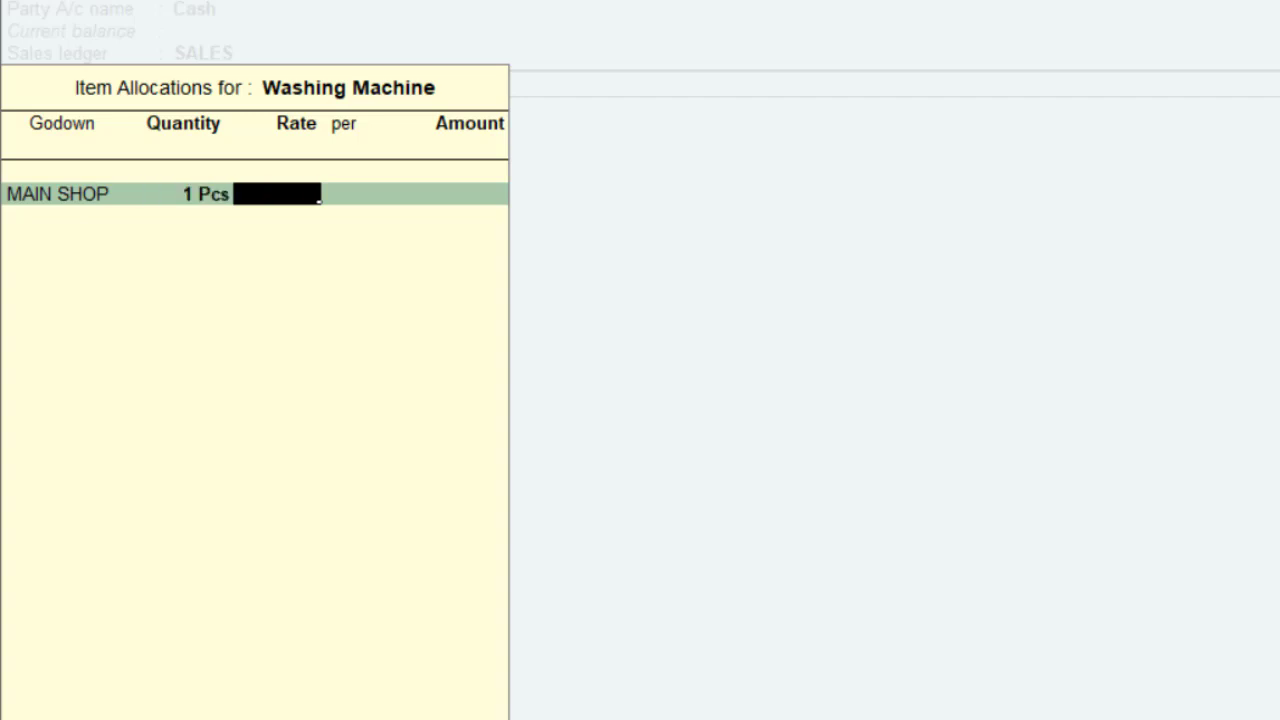
key("BackSpace")
key("BackSpace")
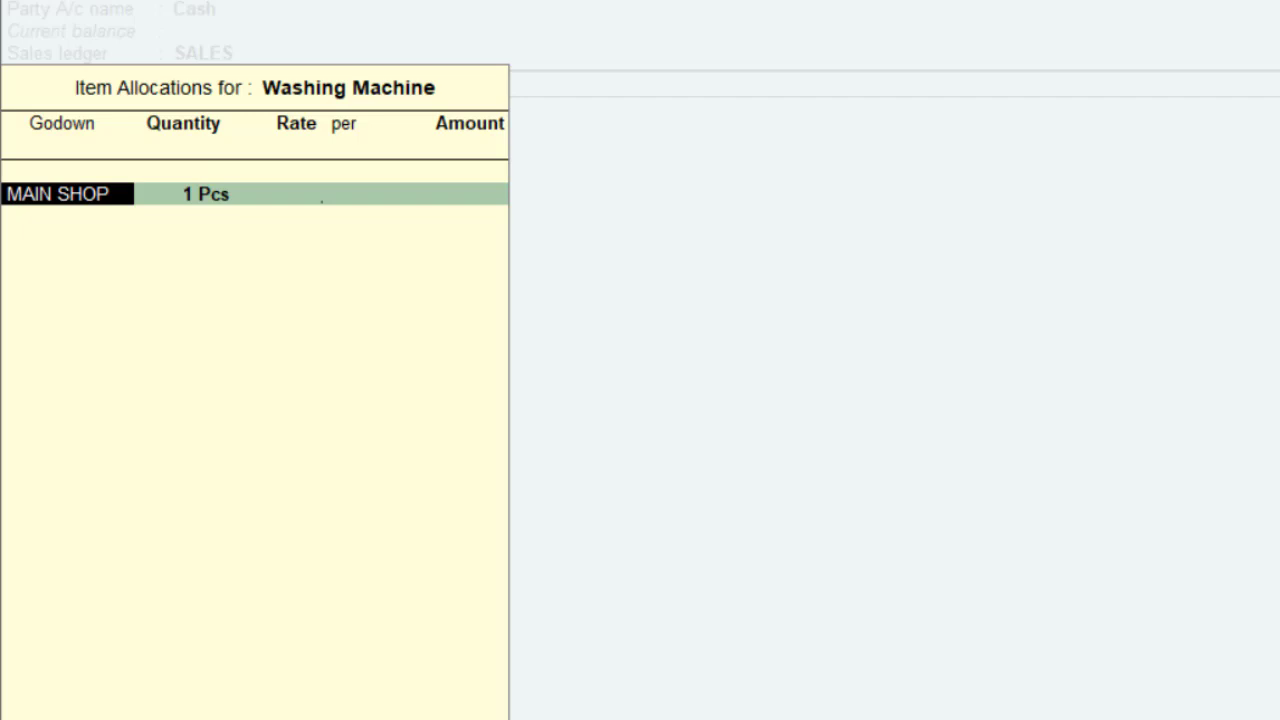
key("Return")
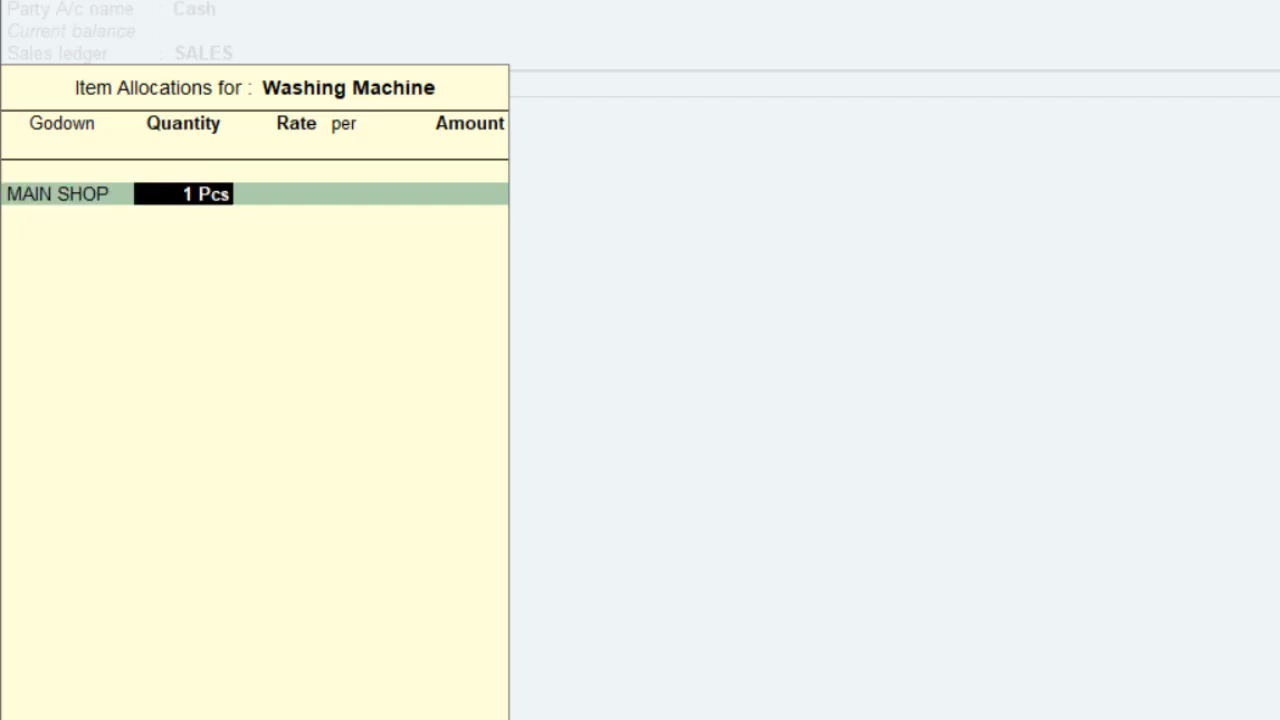
key("Return")
Step: Set the Washing Machine's selling rate to 10,000 per Pcs, finish the item allocation and save the sales voucher
type("10000")
key("Return")
key("Return")
key("Return")
key("Return")
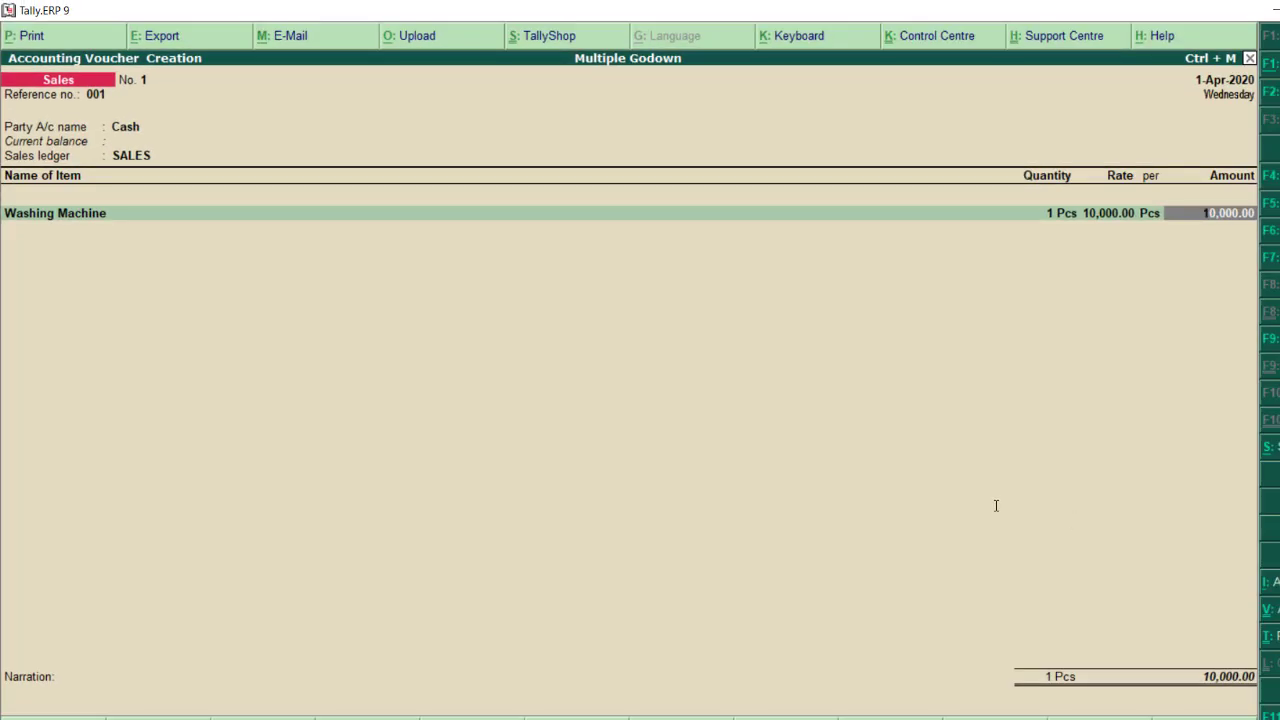
key("ctrl+a")
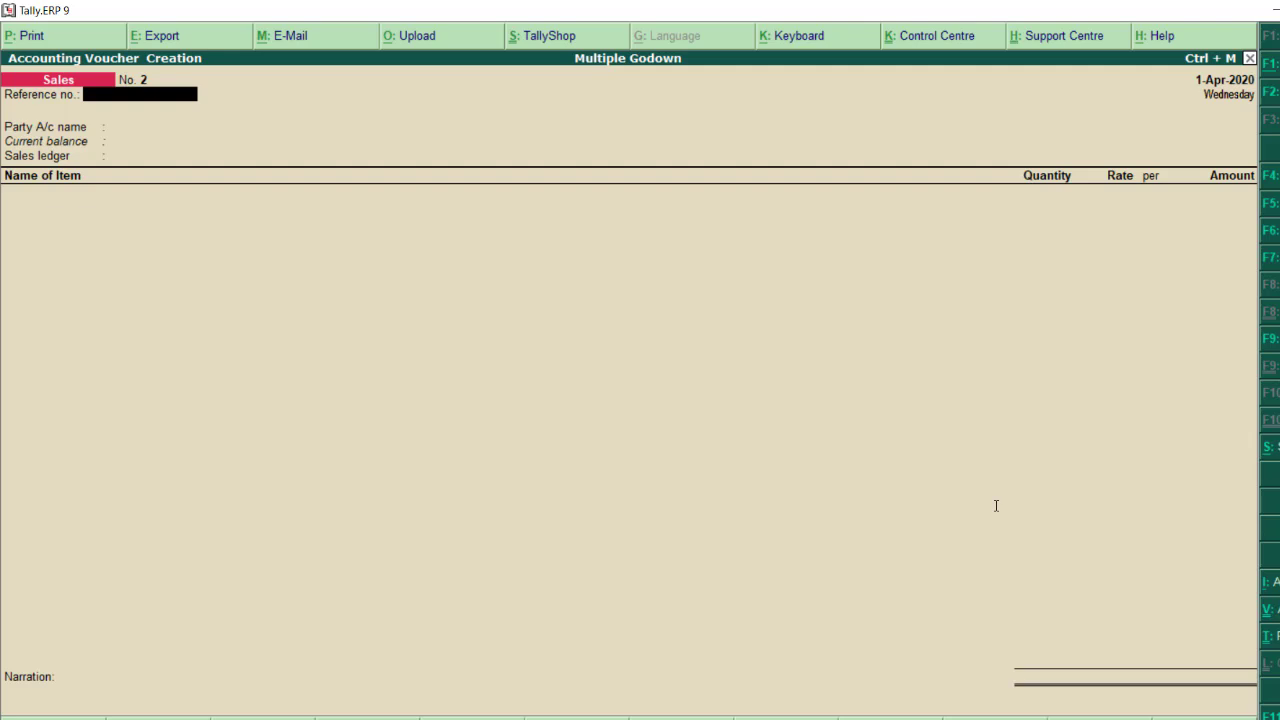
Step: Leave sales entry, open a Stock Journal under Inventory Vouchers and set its voucher date to 2-Apr-2020
key("Escape")
key("Down")
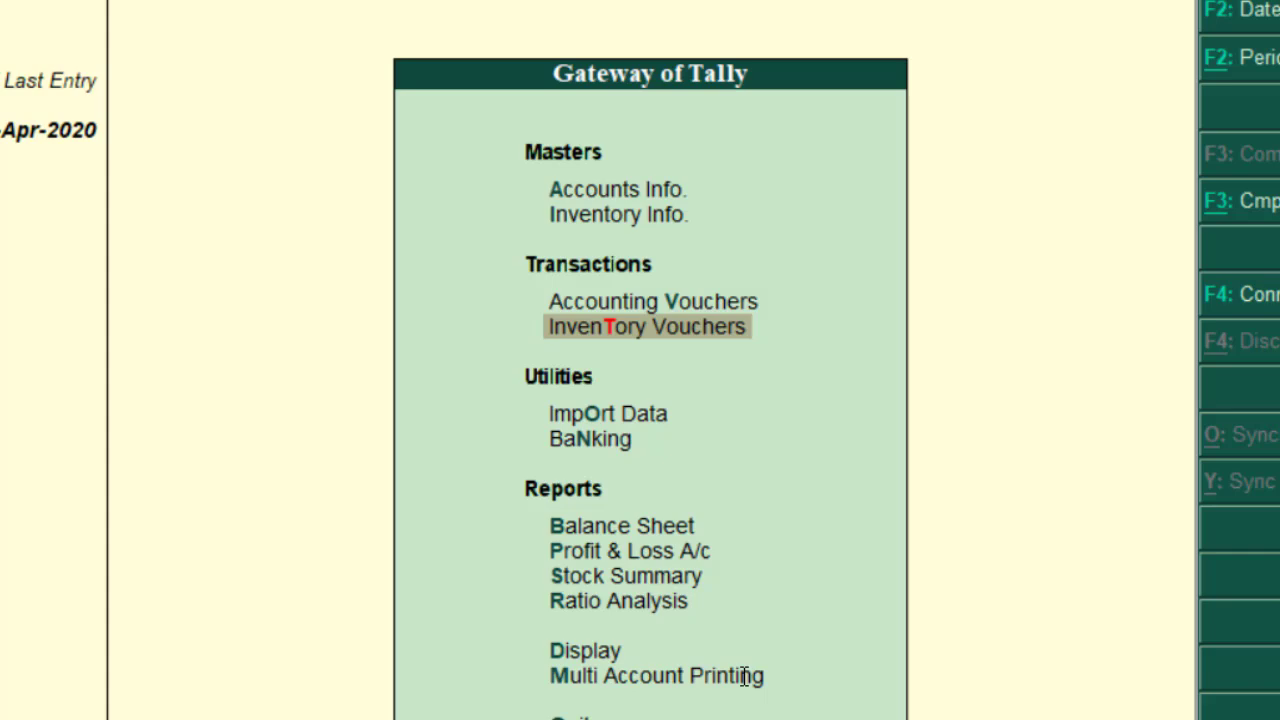
key("Return")
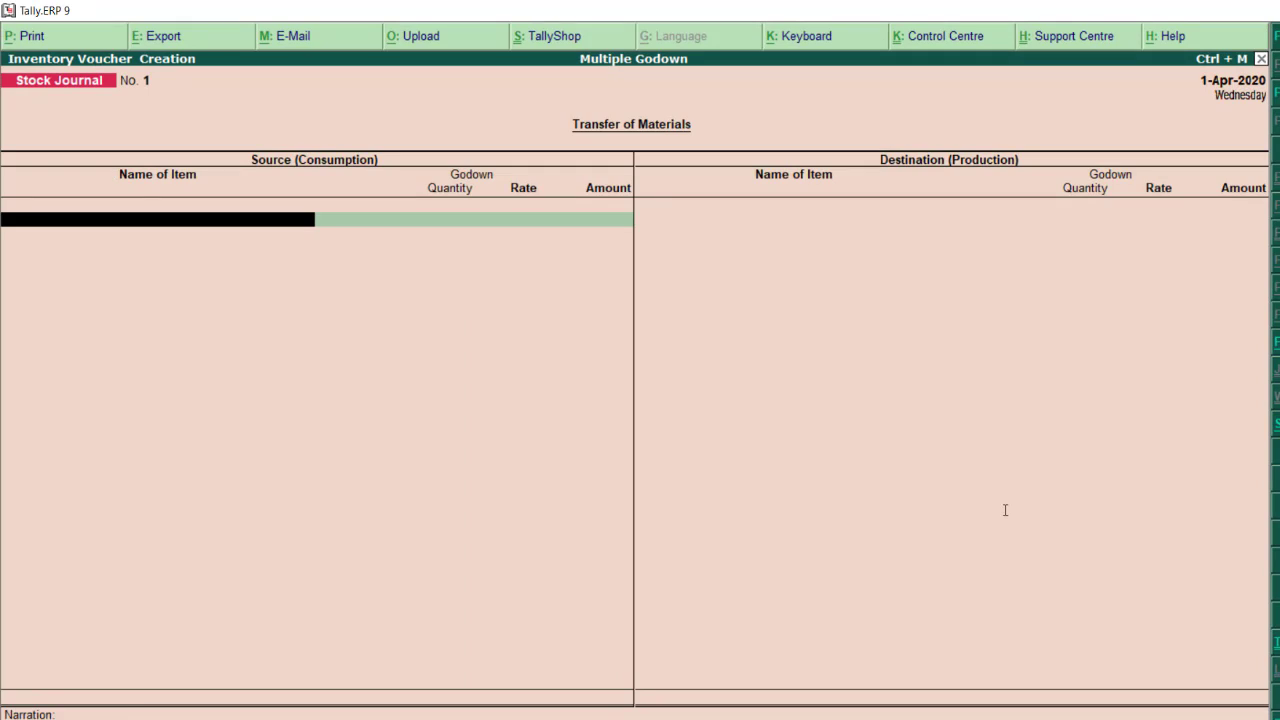
key("F2")
type("5.4")
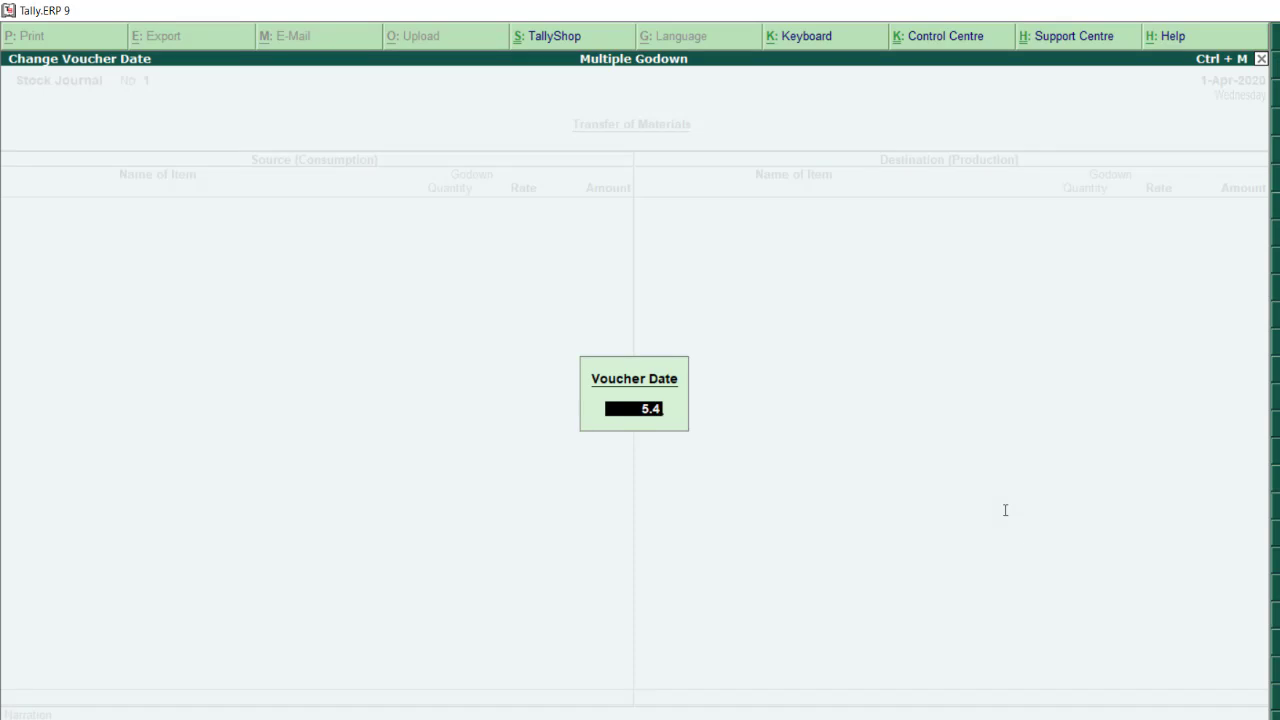
key("BackSpace")
key("BackSpace")
key("BackSpace")
type("2.4")
key("Return")
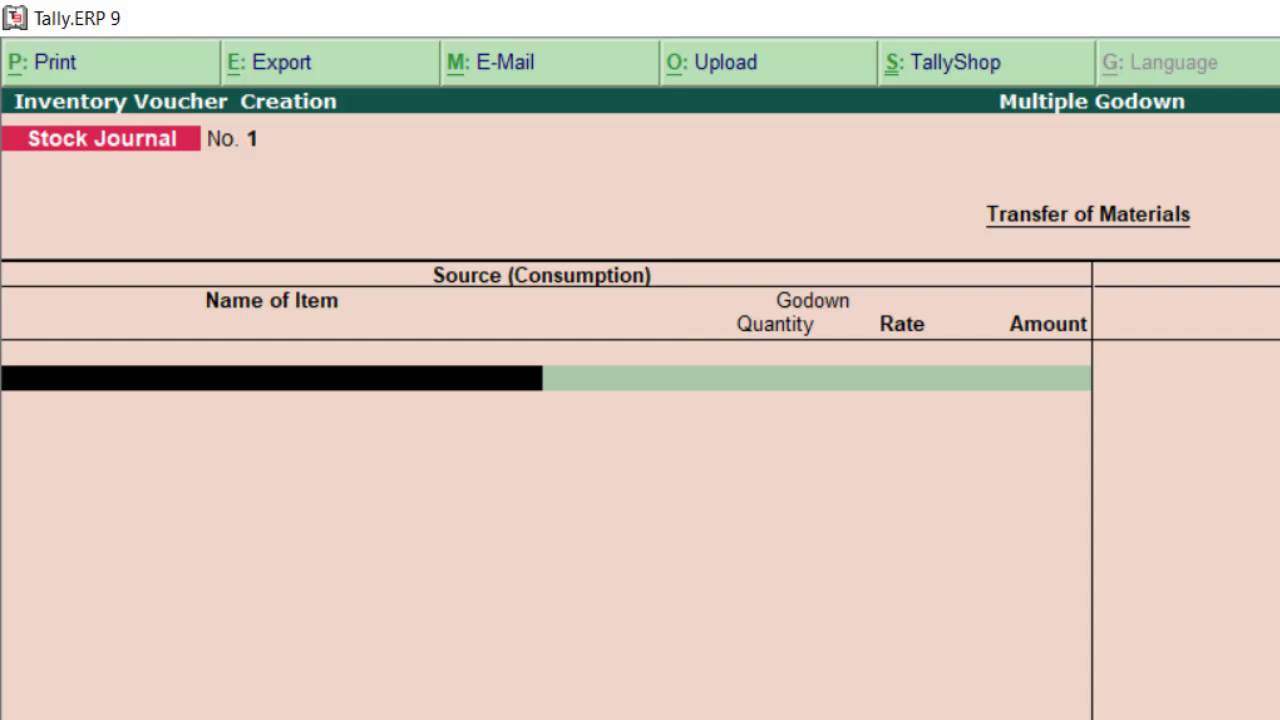
Step: Enter Washing Machine as a source item from GANDHI CHOWK GODOWN with quantity 3 Pcs, accepting the proposed rate and amount
type("WASHIN")
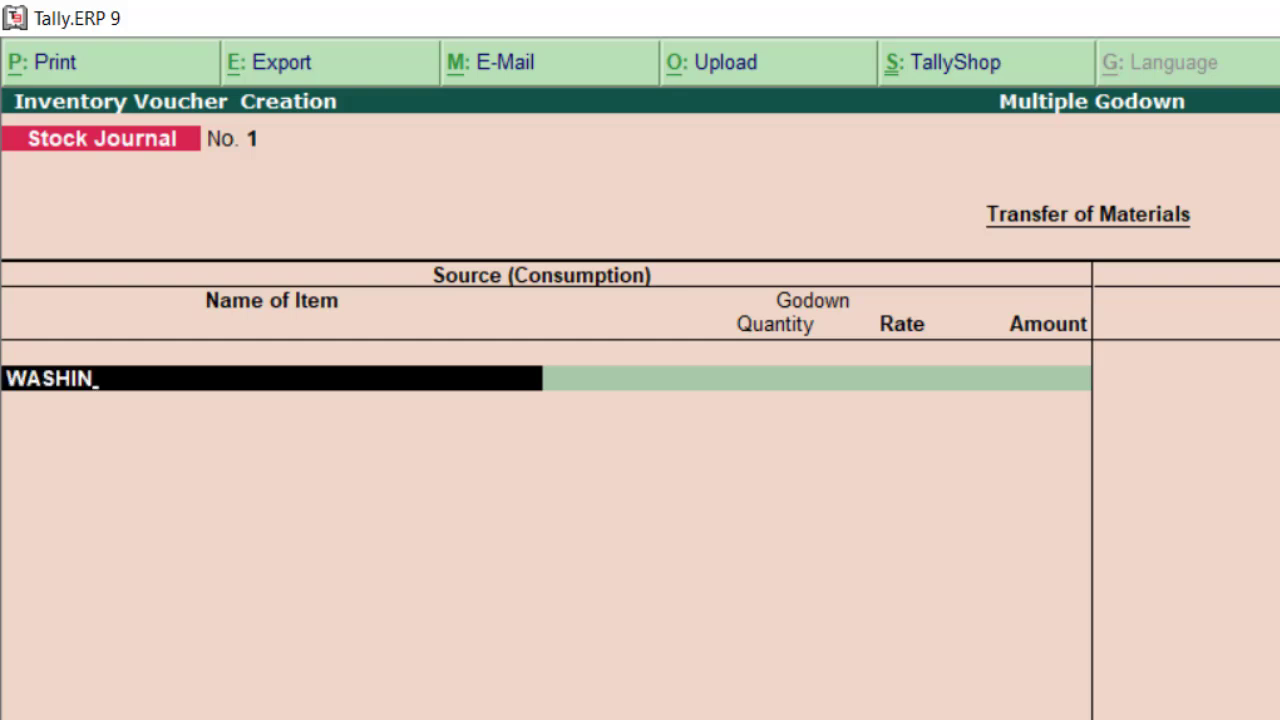
key("Return")
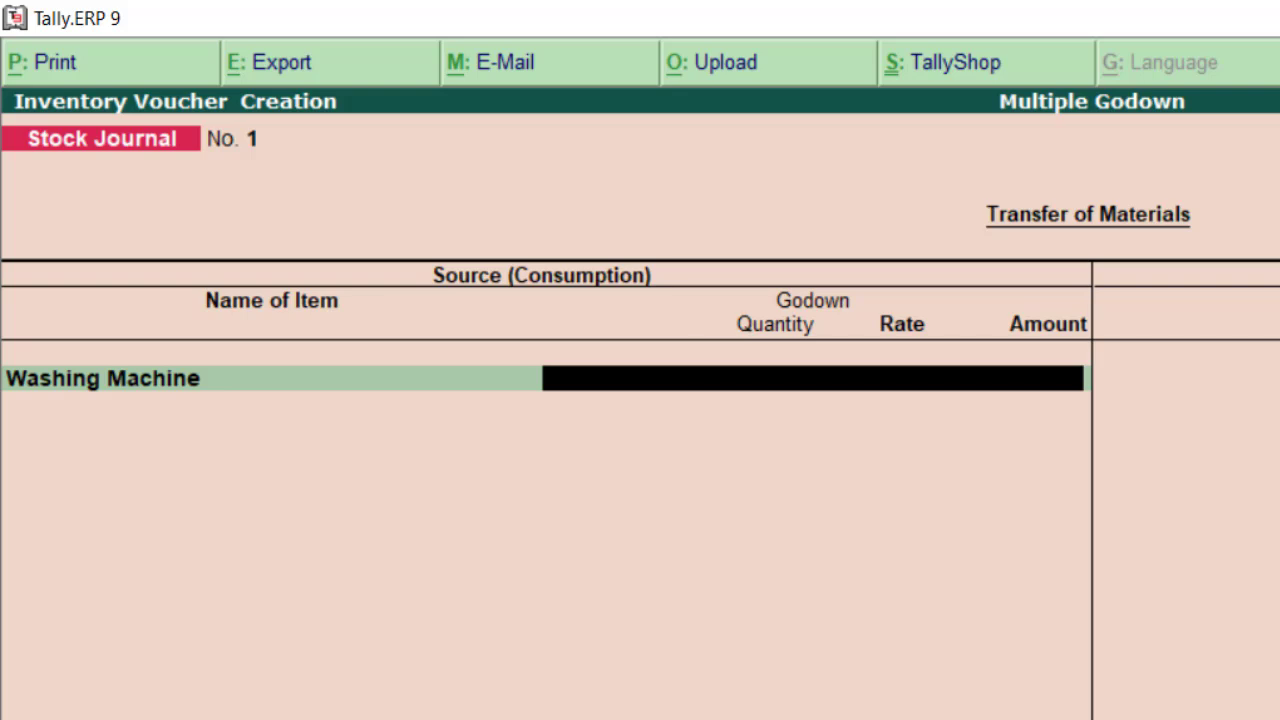
type("GAND")
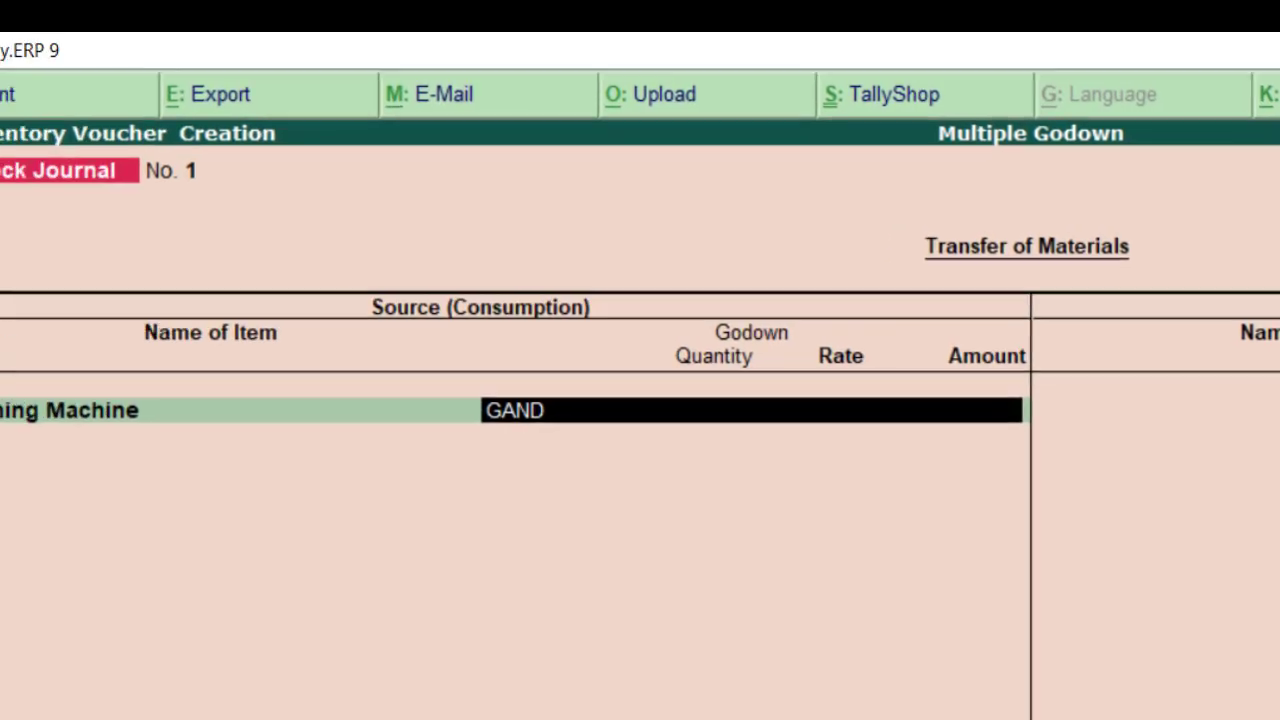
key("Return")
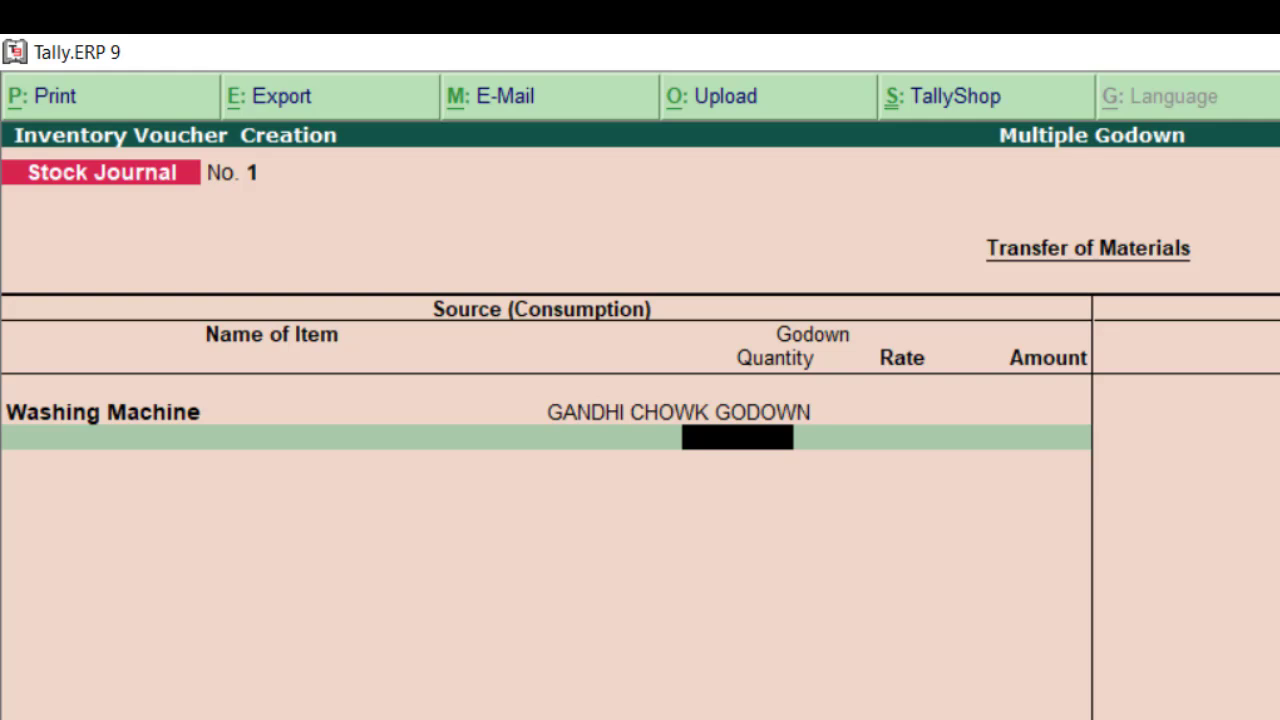
type("3")
key("Return")
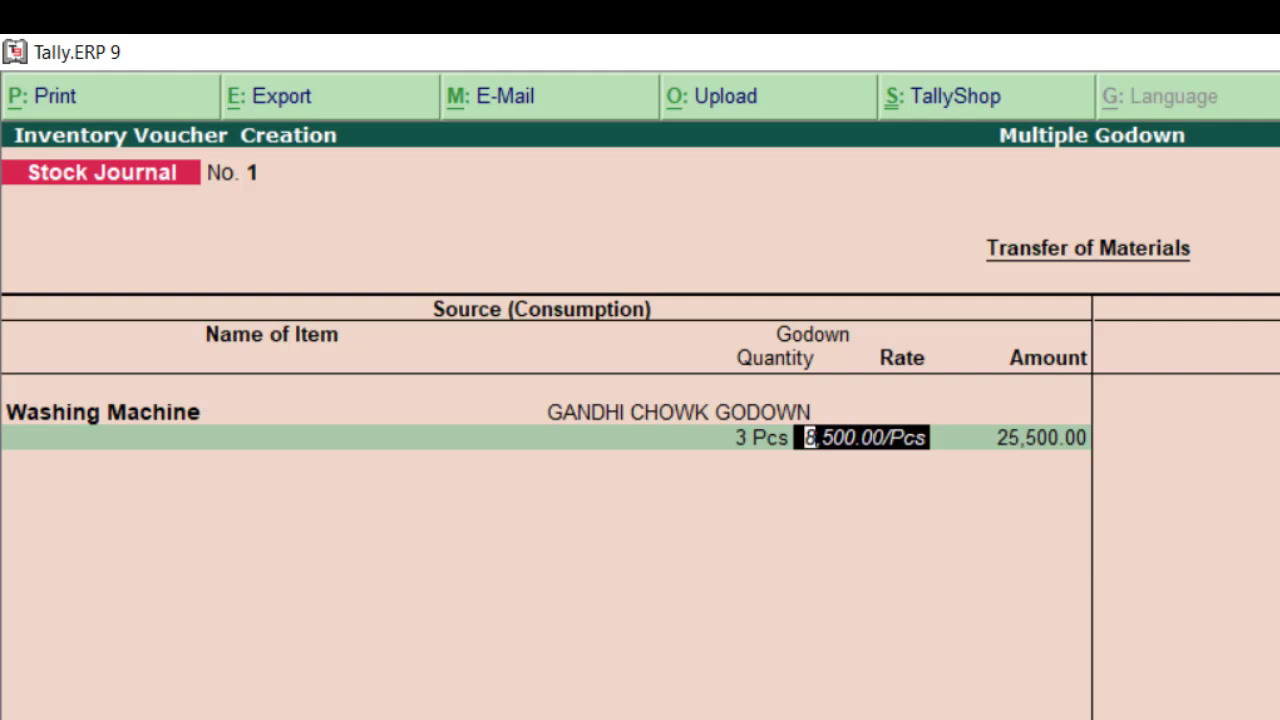
key("Return")
key("Return")
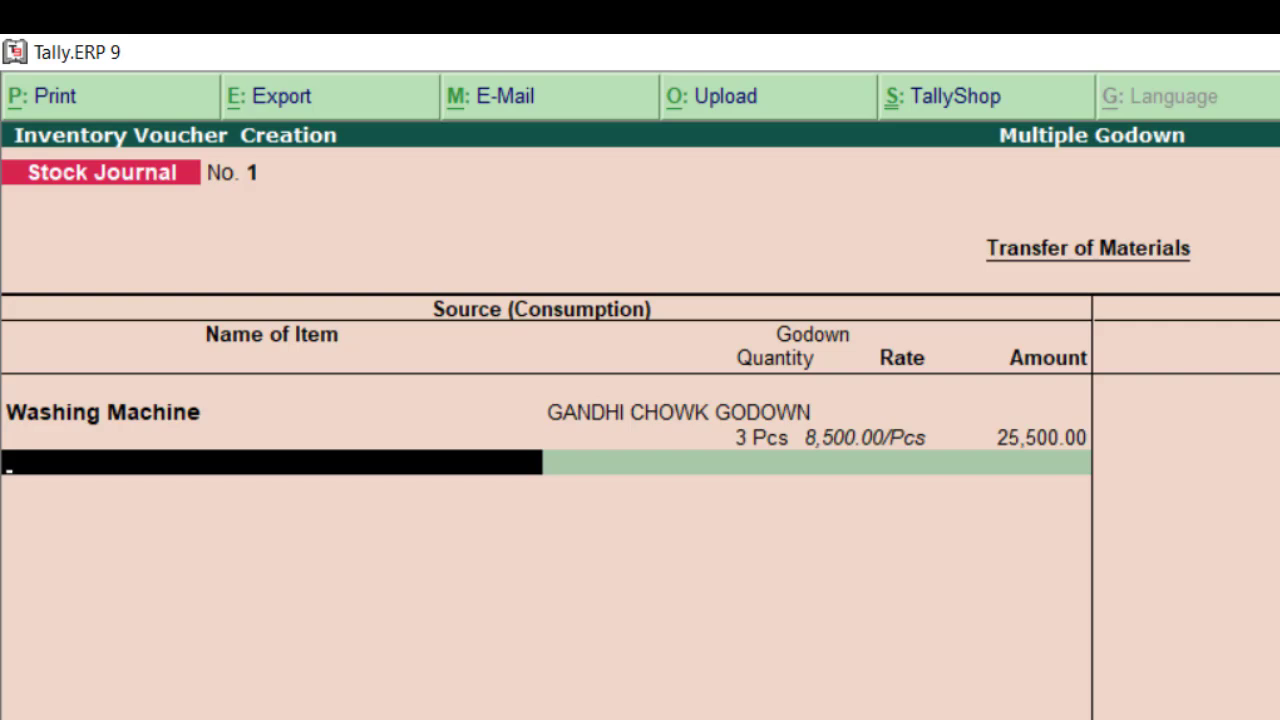
Step: Add Fridge as a source item from GANDHI CHOWK GODOWN with quantity 3 Pcs at the proposed rate and end the source list
type("FRID")
key("Return")
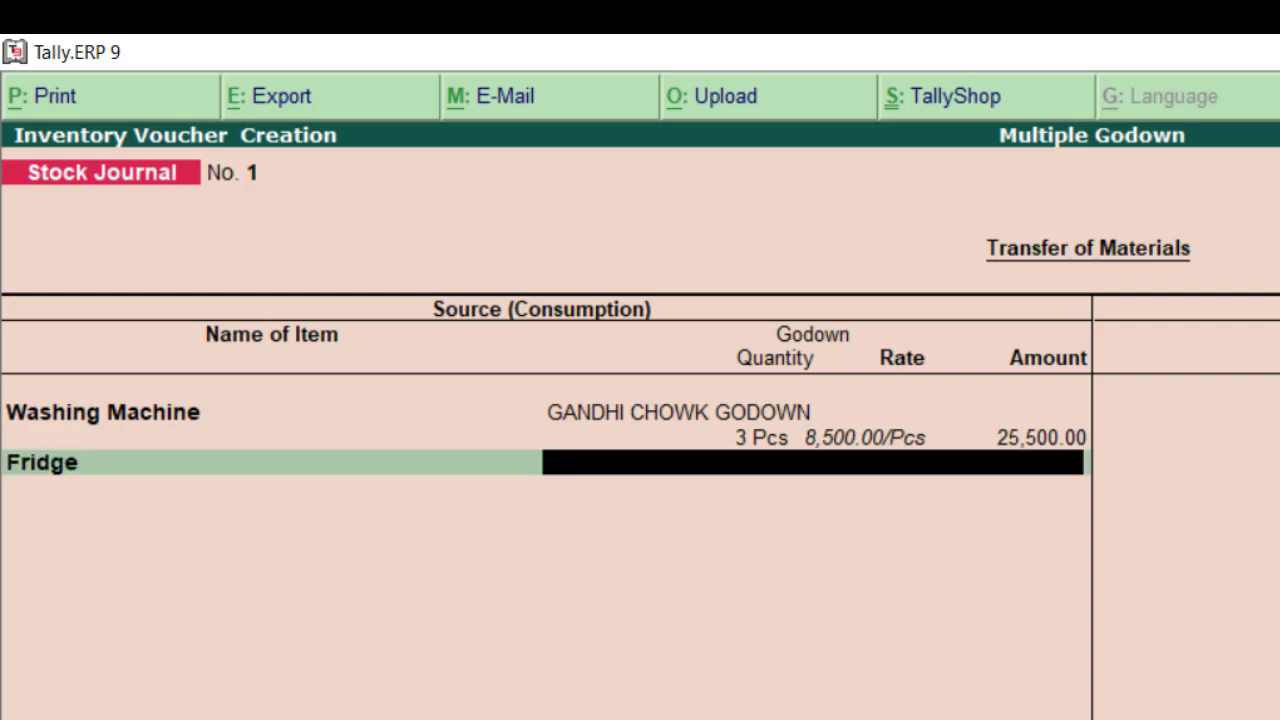
type("GAND")
key("Return")
type("3")
key("Return")
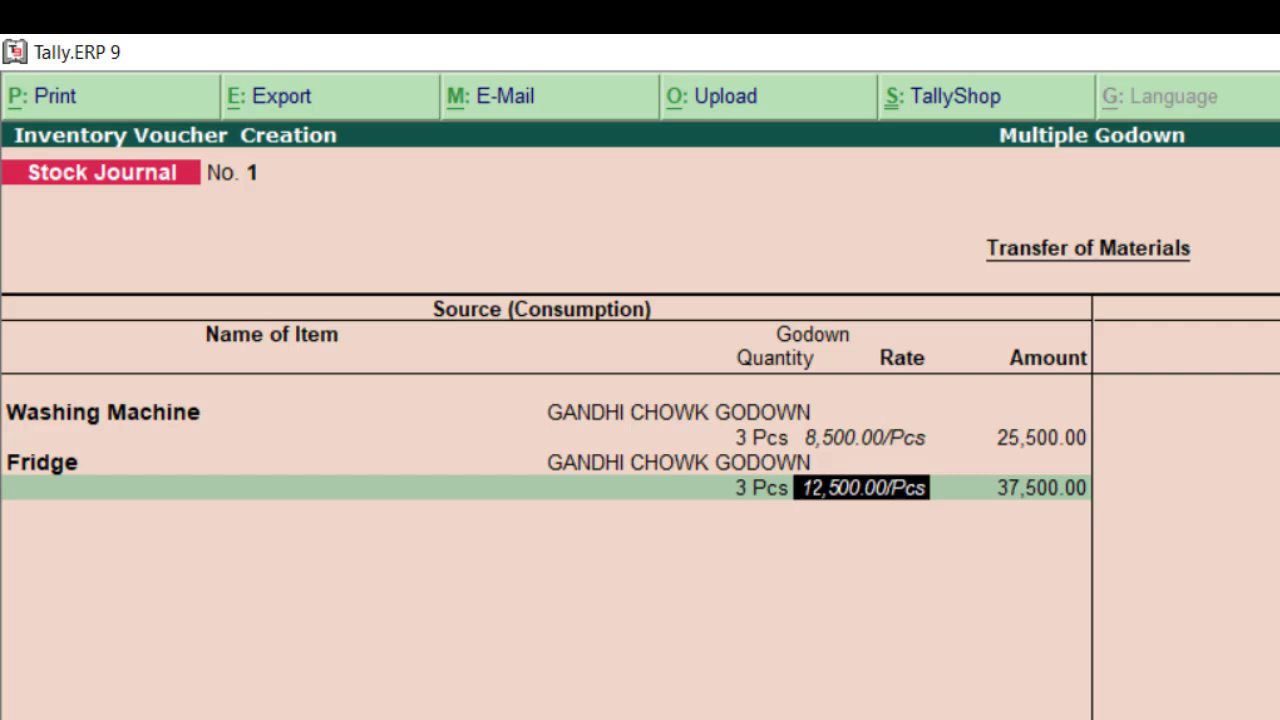
key("Return")
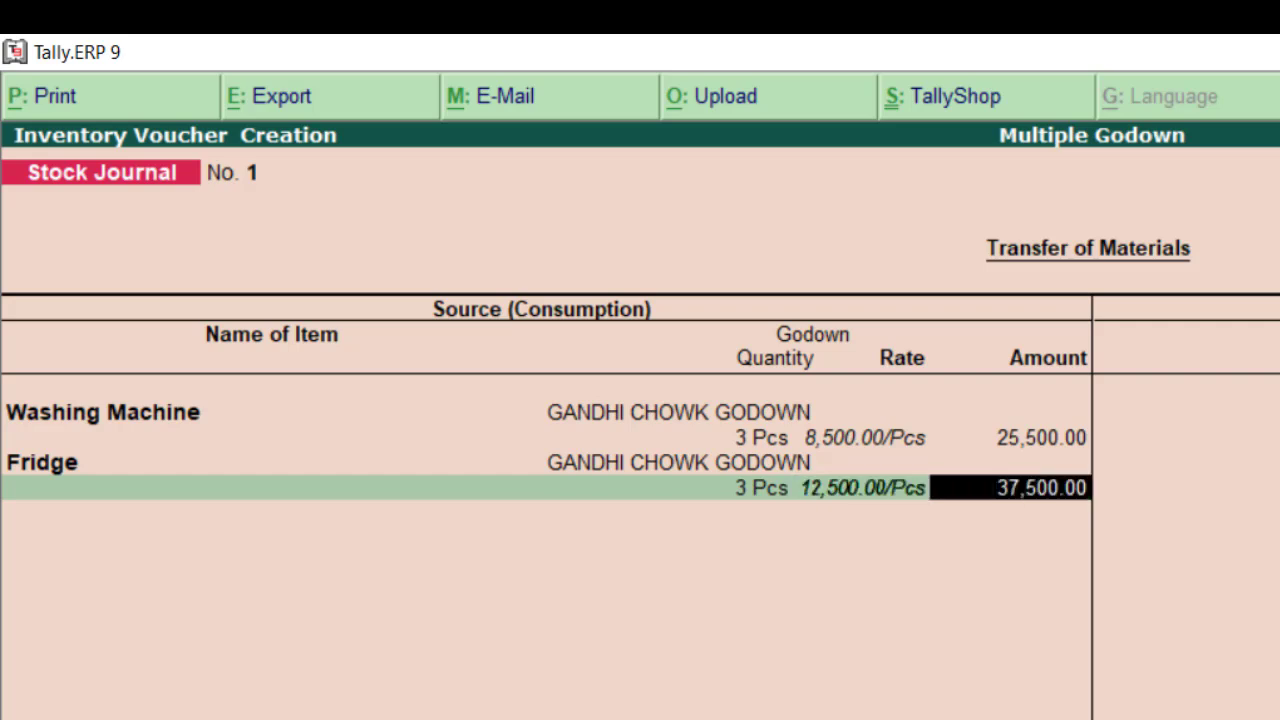
key("Return")
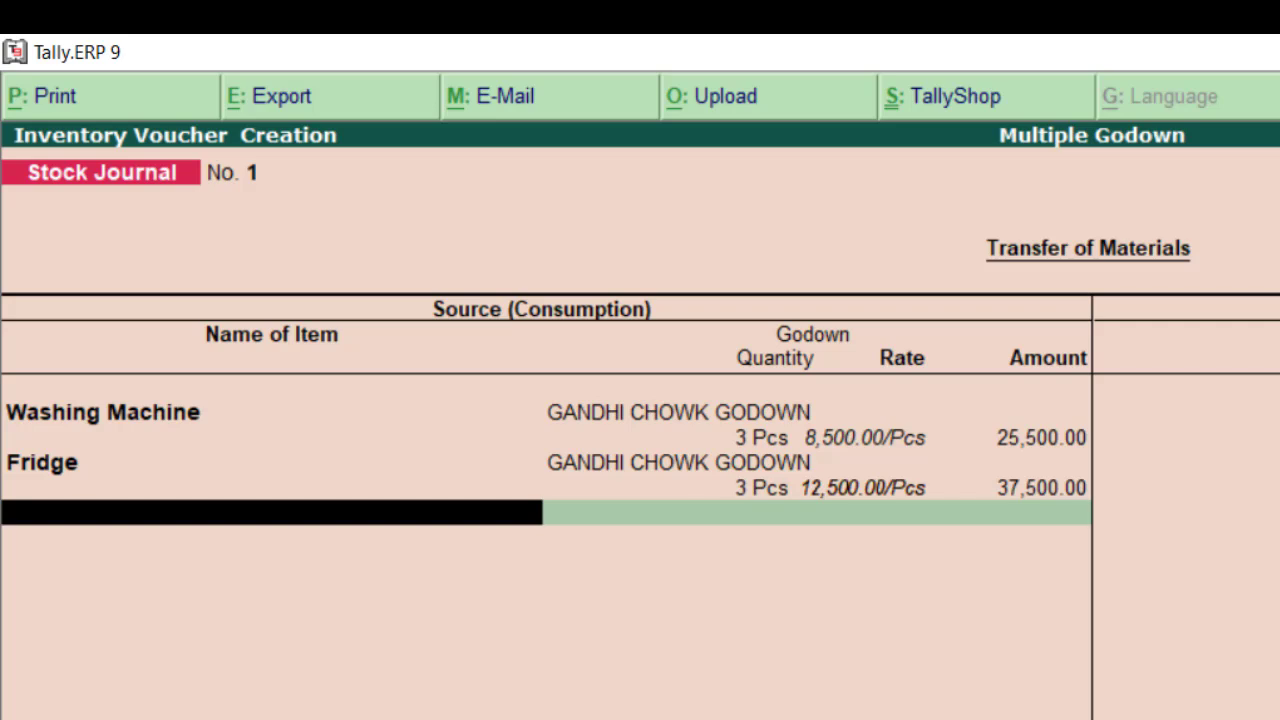
key("Return")
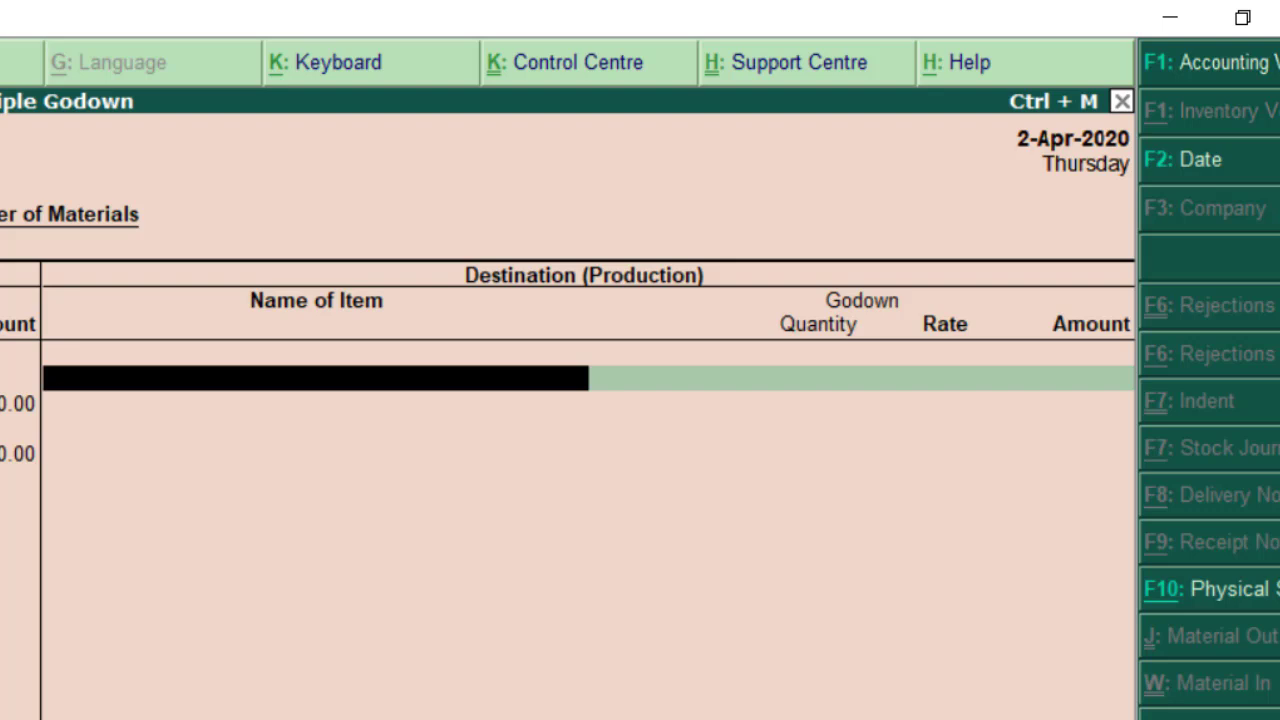
Step: Enter Washing Machine as a destination item into MAIN SHOP with quantity 3 Pcs, accepting the proposed rate
type("WASH")
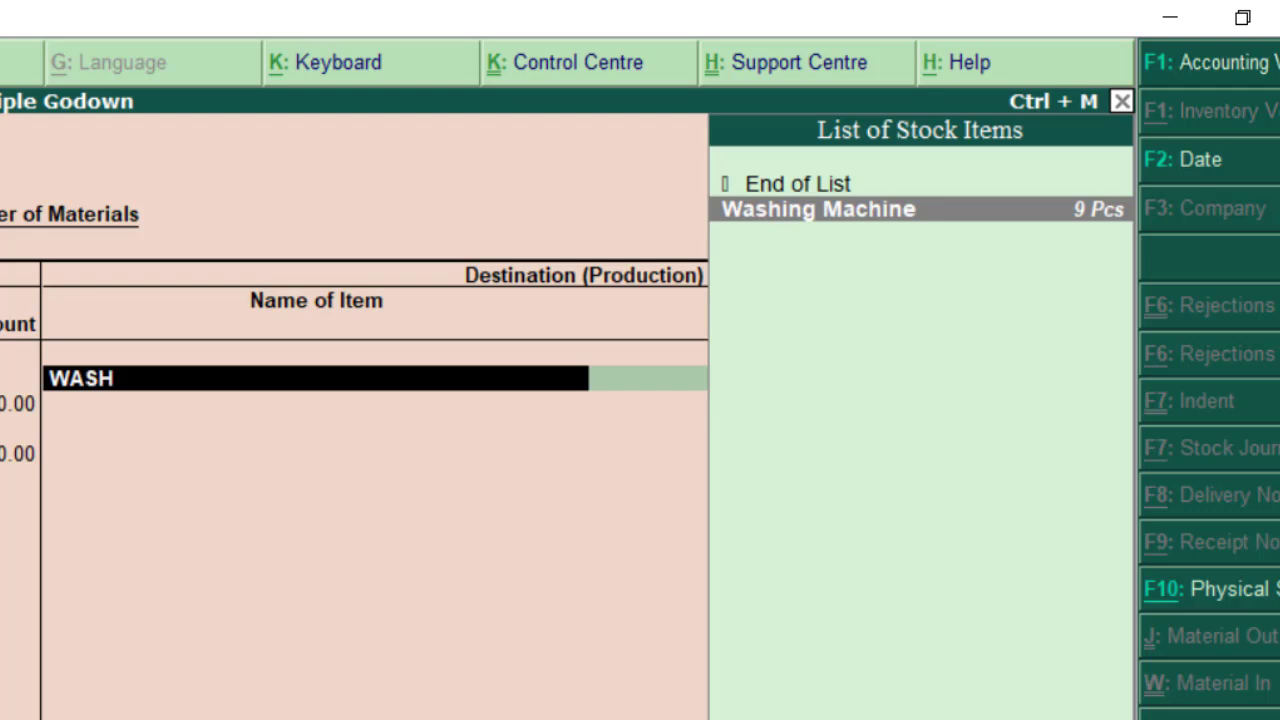
key("Return")
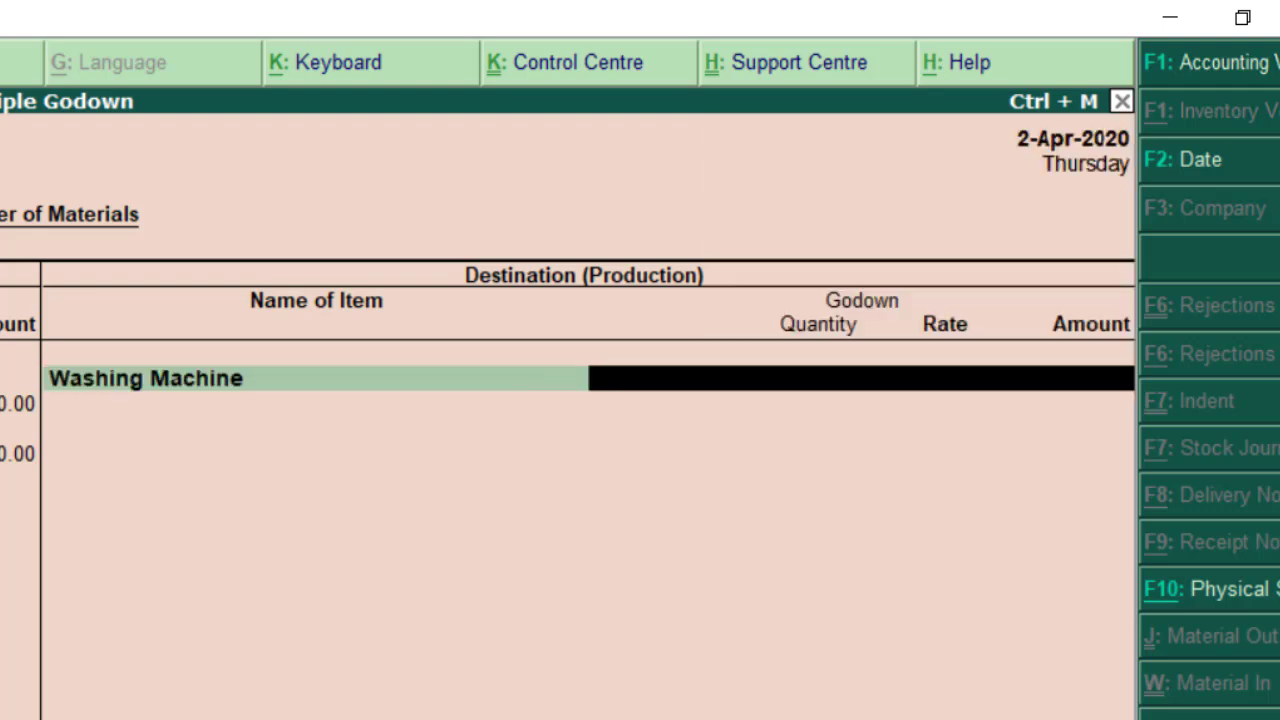
type("MAIN")
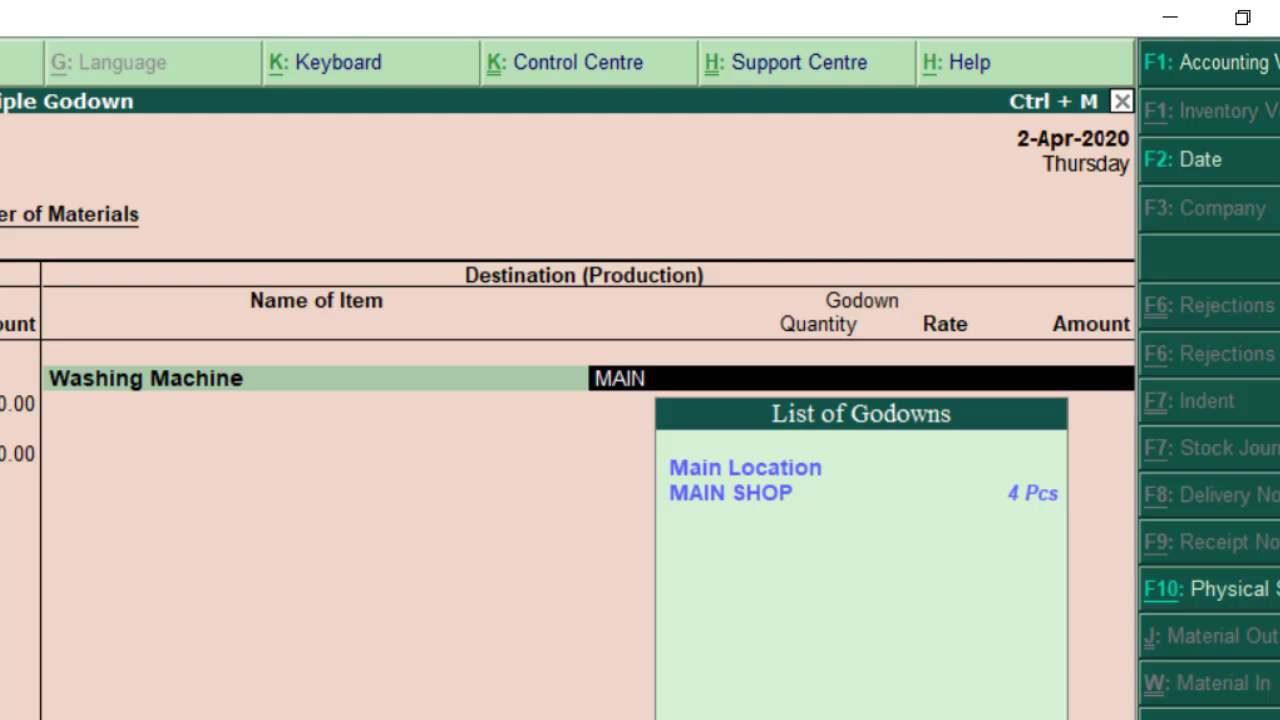
key("Down")
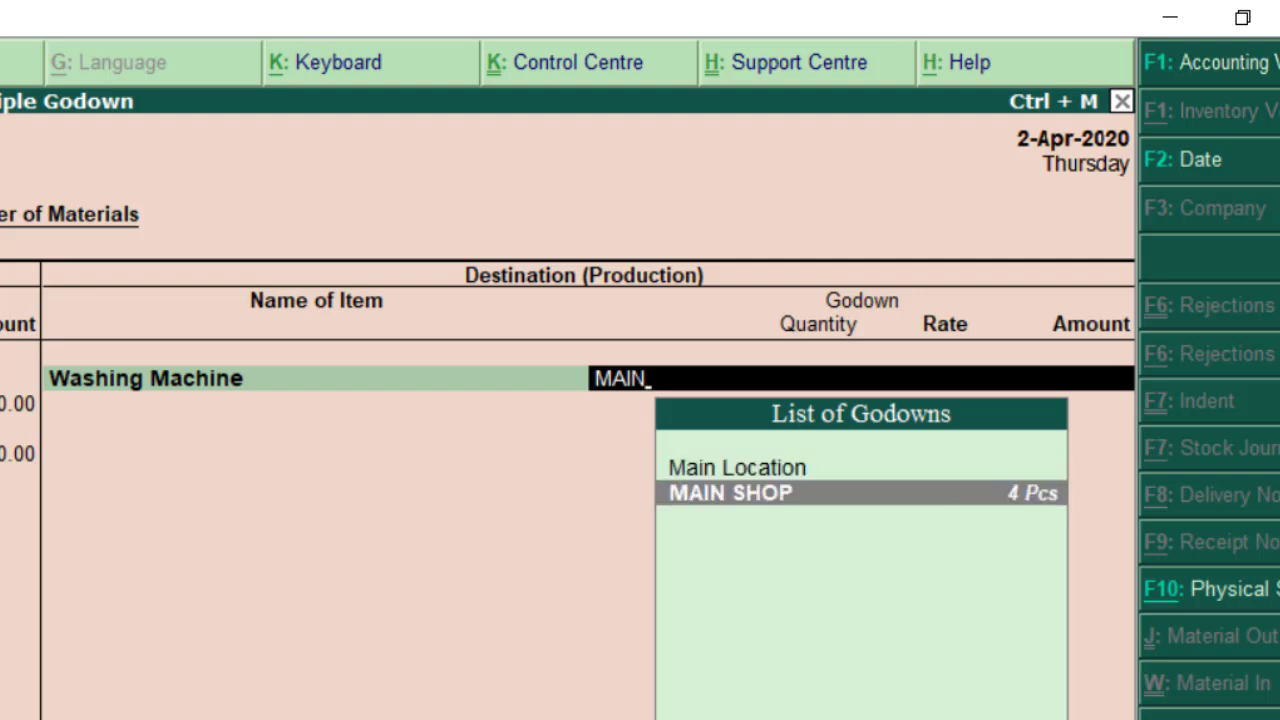
key("Return")
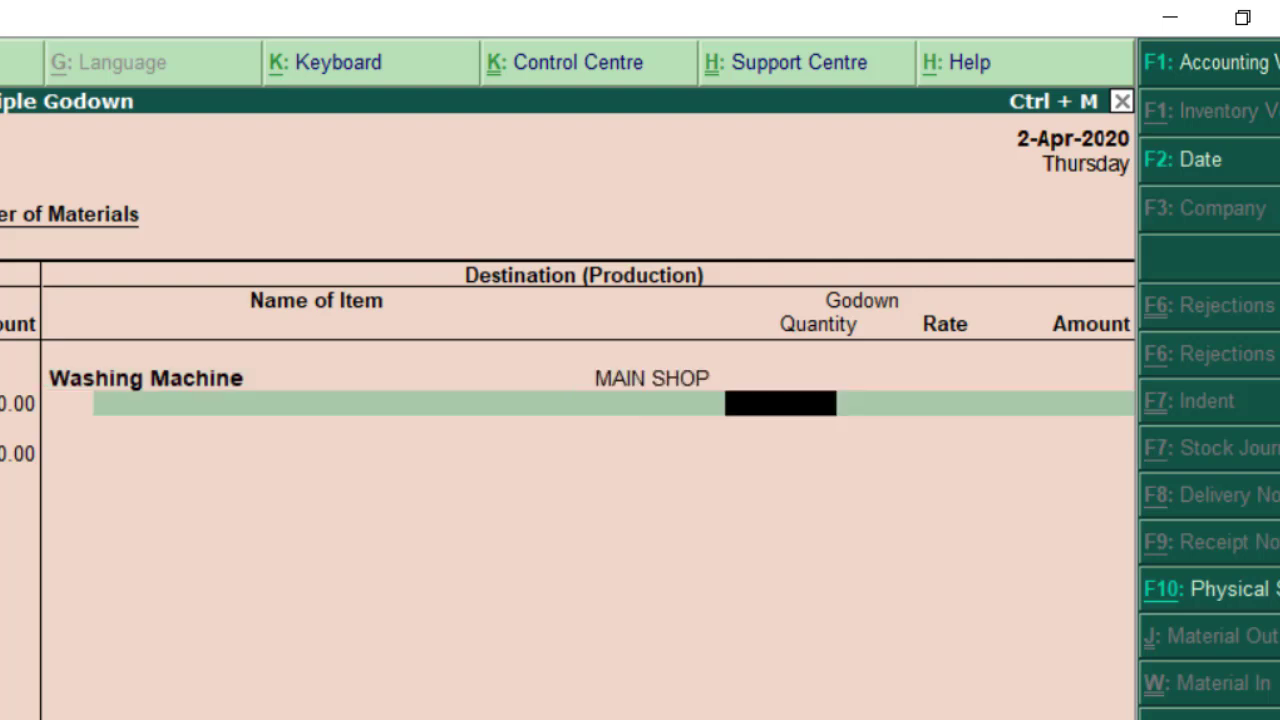
type("3")
key("Return")
key("Return")
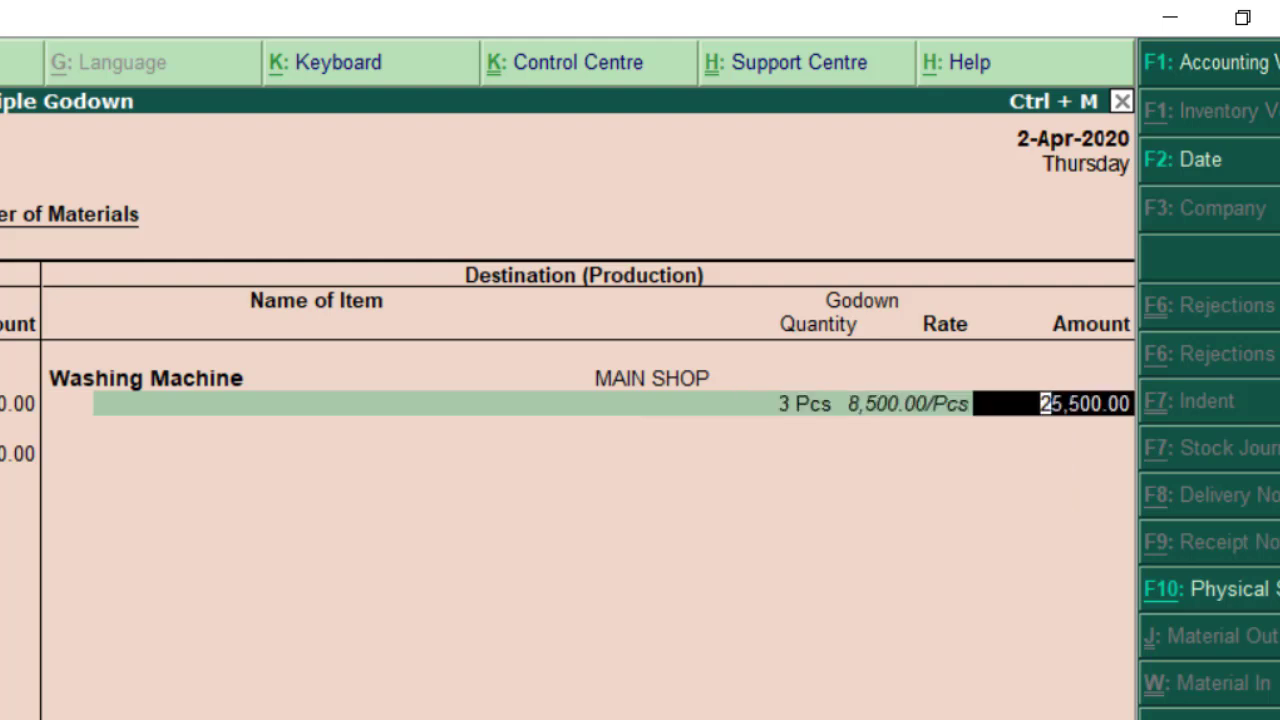
Step: Accept the washing machine amount and add Fridge as a destination item into MAIN SHOP with quantity 3 Pcs at the proposed rate
key("Return")
type("FRI")
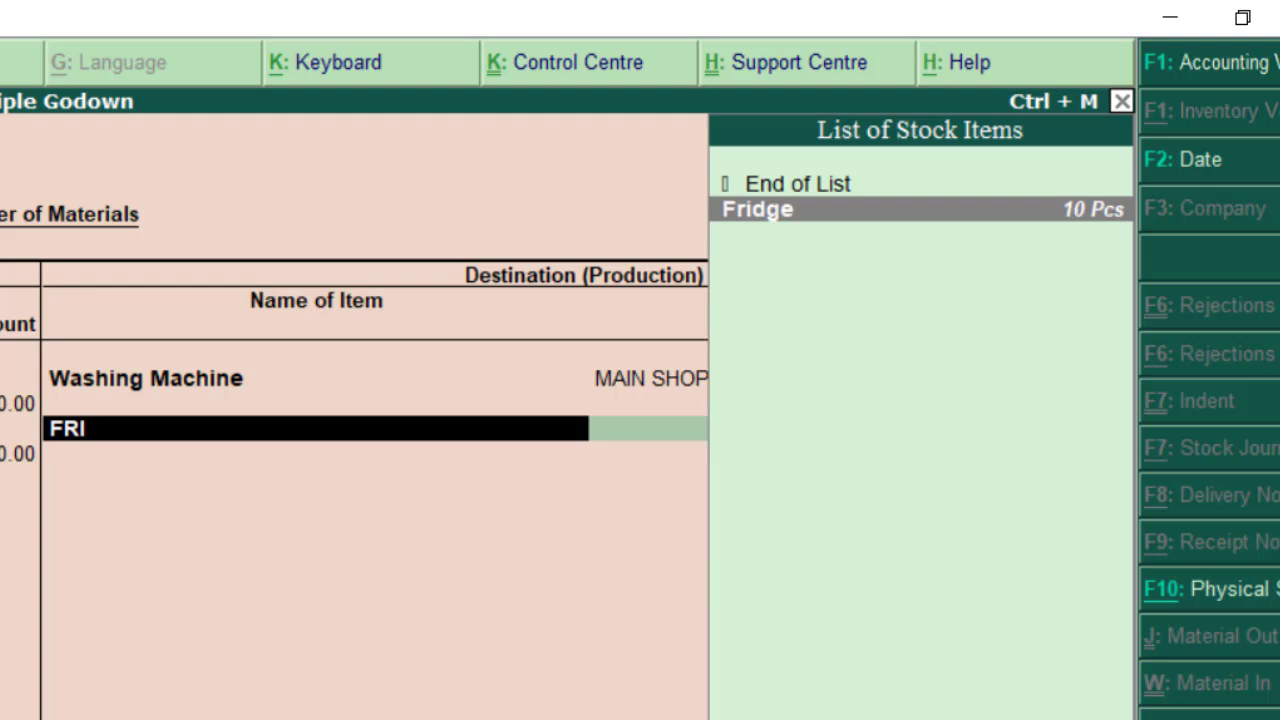
key("Return")
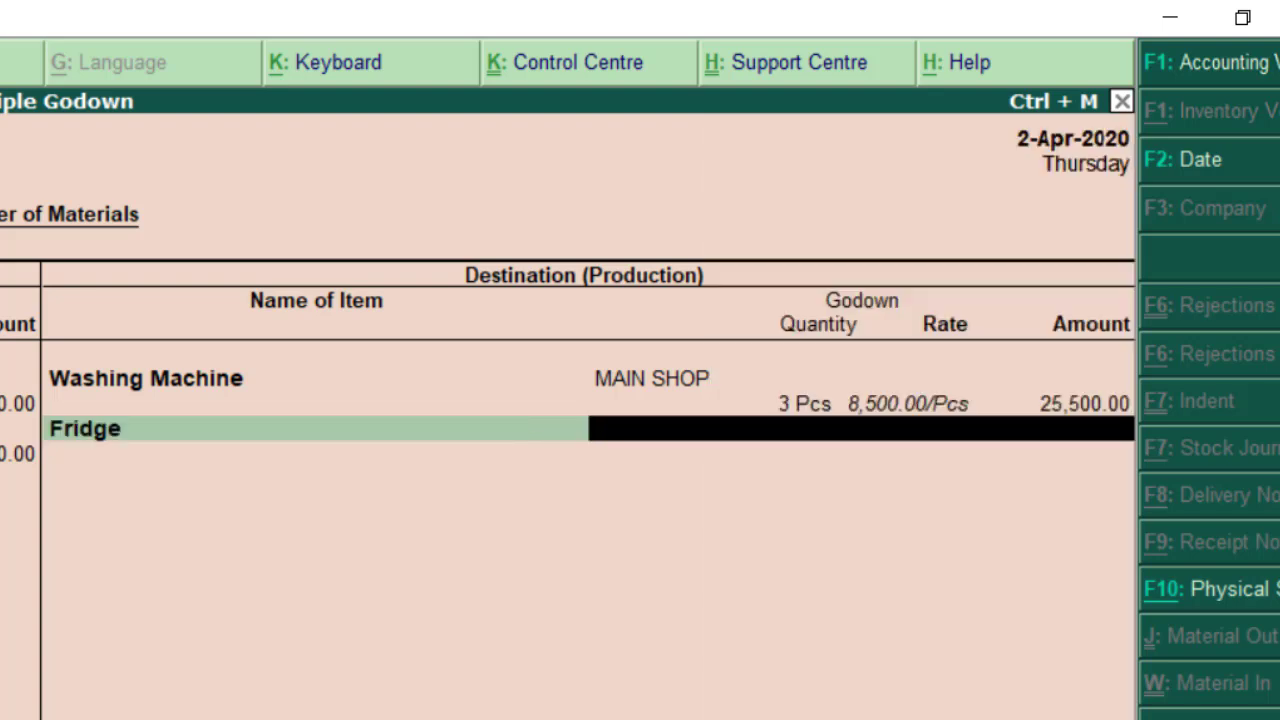
type("MAIN")
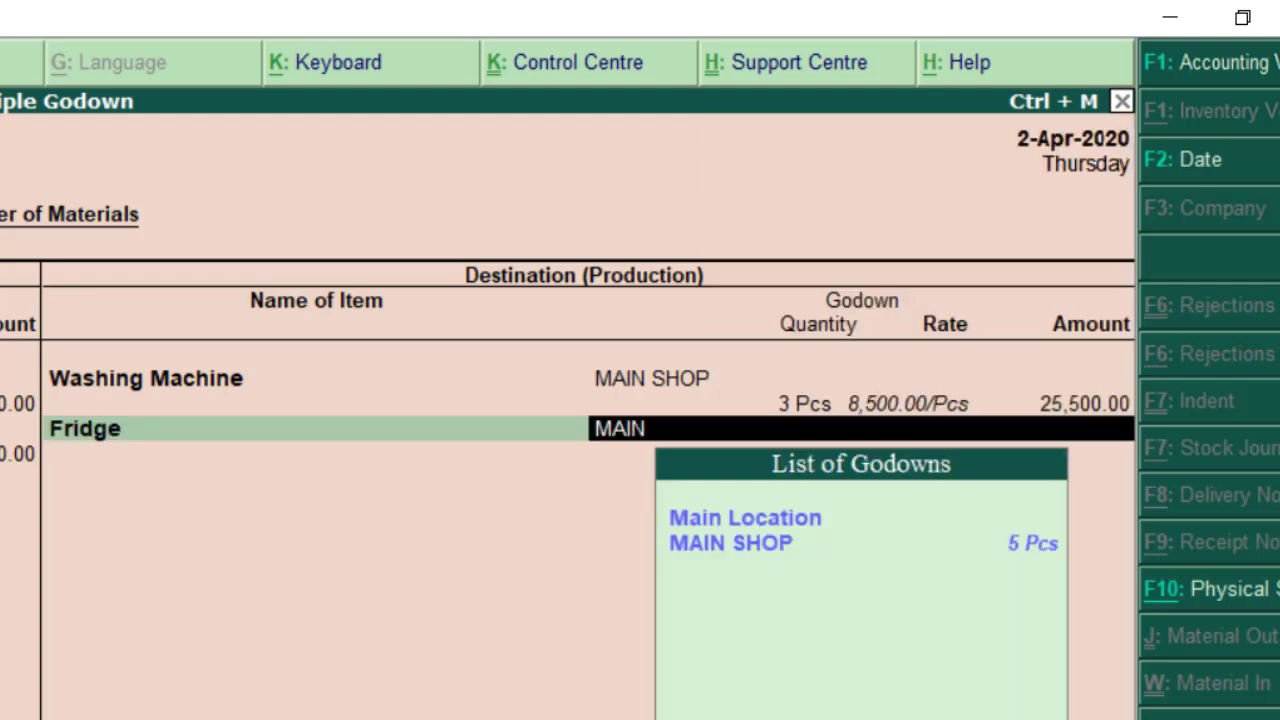
key("Down")
key("Return")
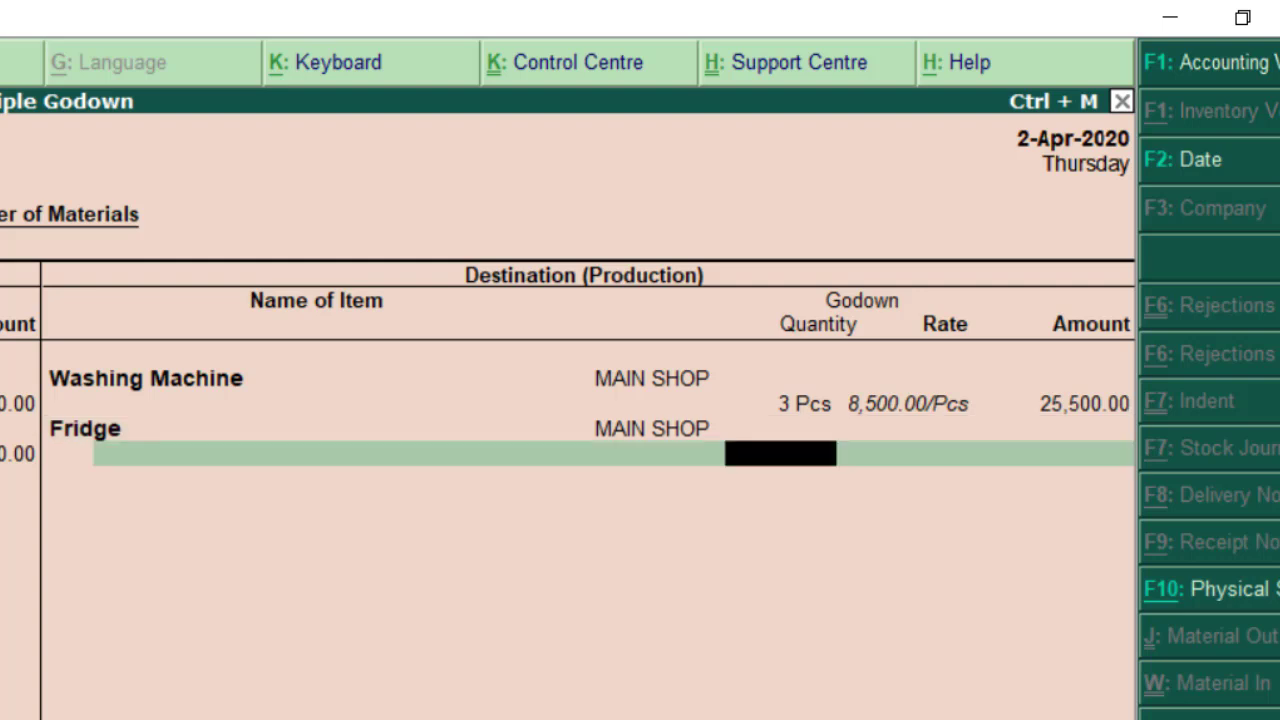
type("3")
key("Return")
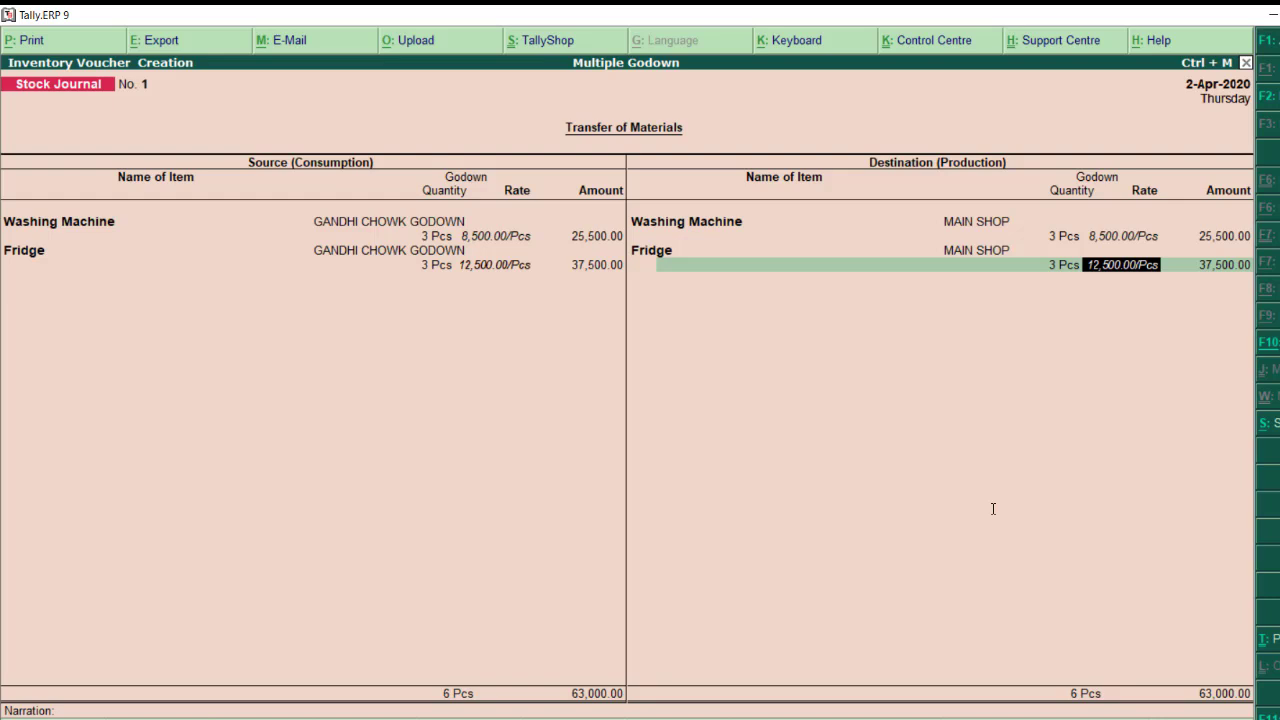
key("Return")
key("Return")
Step: End the destination list, save the stock journal and return to the Gateway of Tally
key("Return")
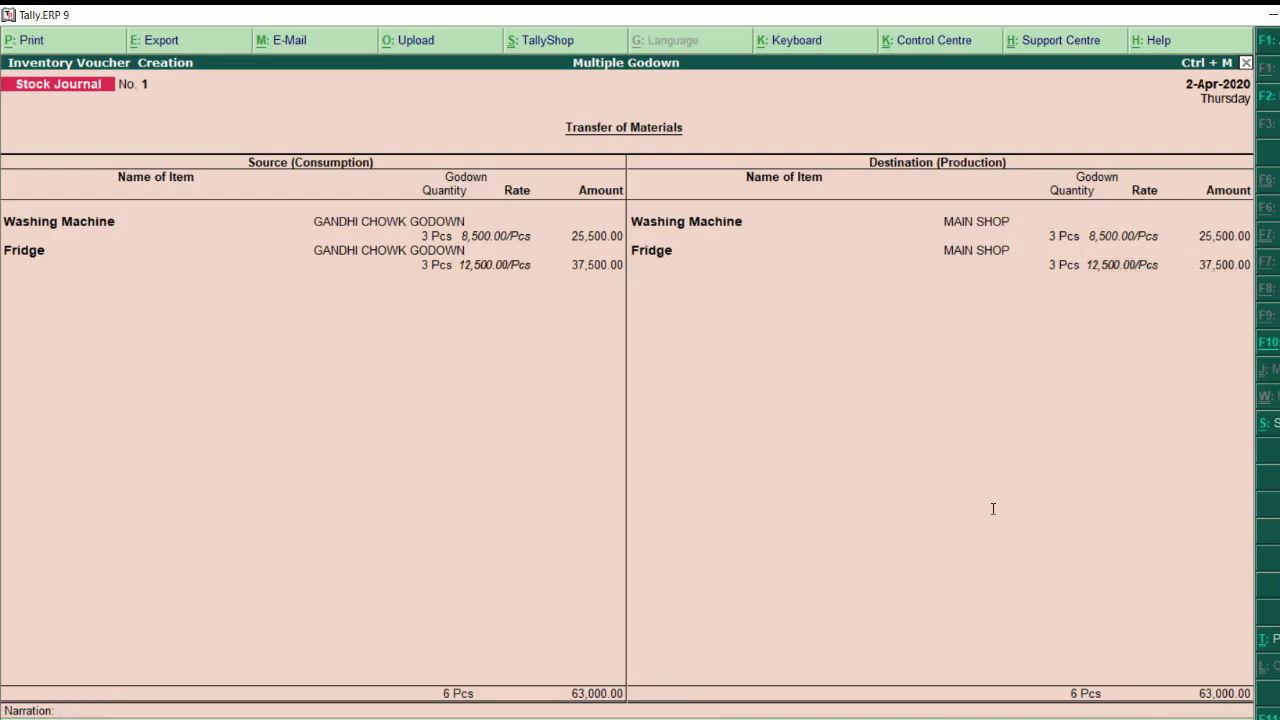
key("Escape")
key("y")
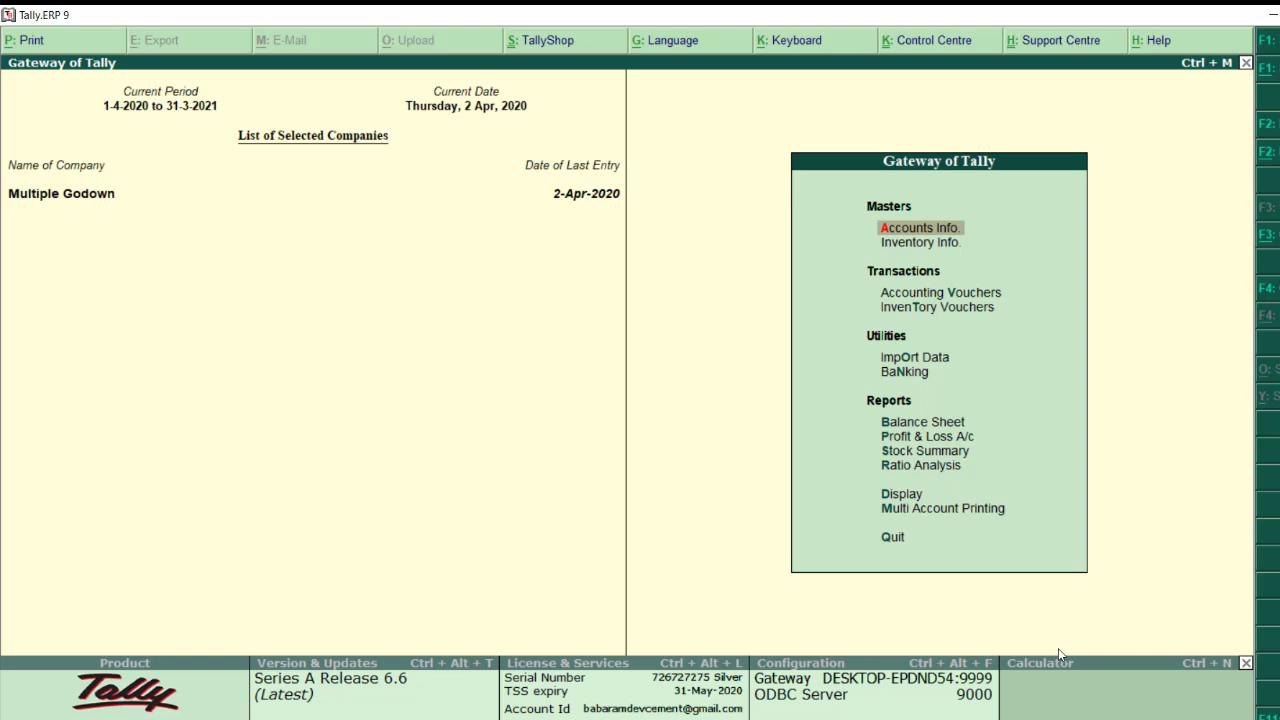
Step: Open the Display reports from the Gateway of Tally
key("Down")
key("Down")
key("Down")
key("Down")
key("Down")
key("Down")
key("Down")
key("Down")
key("Down")
key("Down")
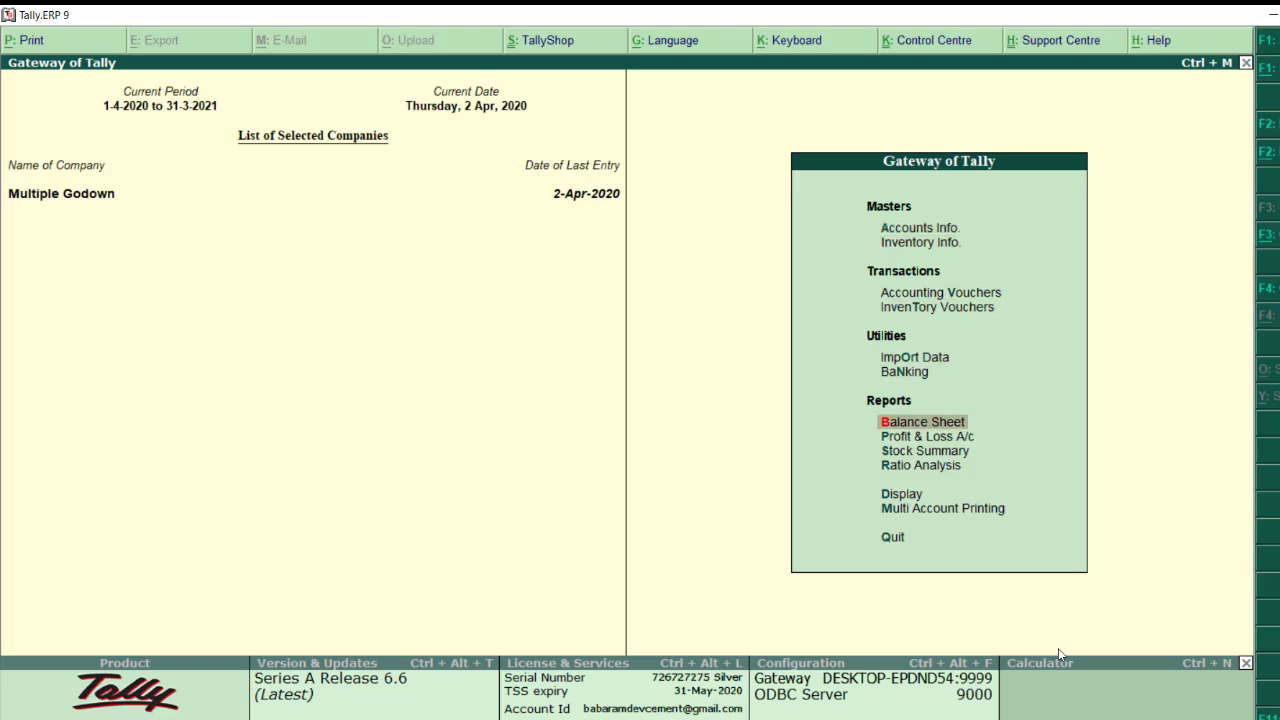
key("Return")
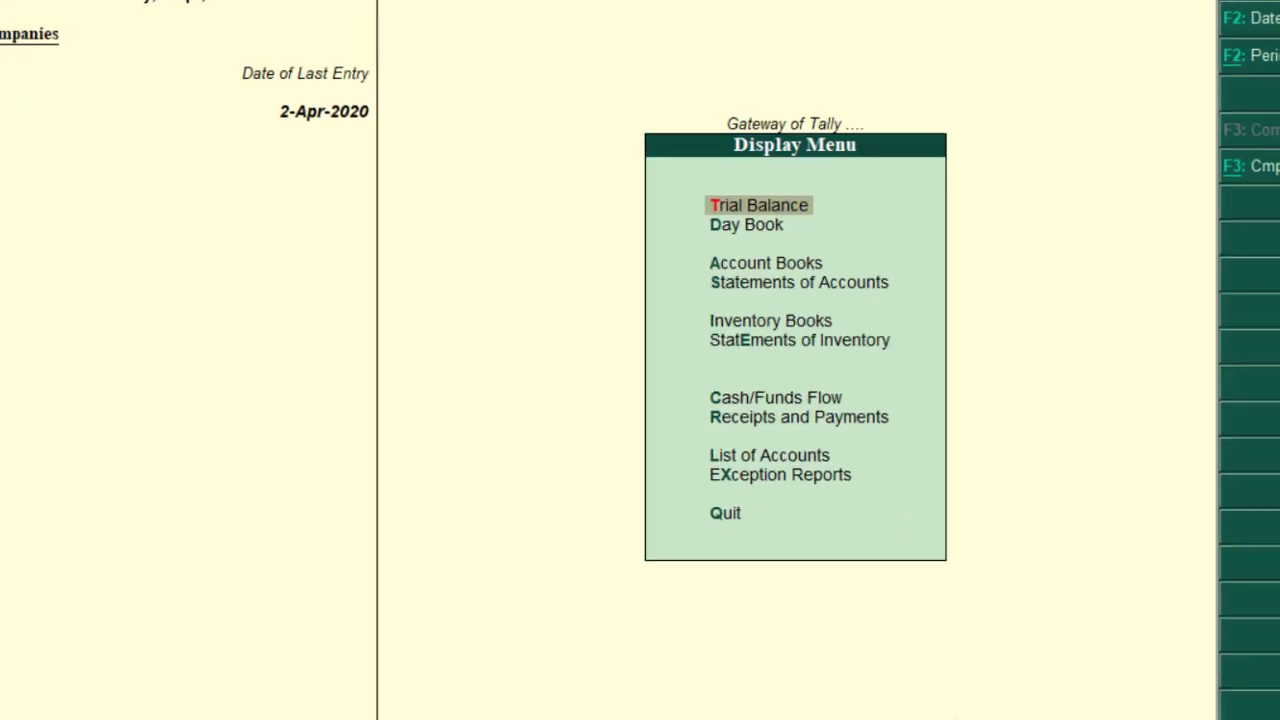
Step: Open the Stock Transfers register under Inventory Books
key("Down")
key("Down")
key("Down")
key("Down")
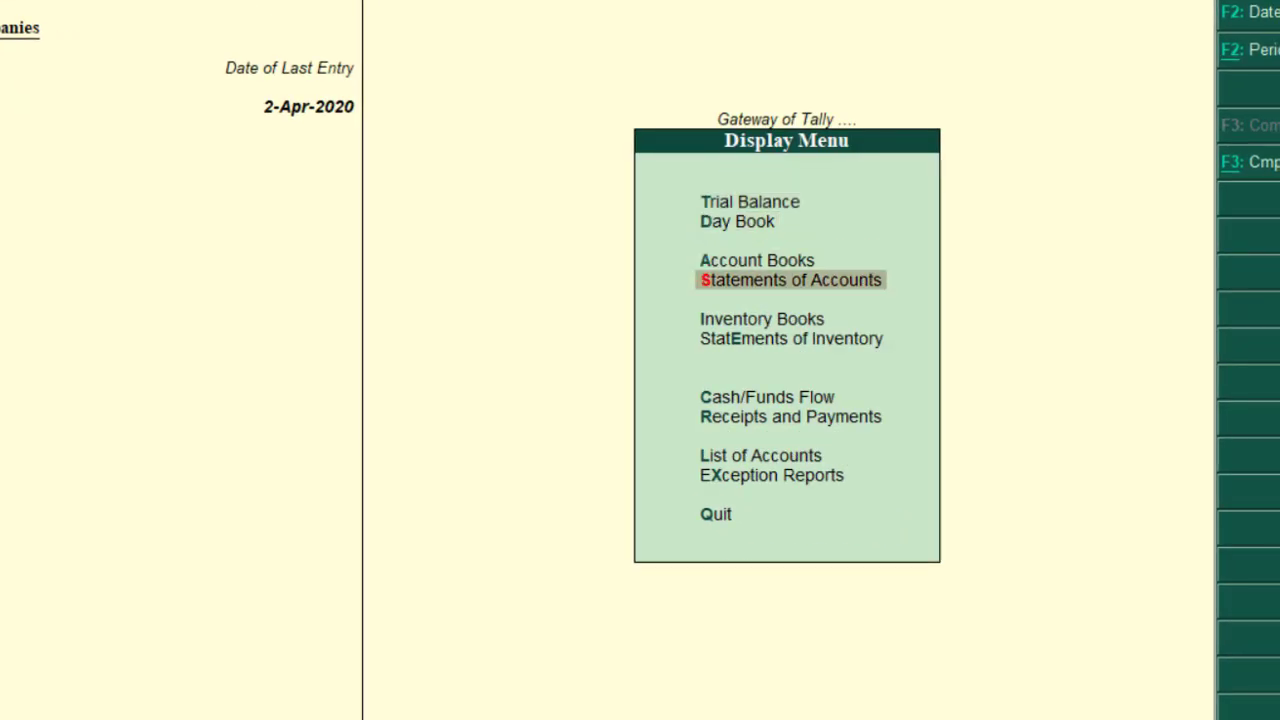
key("Return")
key("Down")
key("Down")
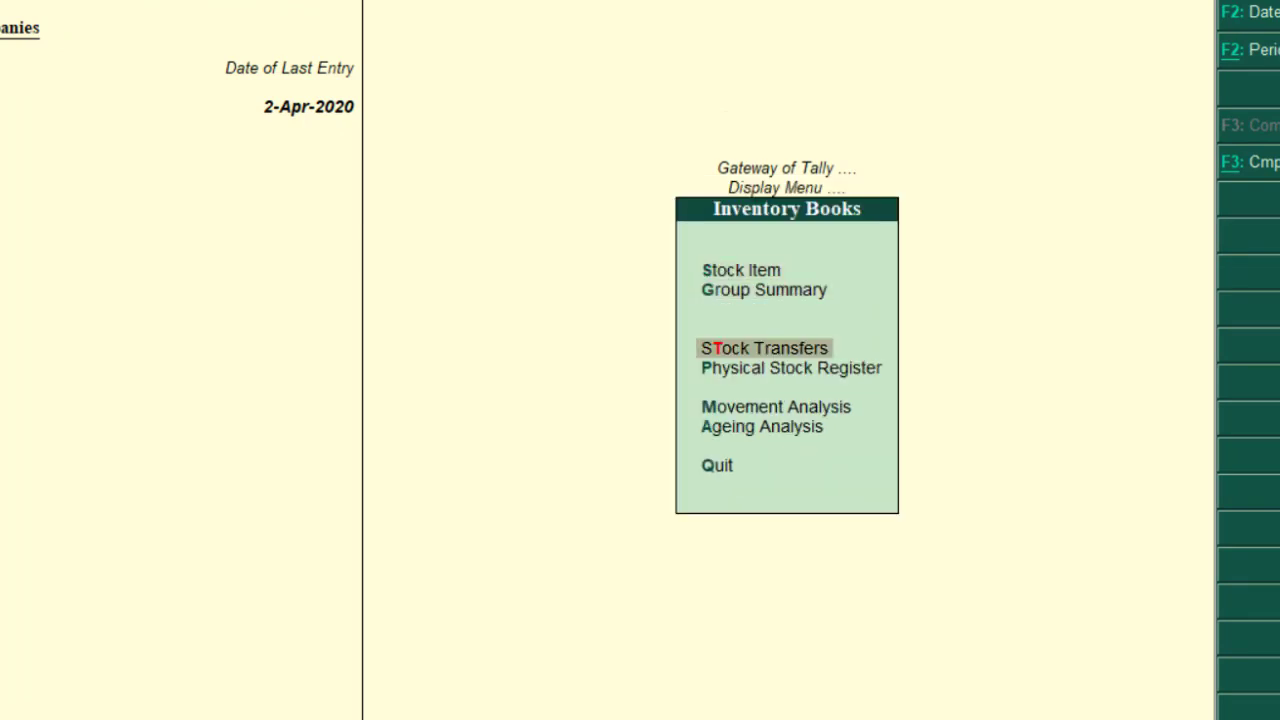
key("Return")
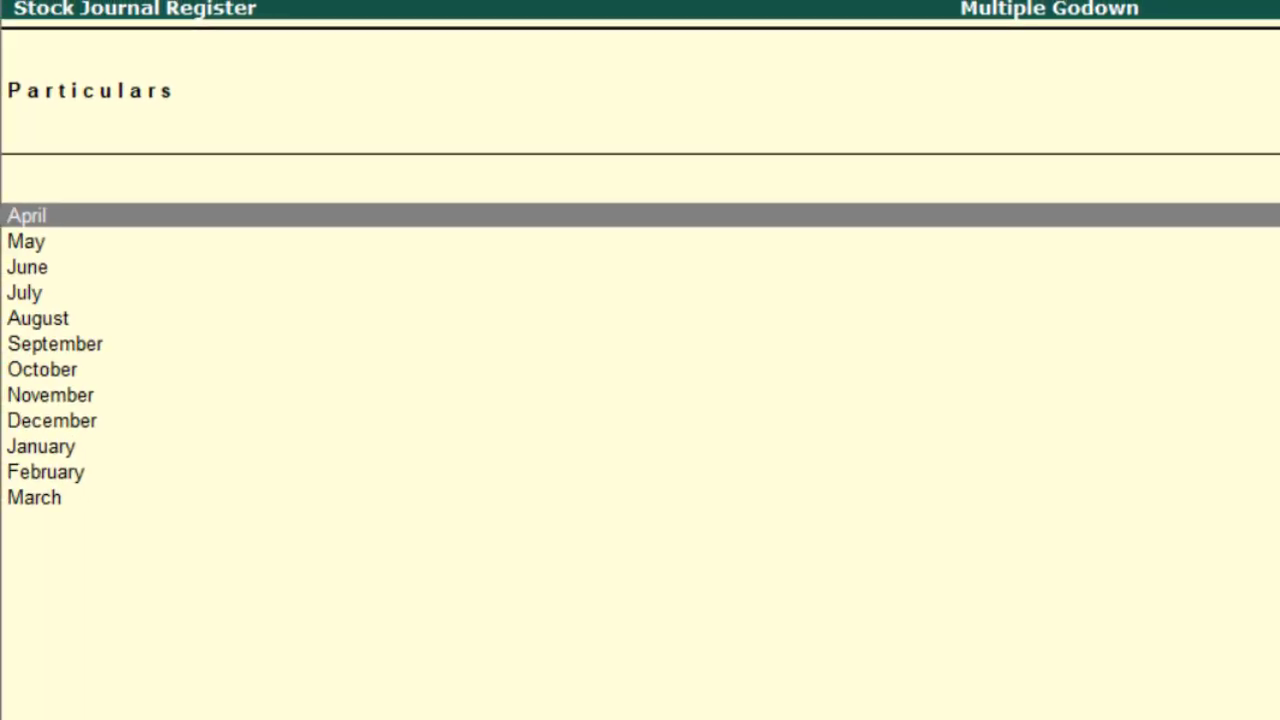
Step: Drill into April in the Stock Journal Register and open the Washing Machine voucher dated 2-4-2020 to review the transfer
key("Return")
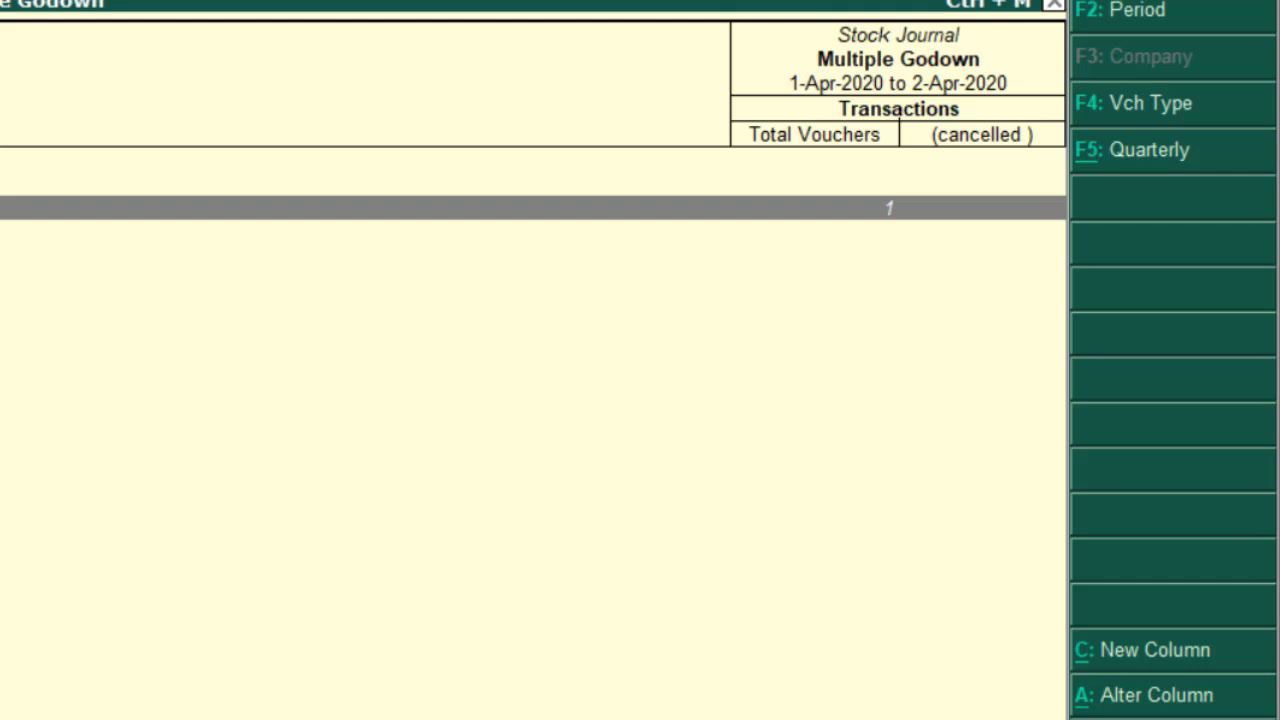
key("Return")
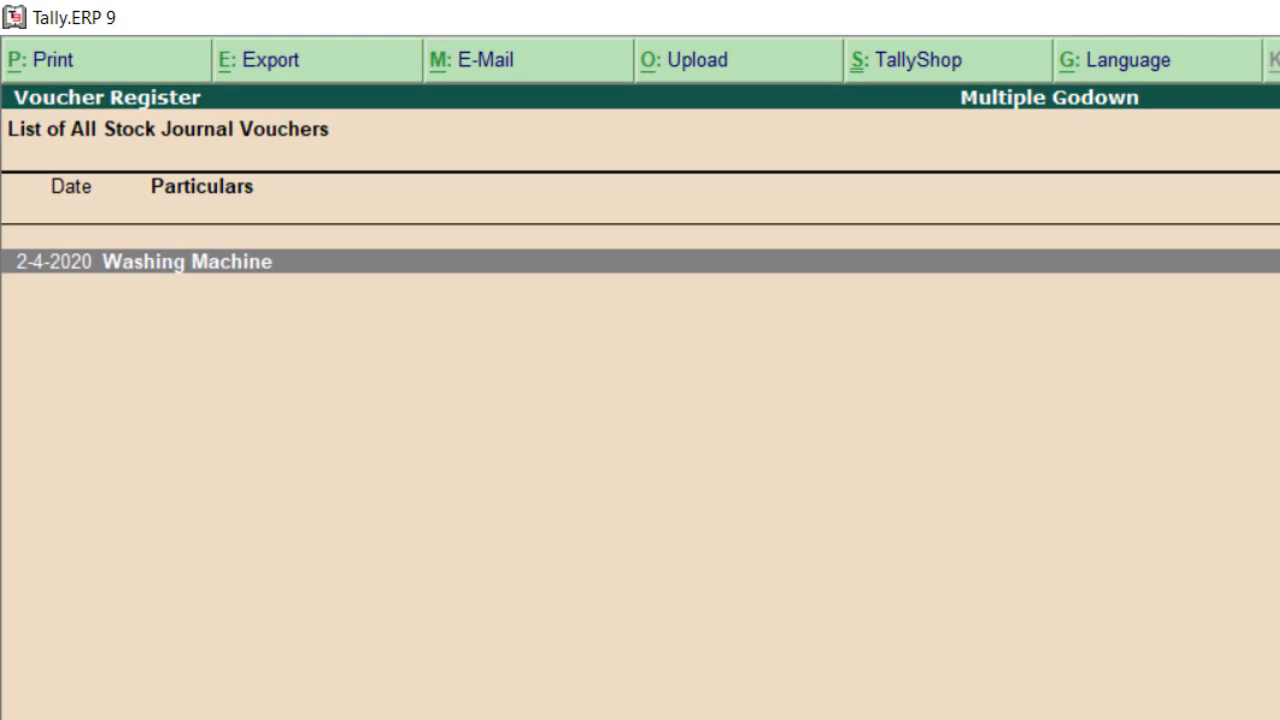
key("Return")
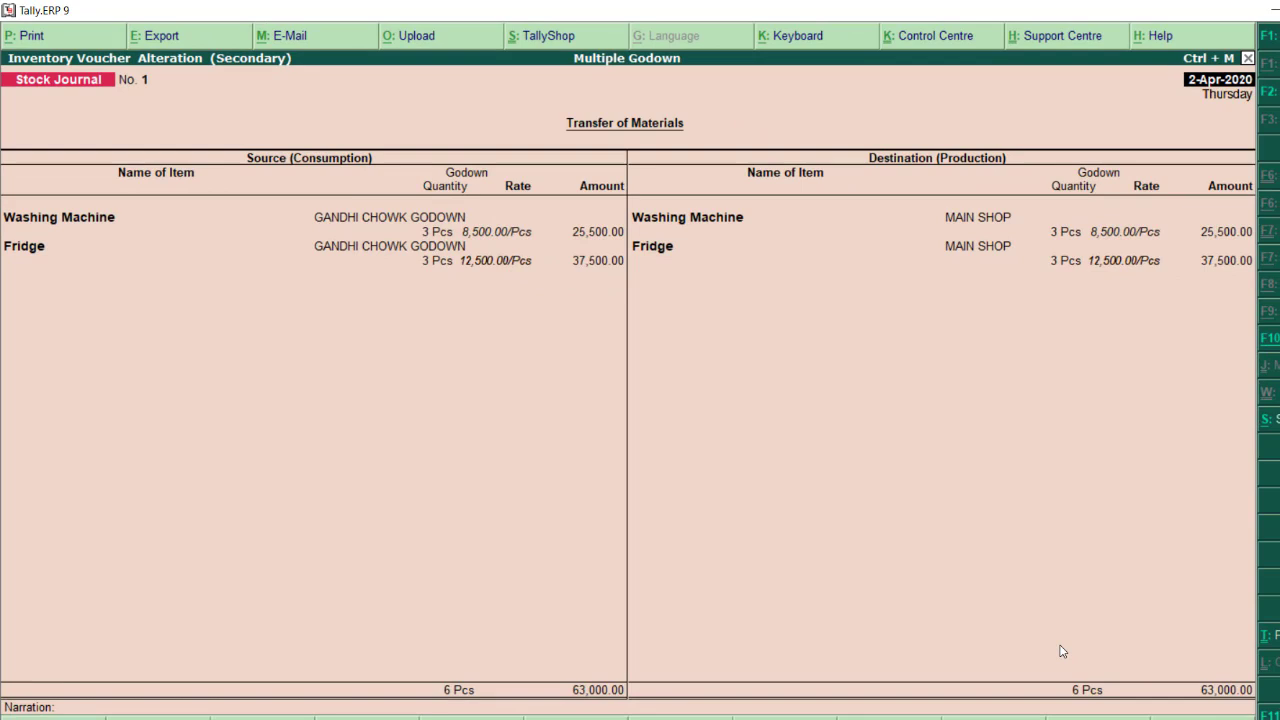